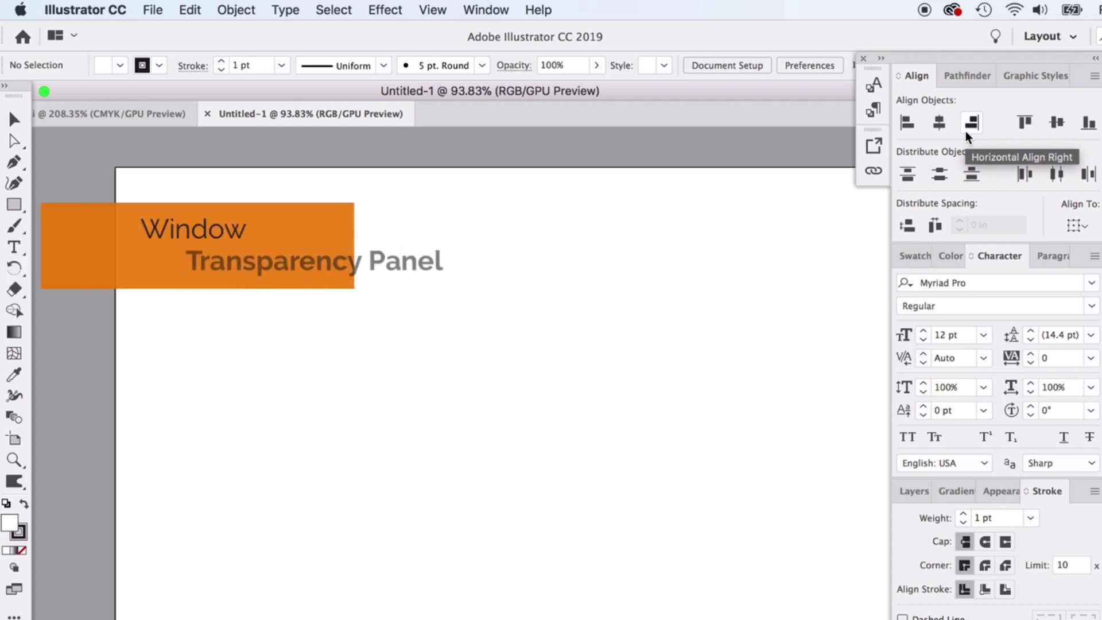
- Open the Transparency panel and place it over the upper part of the artboard
{"action": "left_click", "coordinate": [485, 13]}
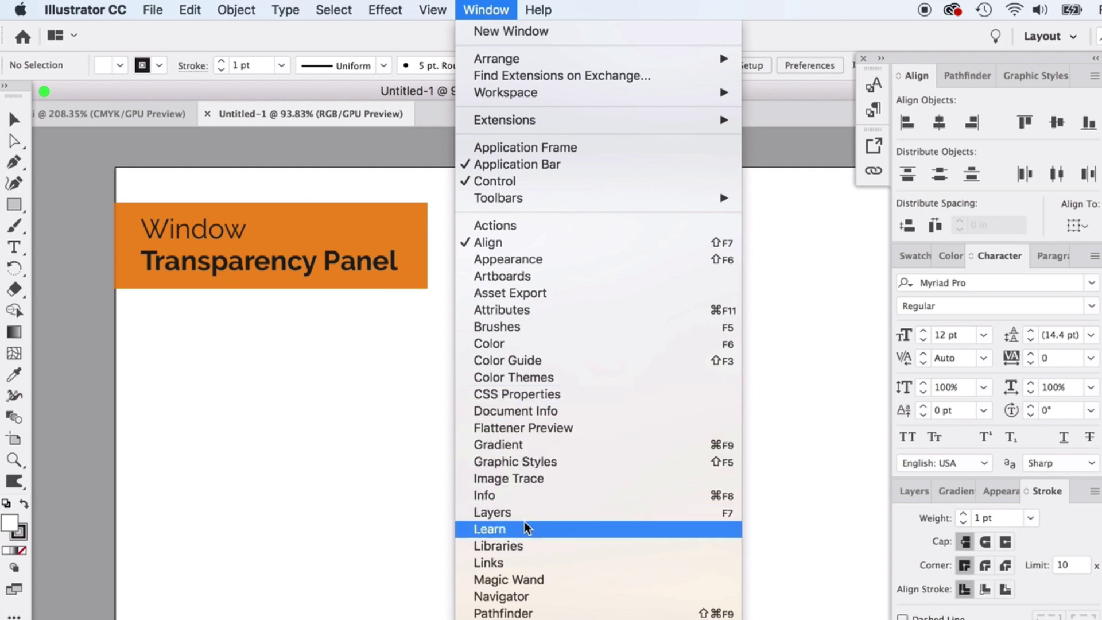
{"action": "scroll", "coordinate": [524, 531], "scroll_direction": "down", "scroll_amount": 5}
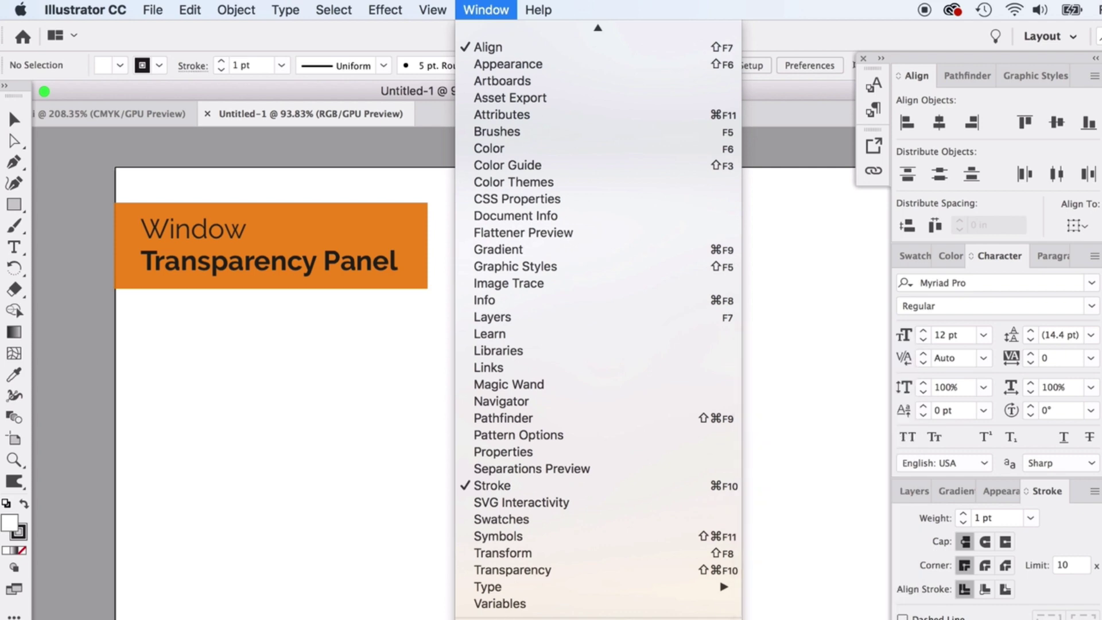
{"action": "left_click", "coordinate": [512, 571]}
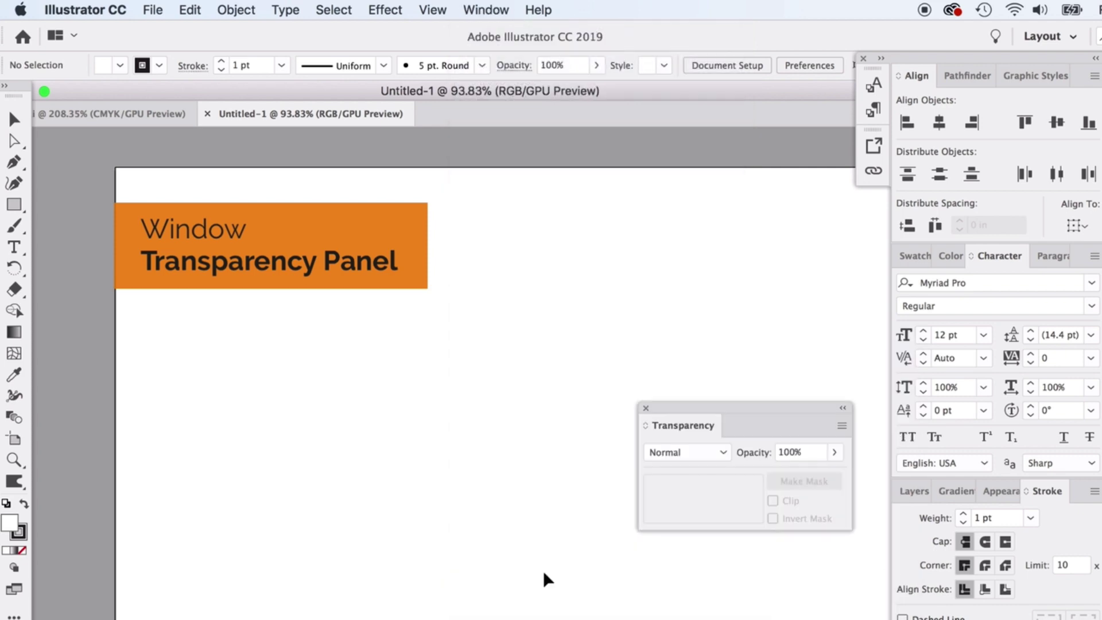
{"action": "left_click_drag", "start_coordinate": [660, 411], "coordinate": [682, 187]}
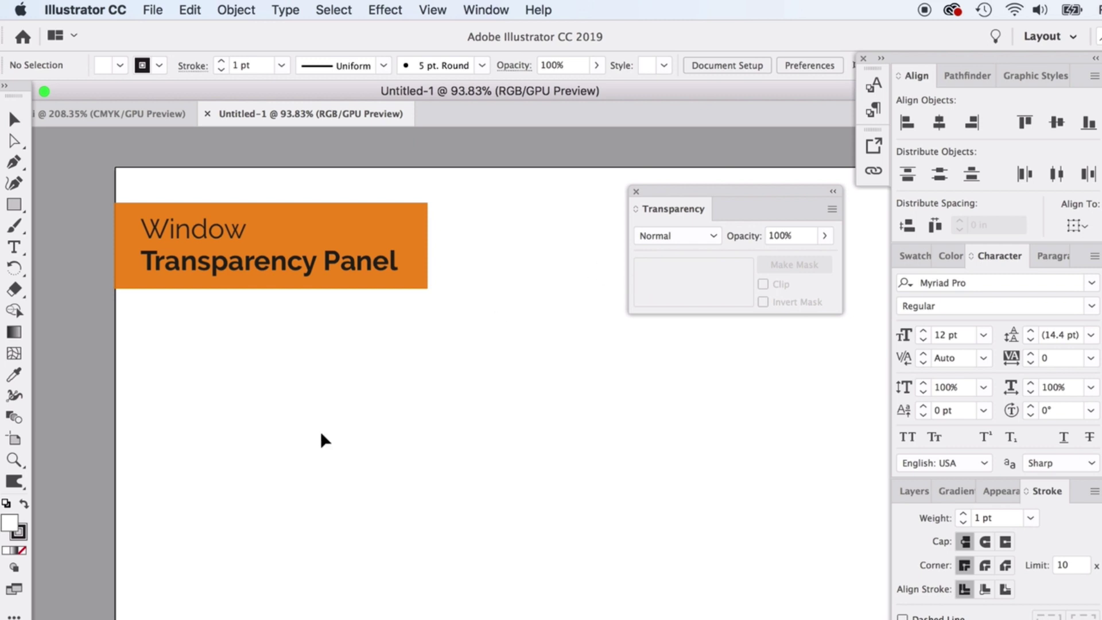
{"action": "scroll", "coordinate": [330, 445], "scroll_direction": "down", "scroll_amount": 1}
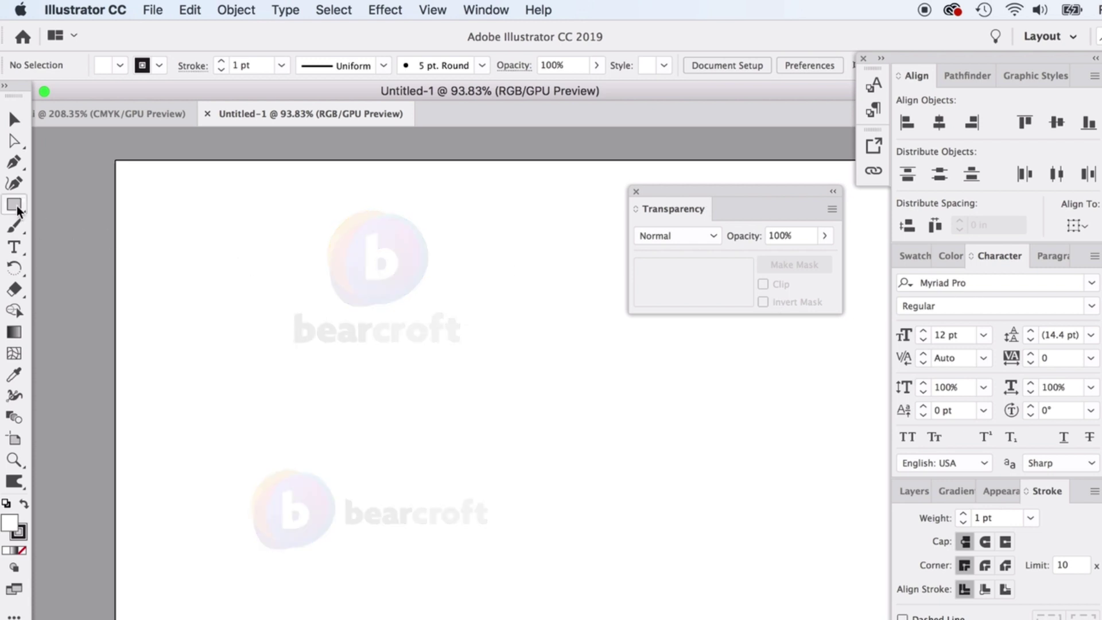
- Draw a nearly circular ellipse on the upper part of the artboard, with a black fill and no stroke
{"action": "left_click", "coordinate": [16, 206]}
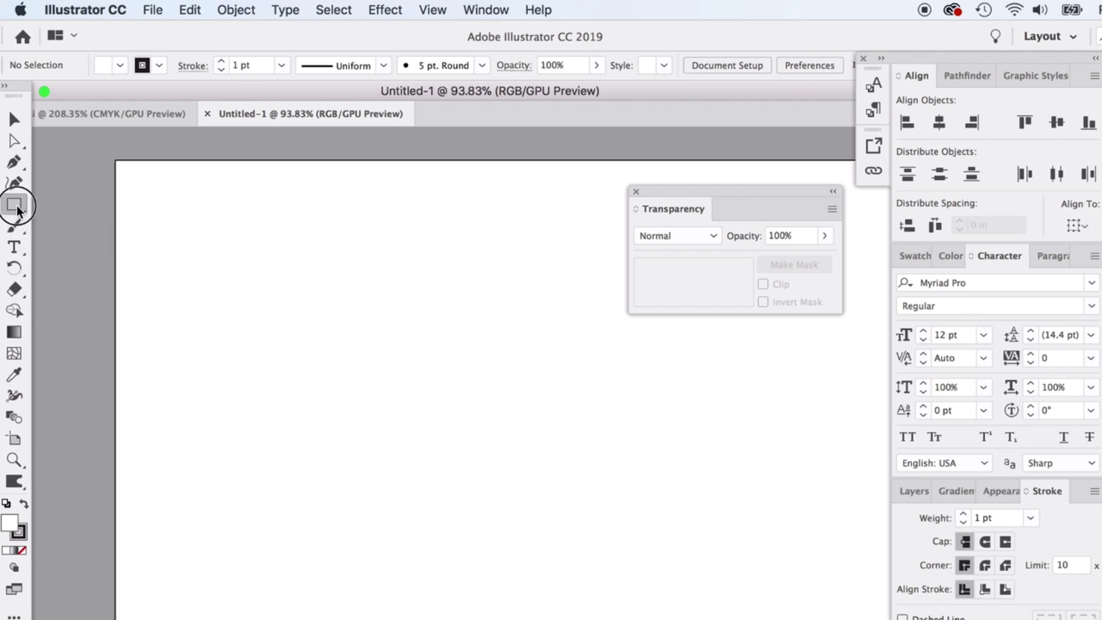
{"action": "left_click_drag", "start_coordinate": [17, 211], "coordinate": [81, 222]}
{"action": "mouse_move", "coordinate": [274, 256]}
{"action": "left_mouse_down"}
{"action": "mouse_move", "coordinate": [384, 387]}
{"action": "mouse_move", "coordinate": [386, 325]}
{"action": "mouse_move", "coordinate": [448, 398]}
{"action": "mouse_move", "coordinate": [456, 278]}
{"action": "mouse_move", "coordinate": [502, 480]}
{"action": "mouse_move", "coordinate": [511, 467]}
{"action": "mouse_move", "coordinate": [514, 481]}
{"action": "left_mouse_up"}
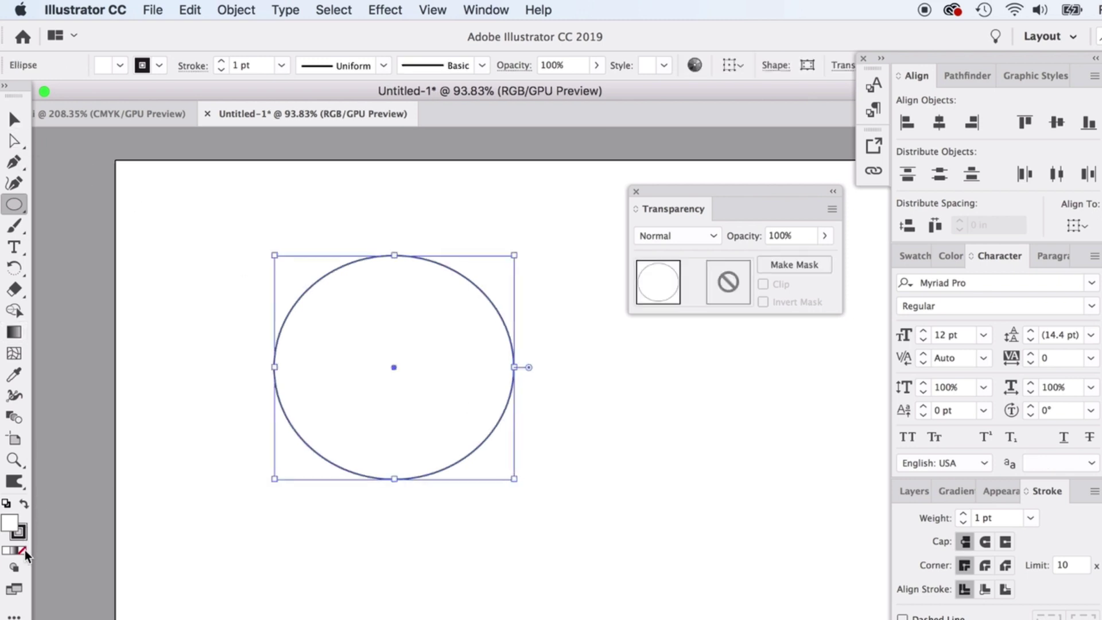
{"action": "left_click", "coordinate": [23, 503]}
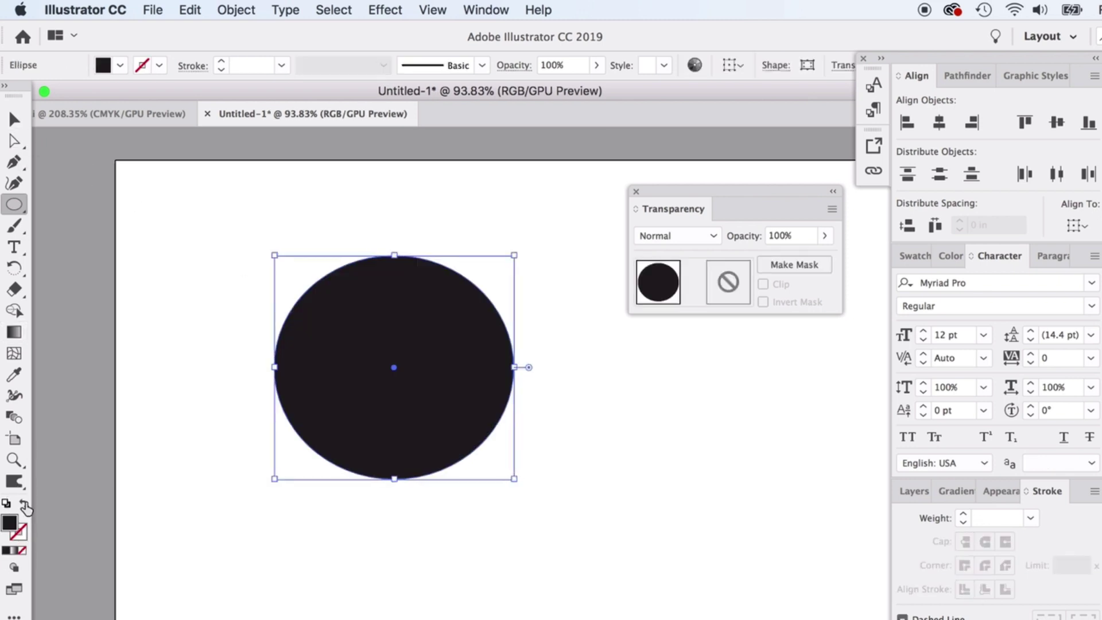
- Move the black ellipse slightly up and to the right with the Selection tool
{"action": "left_click", "coordinate": [186, 301]}
{"action": "key", "text": "Escape"}
{"action": "left_click", "coordinate": [14, 118]}
{"action": "left_click", "coordinate": [181, 260]}
{"action": "left_click_drag", "start_coordinate": [367, 370], "coordinate": [378, 363]}
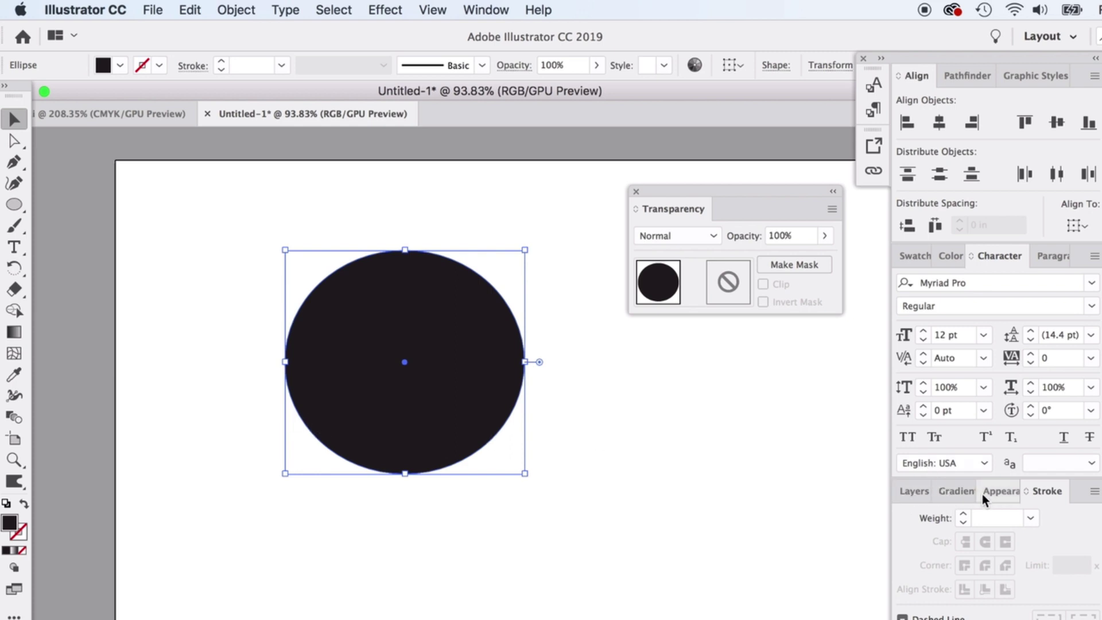
- Float the Gradient panel below the Transparency panel and give the ellipse a linear gradient running diagonally at about -43.3°
{"action": "left_click", "coordinate": [956, 492]}
{"action": "left_click_drag", "start_coordinate": [954, 497], "coordinate": [655, 361]}
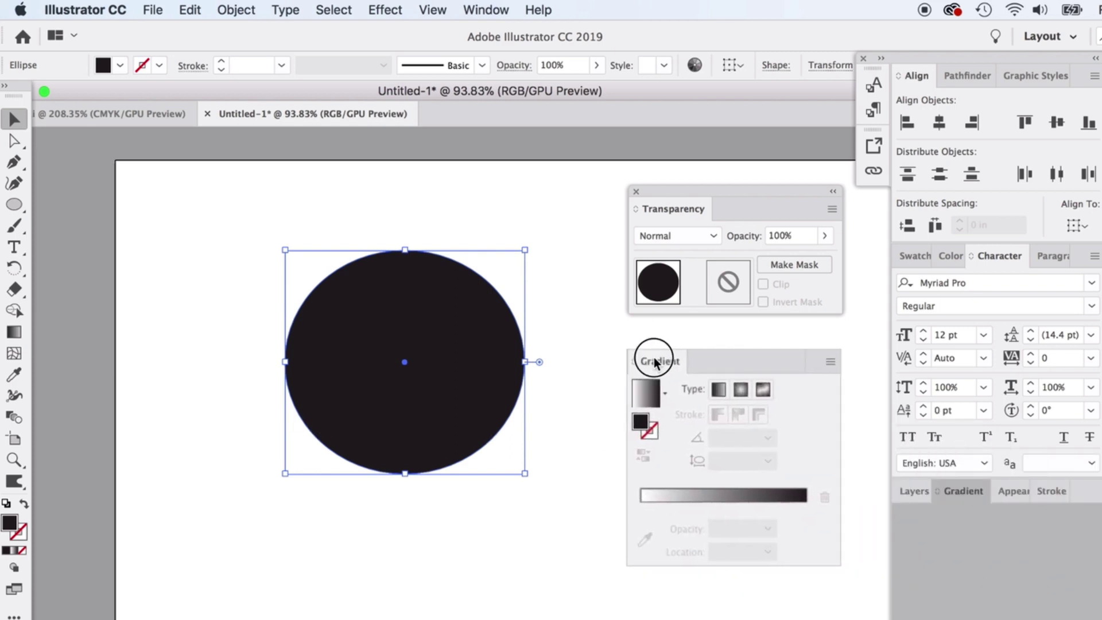
{"action": "left_click", "coordinate": [721, 392]}
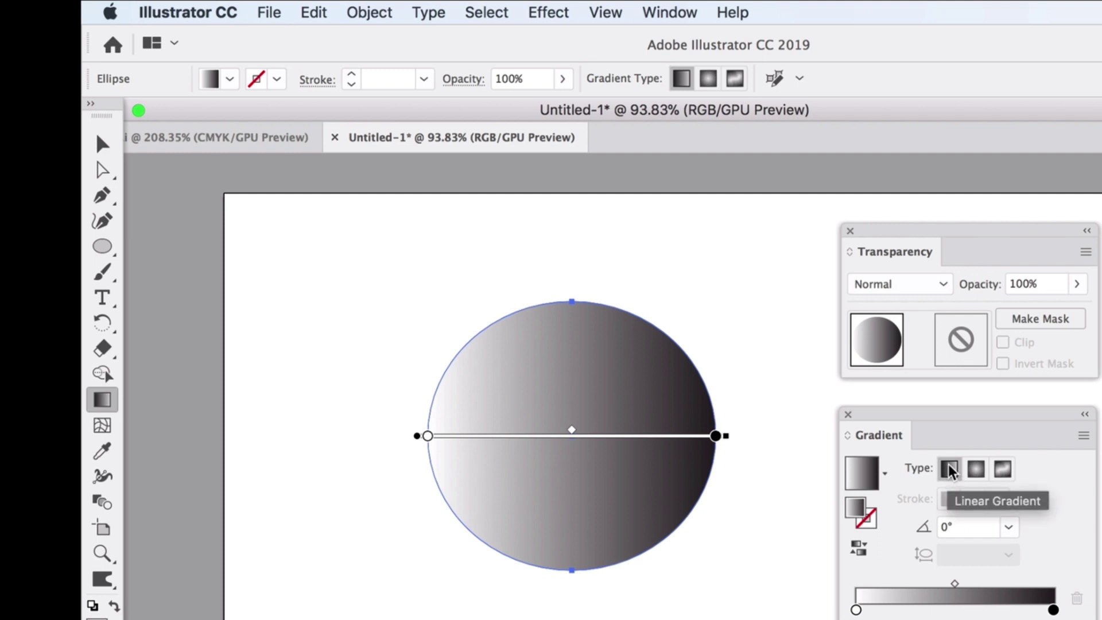
{"action": "left_click_drag", "start_coordinate": [493, 349], "coordinate": [727, 566]}
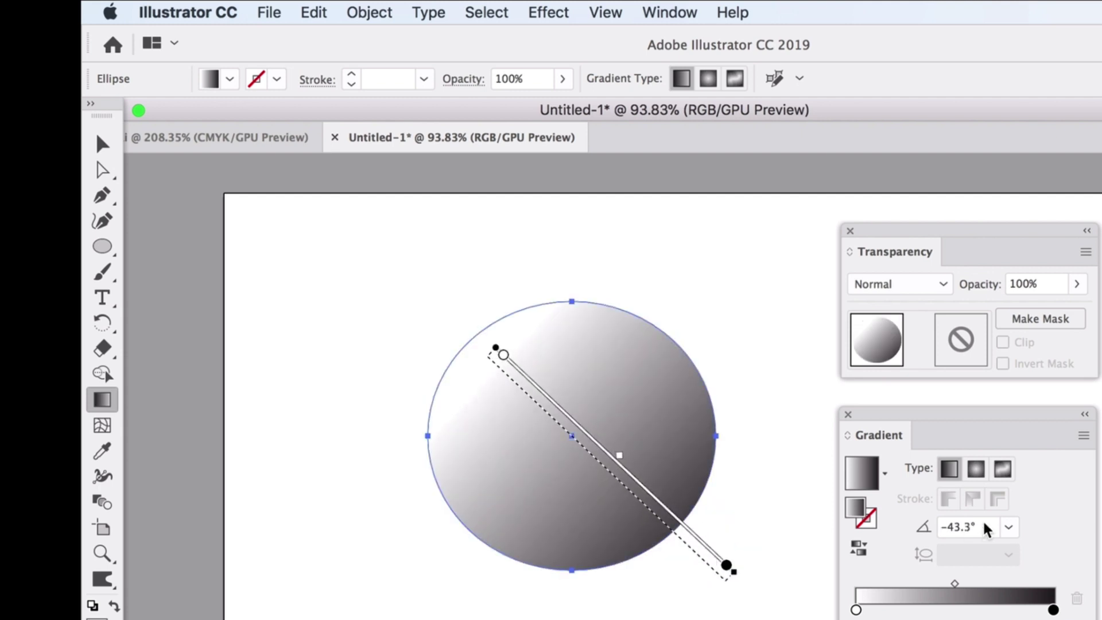
- Change the ellipse's fill to a freeform gradient with points and reposition all five colour stops inside the shape
{"action": "left_click", "coordinate": [1005, 472]}
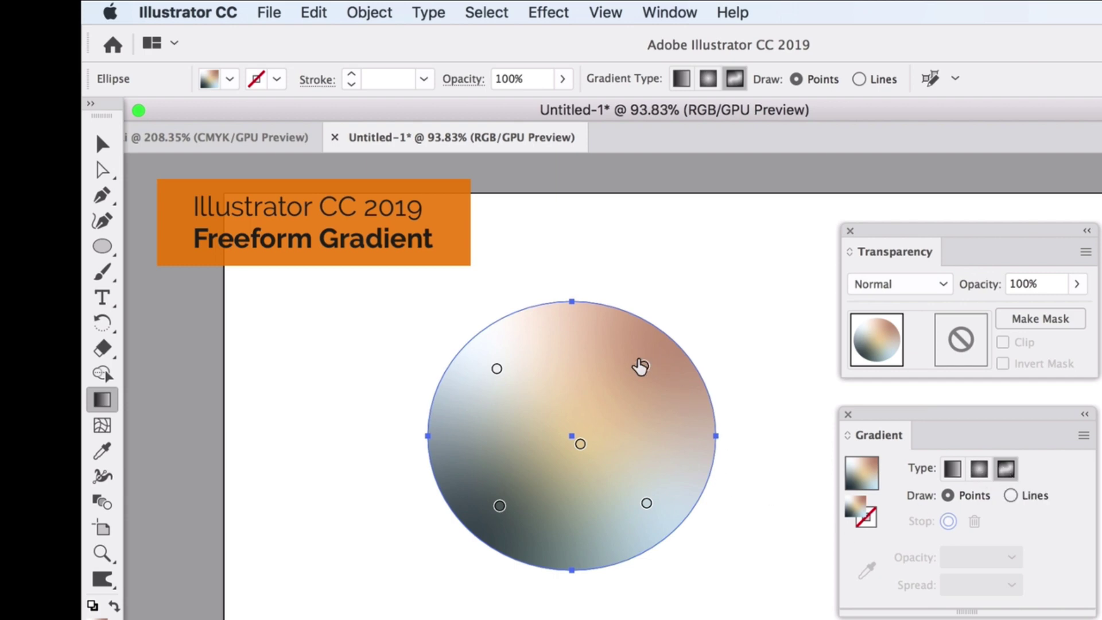
{"action": "left_click_drag", "start_coordinate": [643, 366], "coordinate": [666, 428]}
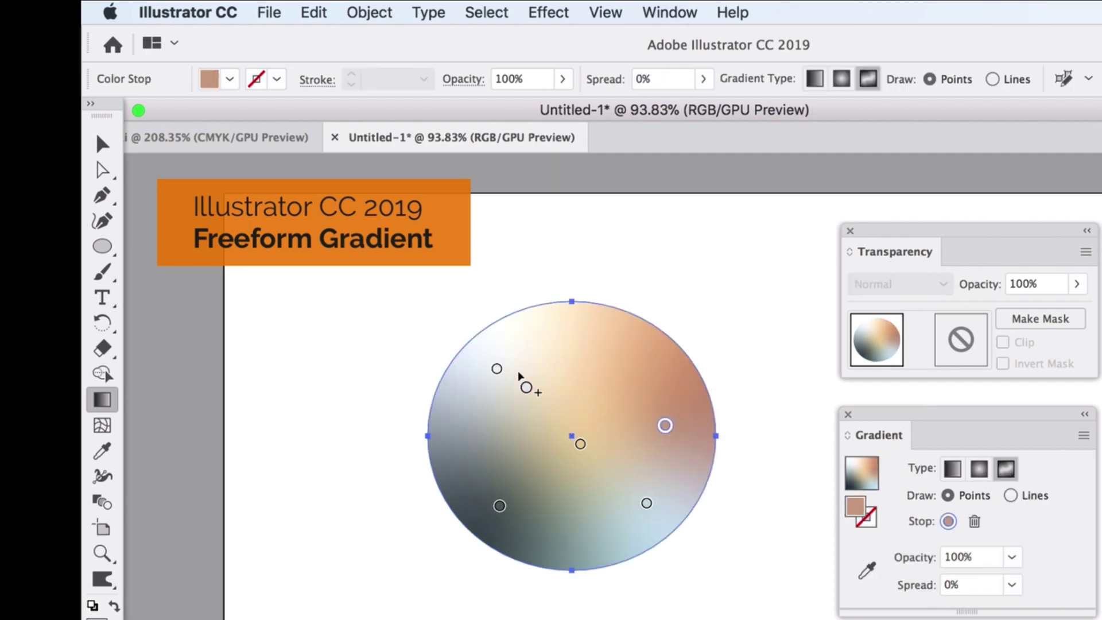
{"action": "left_click_drag", "start_coordinate": [497, 369], "coordinate": [517, 349]}
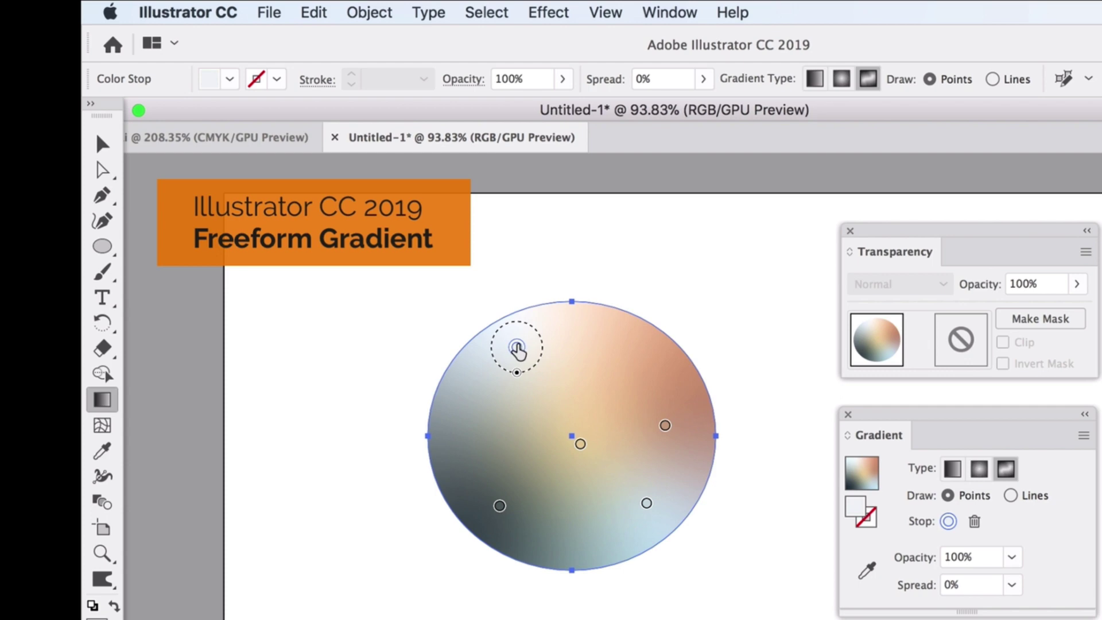
{"action": "left_click_drag", "start_coordinate": [581, 443], "coordinate": [603, 383]}
{"action": "left_click_drag", "start_coordinate": [499, 506], "coordinate": [523, 434]}
{"action": "left_click_drag", "start_coordinate": [647, 503], "coordinate": [572, 502]}
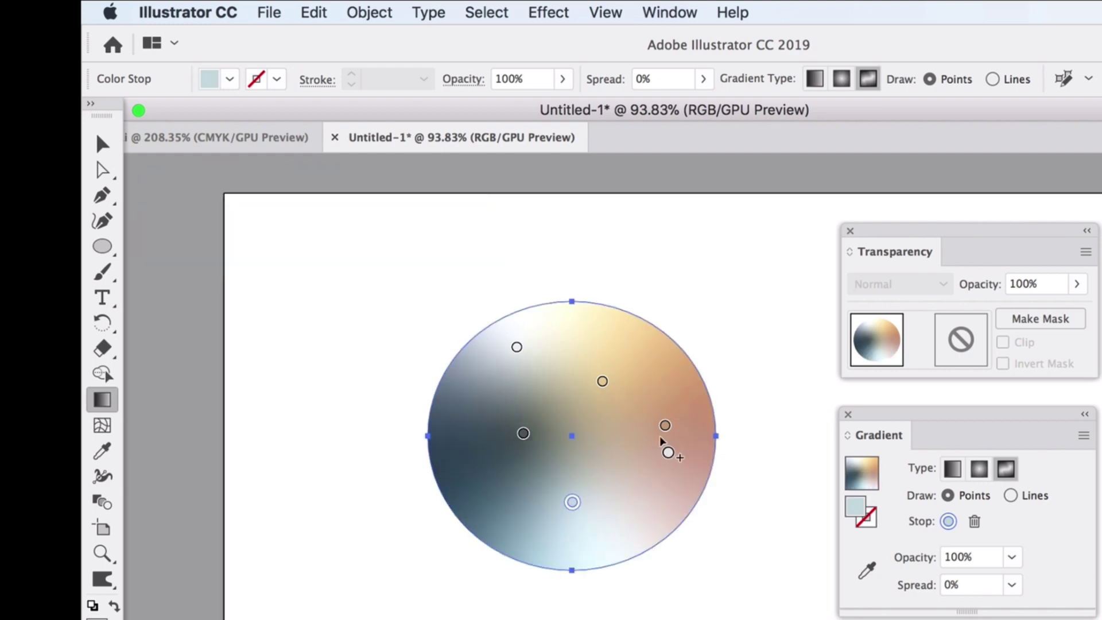
- Lower the terracotta stop, shift the tan stop right and down, and slide the white stop toward the ellipse's centre line
{"action": "left_click_drag", "start_coordinate": [665, 426], "coordinate": [665, 478]}
{"action": "left_click_drag", "start_coordinate": [603, 382], "coordinate": [632, 384]}
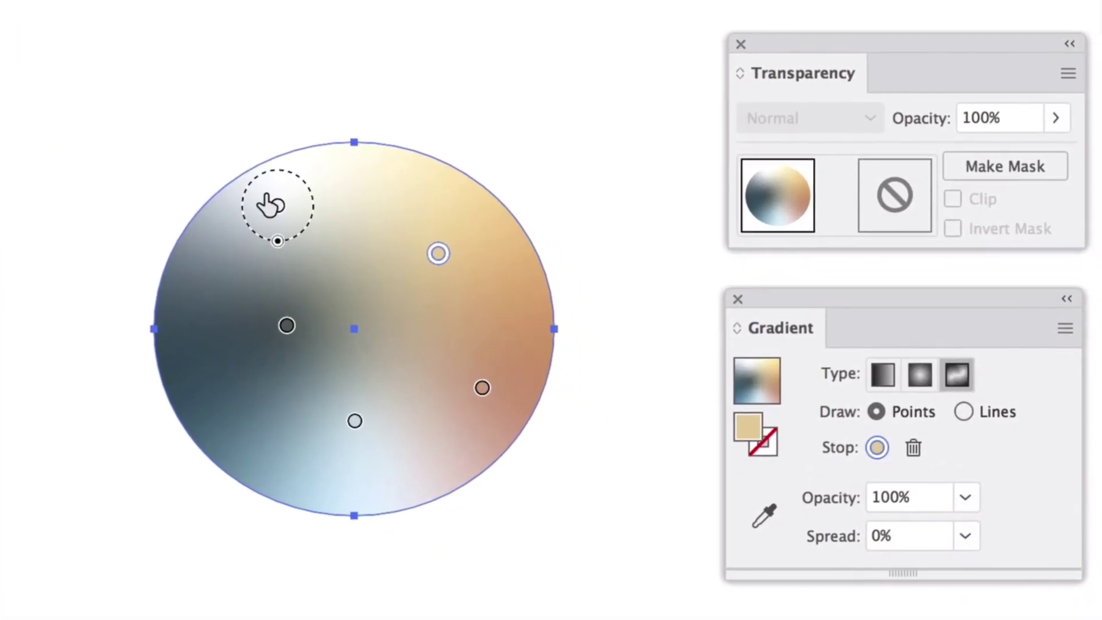
{"action": "left_click", "coordinate": [508, 341]}
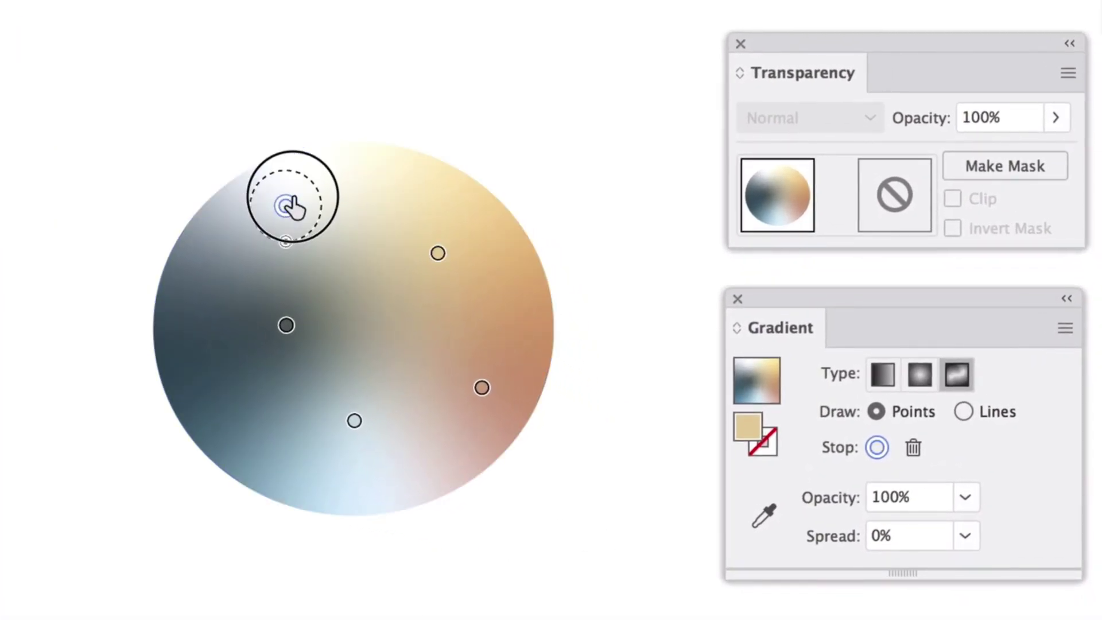
{"action": "left_click_drag", "start_coordinate": [293, 207], "coordinate": [337, 209]}
{"action": "left_click_drag", "start_coordinate": [438, 254], "coordinate": [457, 286]}
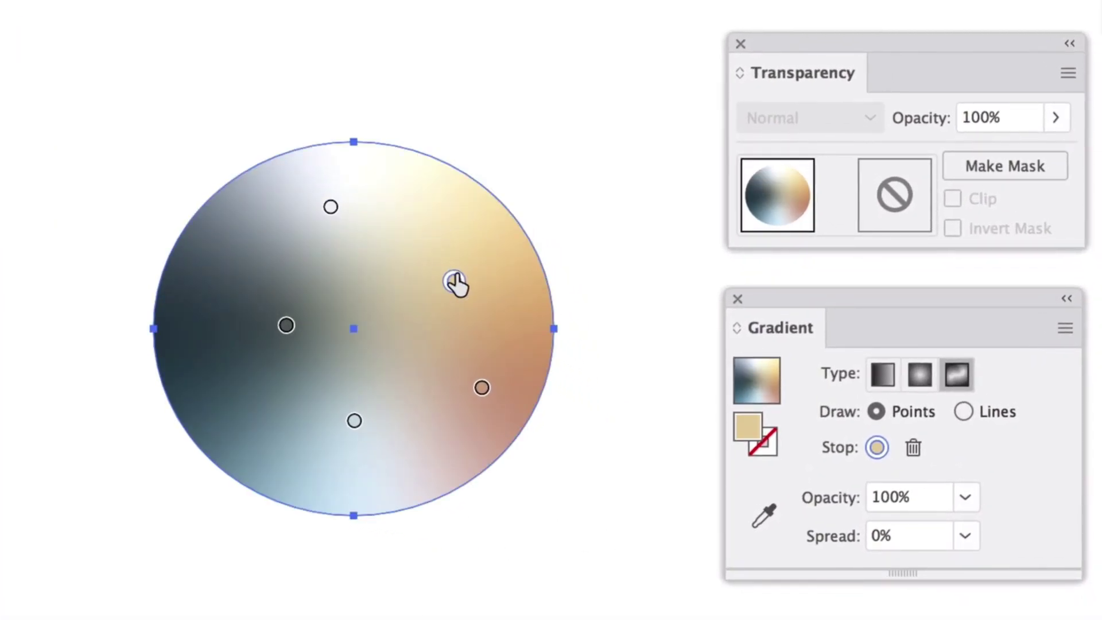
- Change the tan colour stop to magenta E72F9C
{"action": "double_click", "coordinate": [455, 281]}
{"action": "left_click", "coordinate": [242, 442]}
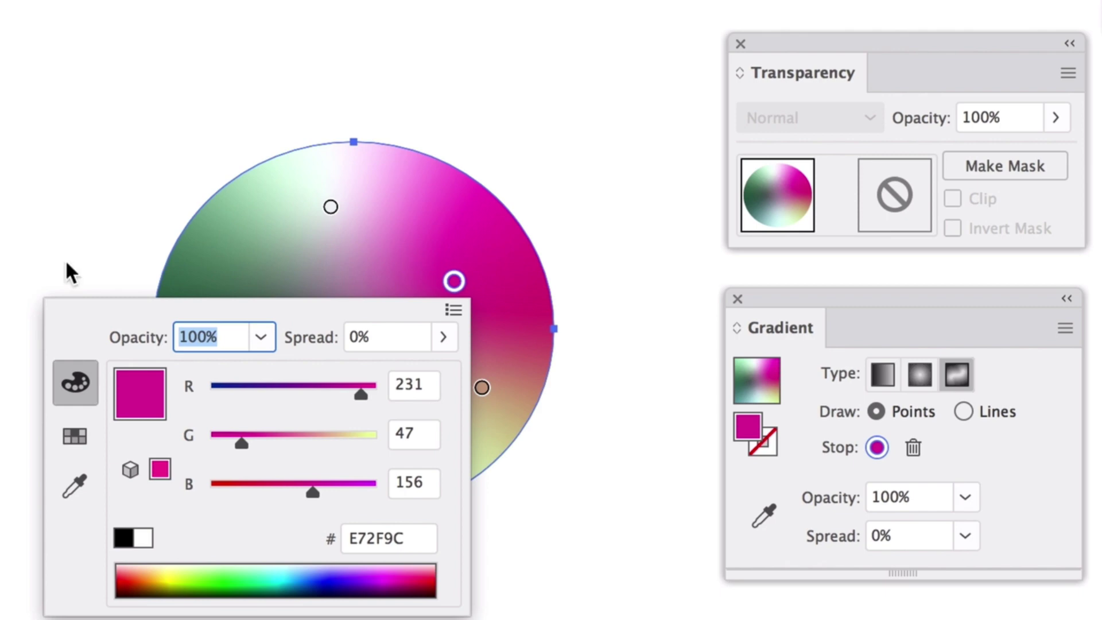
{"action": "left_click", "coordinate": [66, 263]}
- Change the light blue colour stop near the ellipse's lower edge to dark red with R 191 and G 0
{"action": "double_click", "coordinate": [352, 419]}
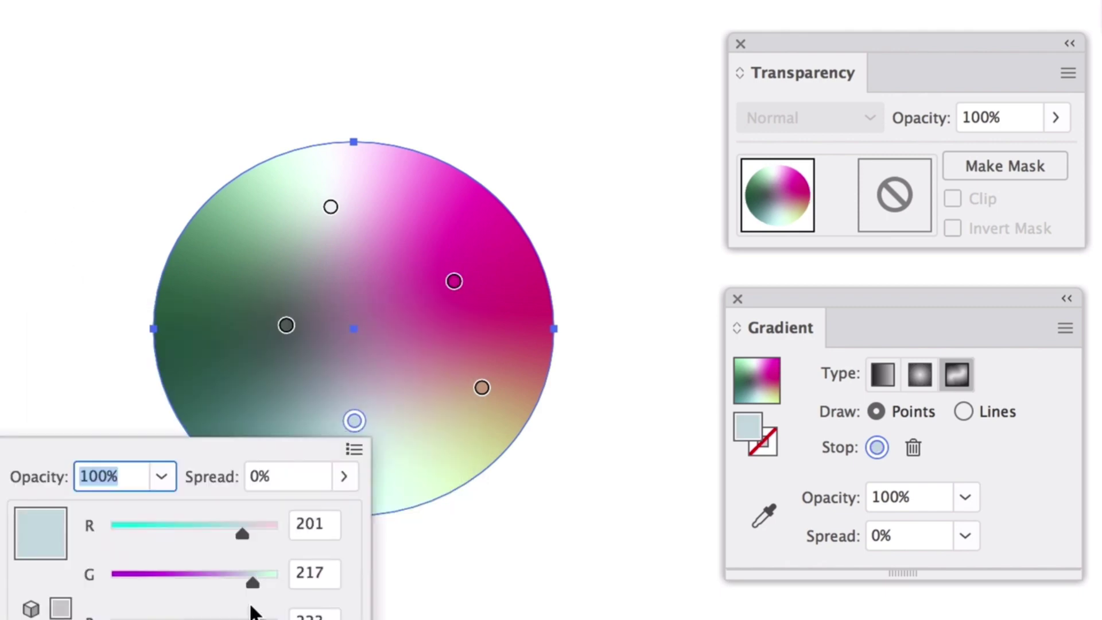
{"action": "left_click", "coordinate": [160, 619]}
{"action": "left_click", "coordinate": [330, 619]}
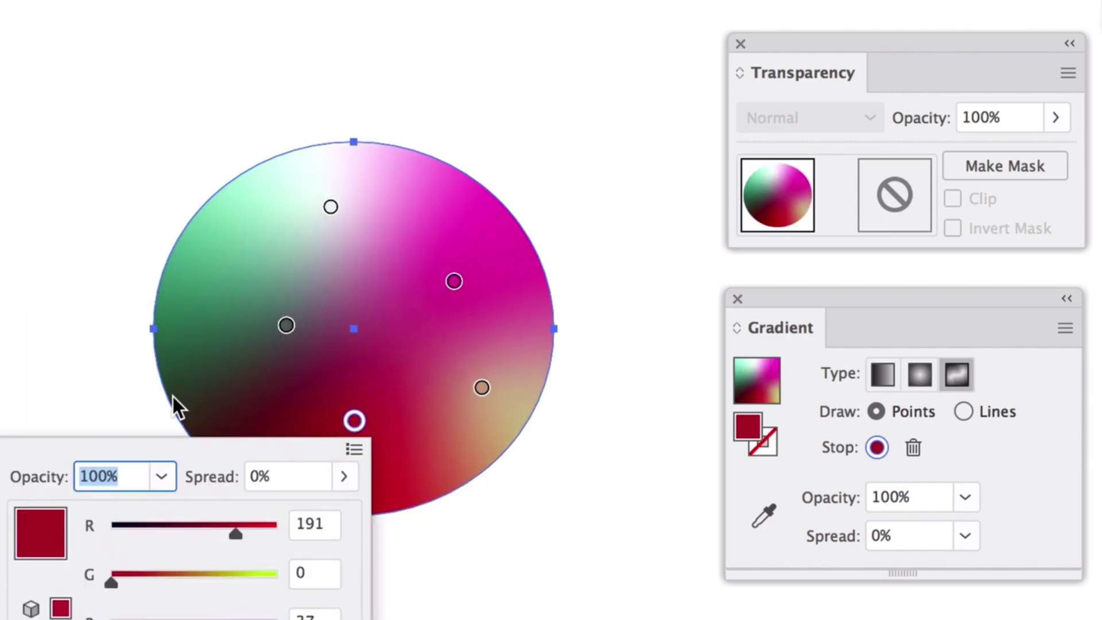
{"action": "key", "text": "Escape"}
- Move the dark grey stop up and to the left and widen its spread to 40%
{"action": "left_click_drag", "start_coordinate": [286, 325], "coordinate": [260, 301]}
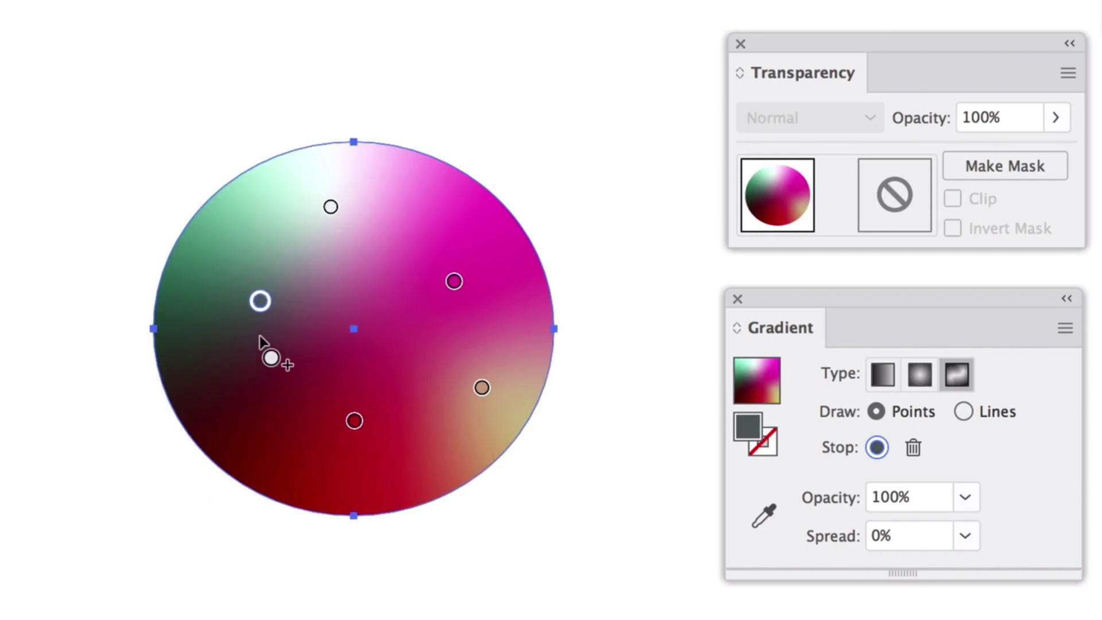
{"action": "left_click", "coordinate": [260, 360]}
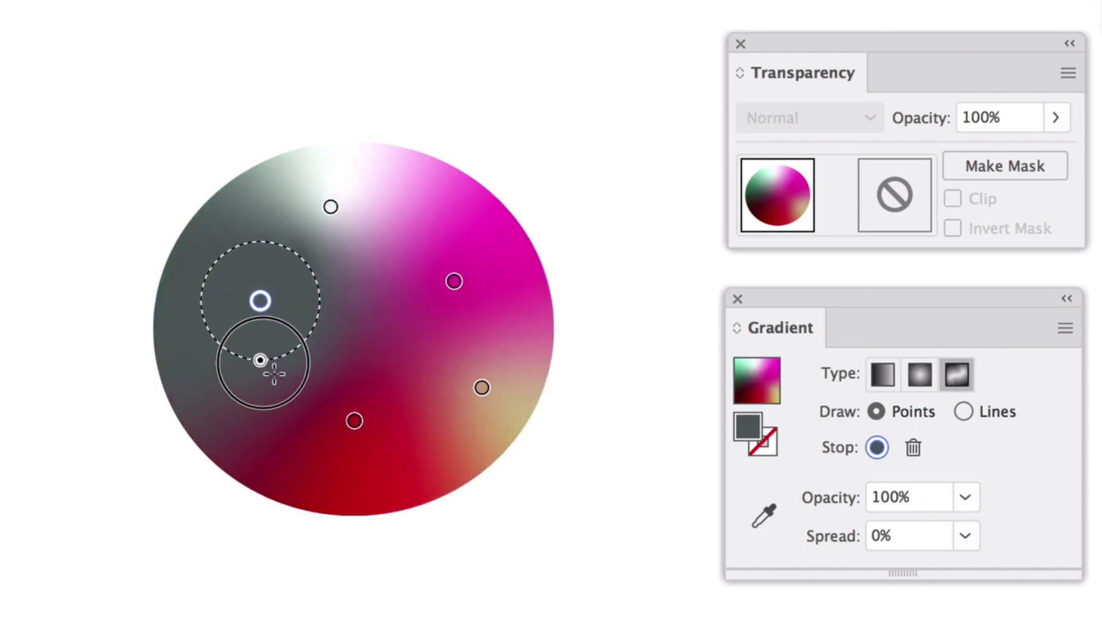
{"action": "mouse_move", "coordinate": [260, 360]}
{"action": "left_mouse_down"}
{"action": "mouse_move", "coordinate": [266, 336]}
{"action": "mouse_move", "coordinate": [260, 359]}
{"action": "mouse_move", "coordinate": [261, 335]}
{"action": "mouse_move", "coordinate": [260, 347]}
{"action": "left_mouse_up"}
- Change the white colour stop near the ellipse's upper edge to yellow EDF13E
{"action": "left_click", "coordinate": [331, 207]}
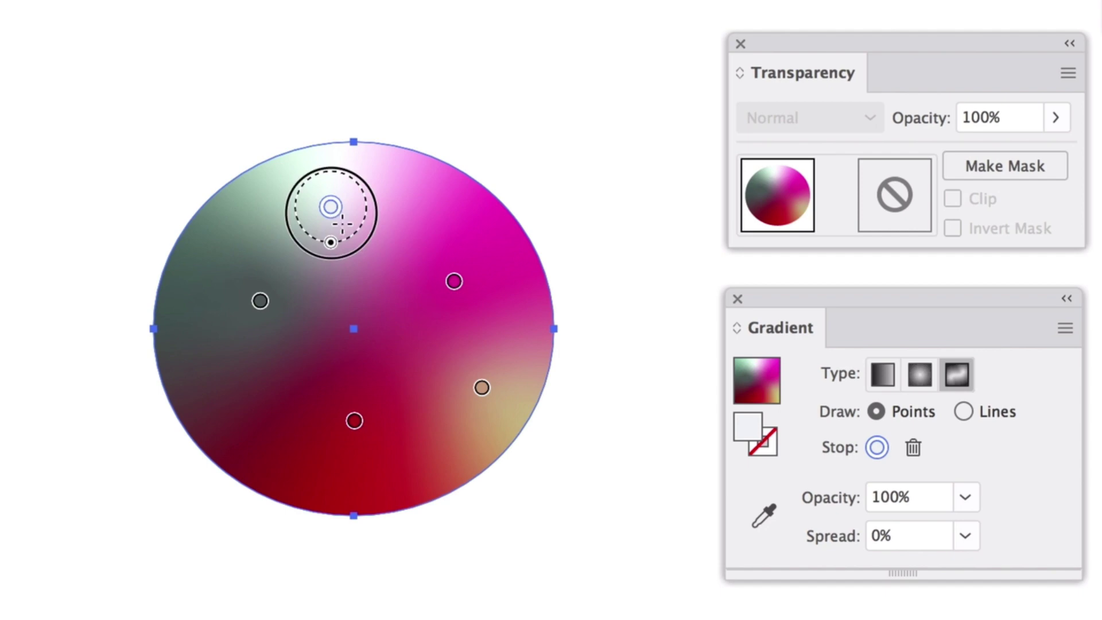
{"action": "double_click", "coordinate": [331, 207]}
{"action": "left_click", "coordinate": [128, 419]}
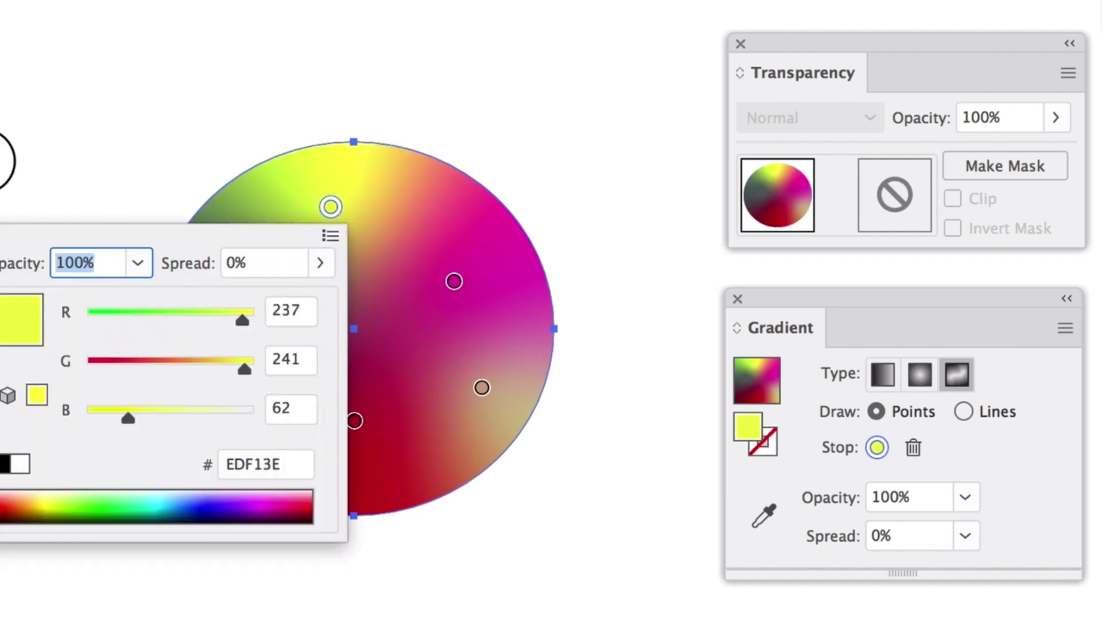
{"action": "left_click", "coordinate": [132, 178]}
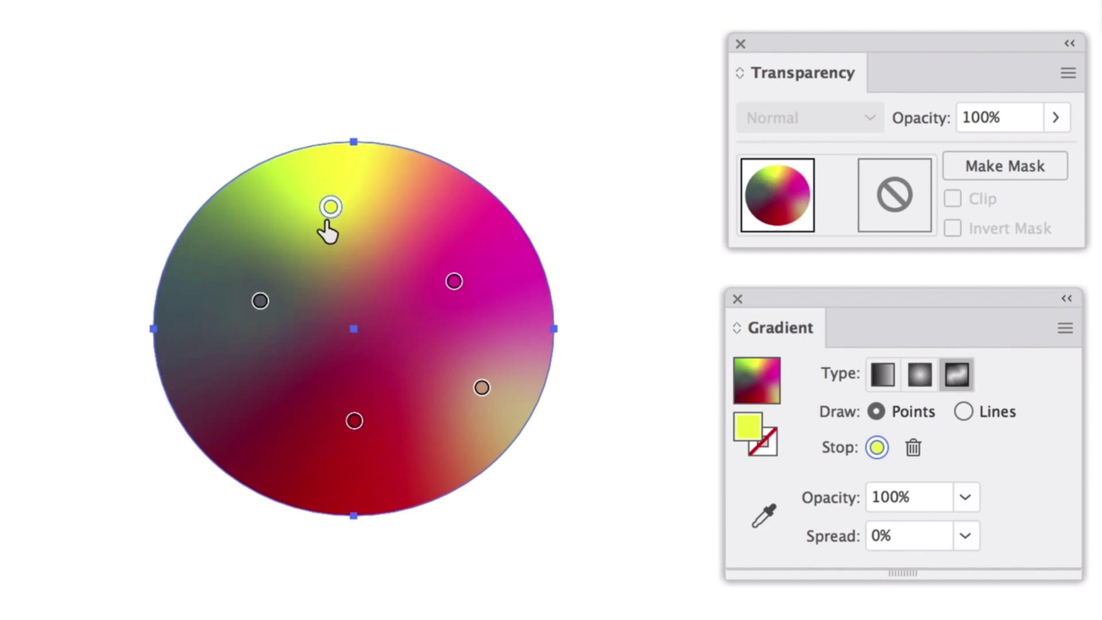
- Delete the yellow, dark grey, red and terracotta colour stops from the freeform gradient
{"action": "mouse_move", "coordinate": [333, 212]}
{"action": "key", "text": "Delete"}
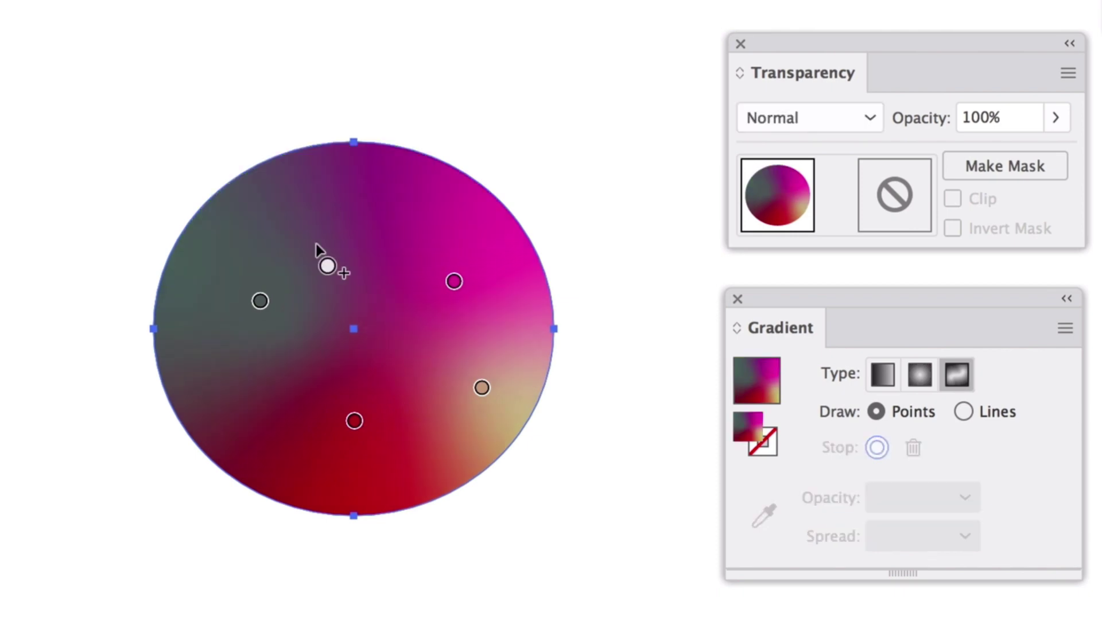
{"action": "left_click", "coordinate": [260, 301]}
{"action": "key", "text": "Delete"}
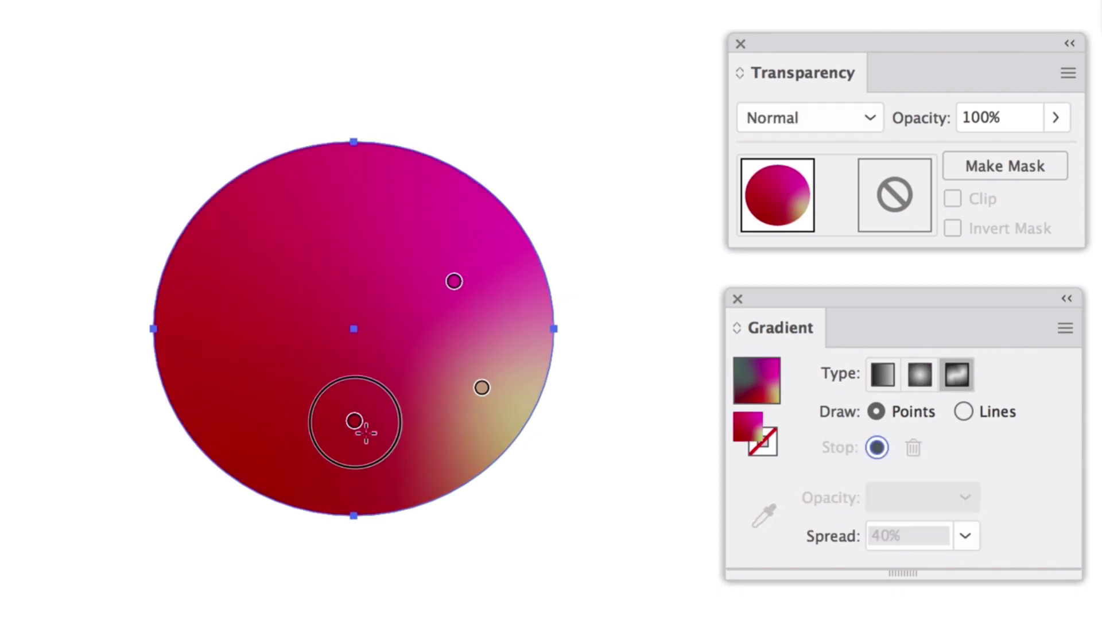
{"action": "left_click", "coordinate": [354, 421]}
{"action": "key", "text": "Delete"}
{"action": "left_click", "coordinate": [481, 388]}
{"action": "key", "text": "Delete"}
- Try to delete the remaining magenta colour stop and undo the attempt
{"action": "left_click", "coordinate": [454, 283]}
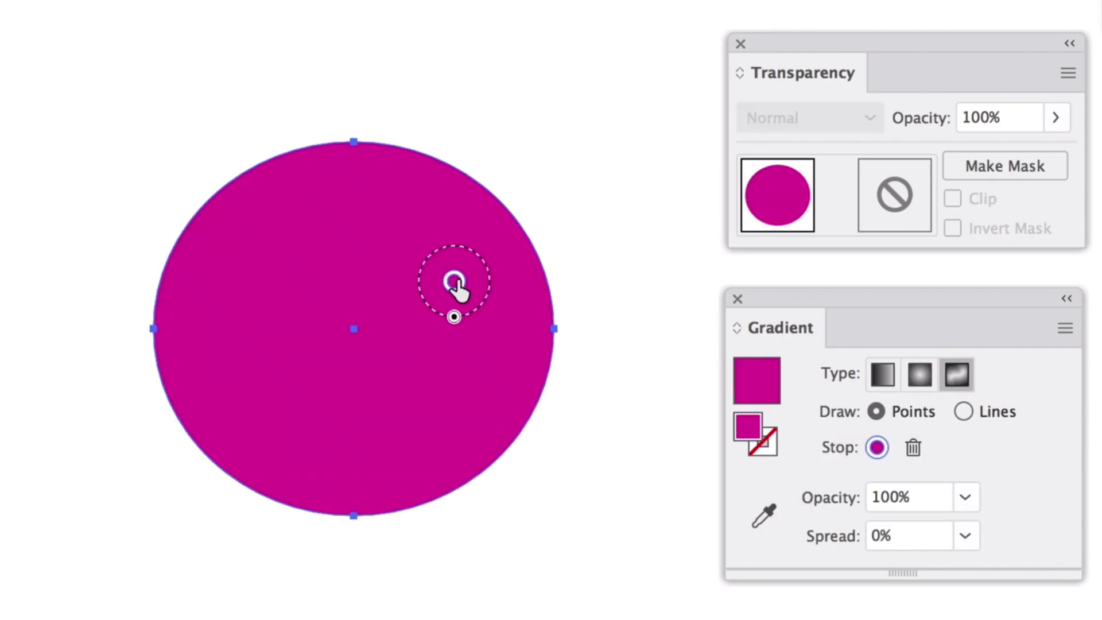
{"action": "key", "text": "Delete"}
{"action": "key", "text": "ctrl+z"}
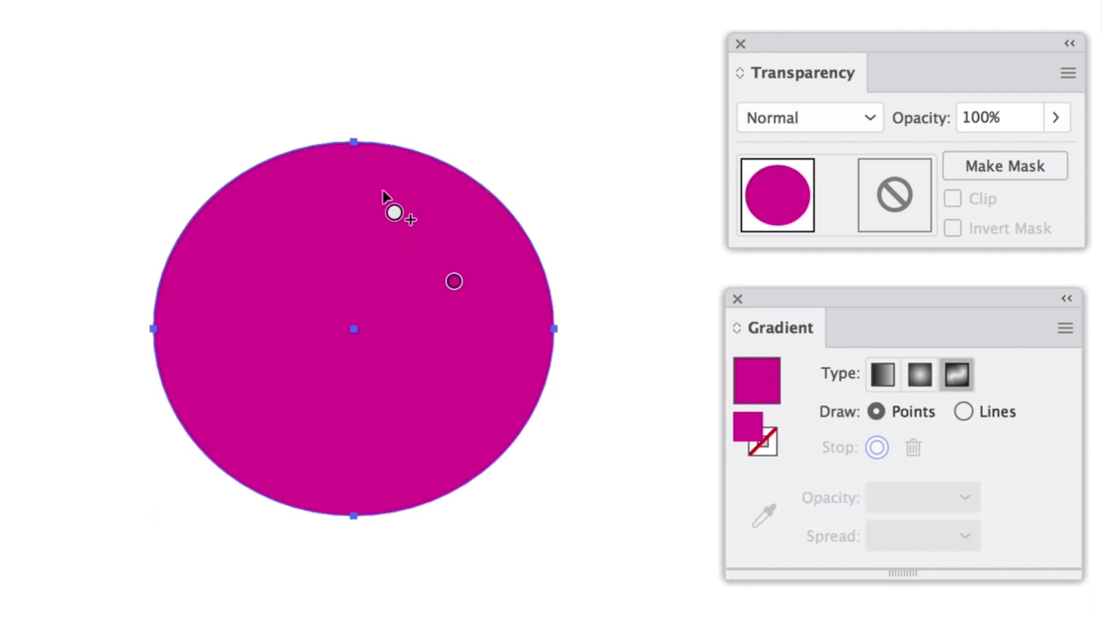
- Apply a radial gradient to the ellipse, sliding its white stop outward and back to the centre at location 0%
{"action": "left_click", "coordinate": [917, 378]}
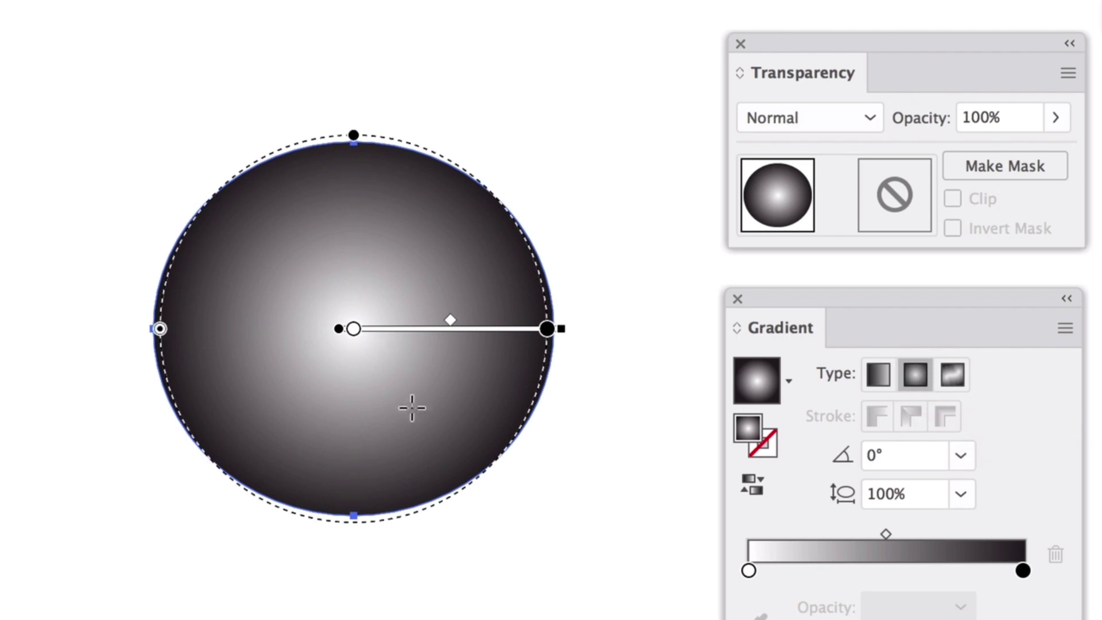
{"action": "mouse_move", "coordinate": [412, 342]}
{"action": "left_click", "coordinate": [351, 329]}
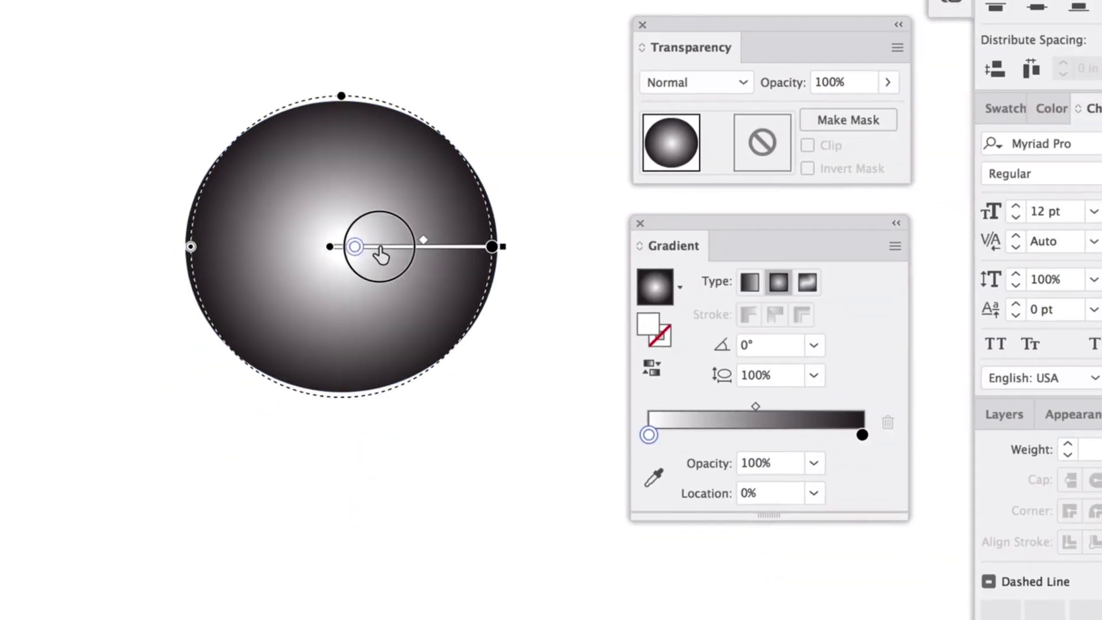
{"action": "mouse_move", "coordinate": [381, 254]}
{"action": "left_mouse_down"}
{"action": "mouse_move", "coordinate": [399, 254]}
{"action": "mouse_move", "coordinate": [347, 253]}
{"action": "left_mouse_up"}
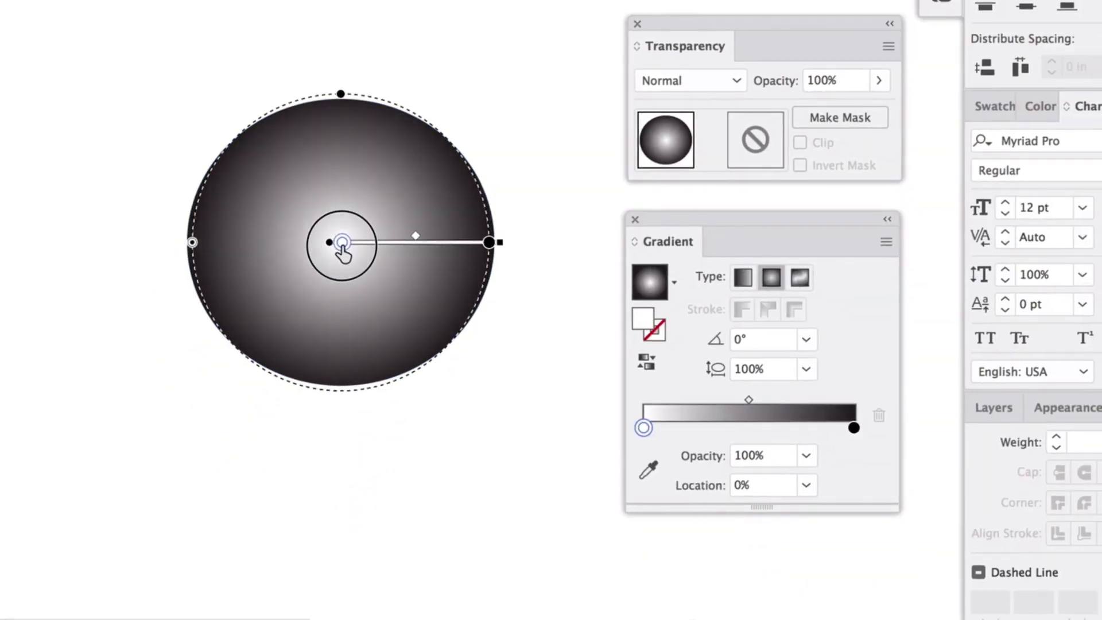
- Recolour the radial gradient's white centre stop in RGB mode to purple with R 187, G 59, B 255
{"action": "double_click", "coordinate": [643, 428]}
{"action": "left_click", "coordinate": [852, 452]}
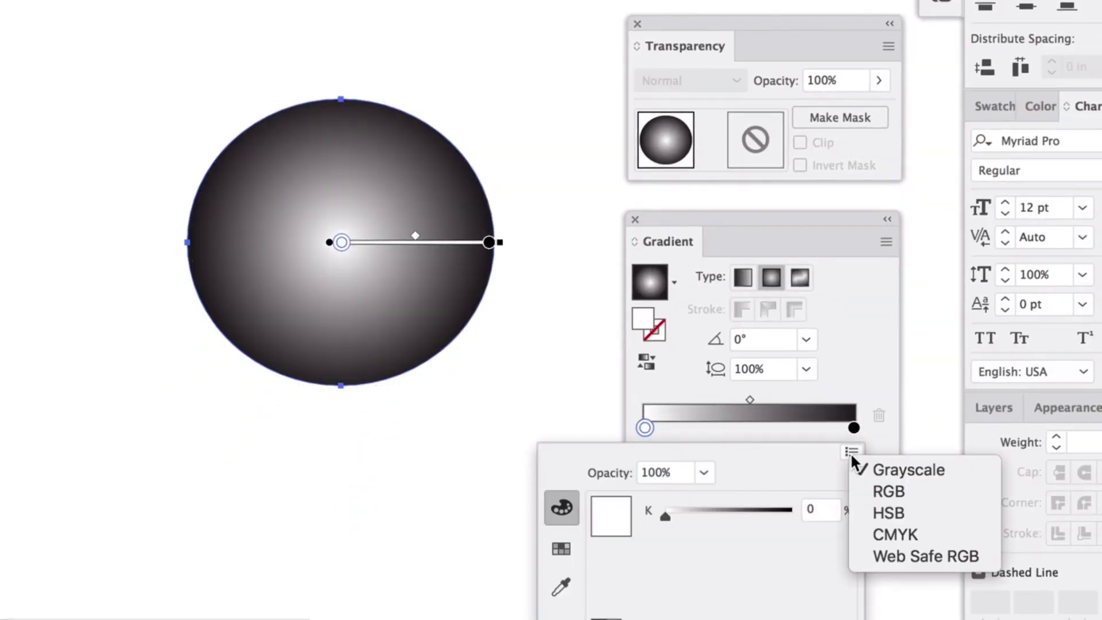
{"action": "left_click", "coordinate": [883, 492]}
{"action": "left_click", "coordinate": [695, 547]}
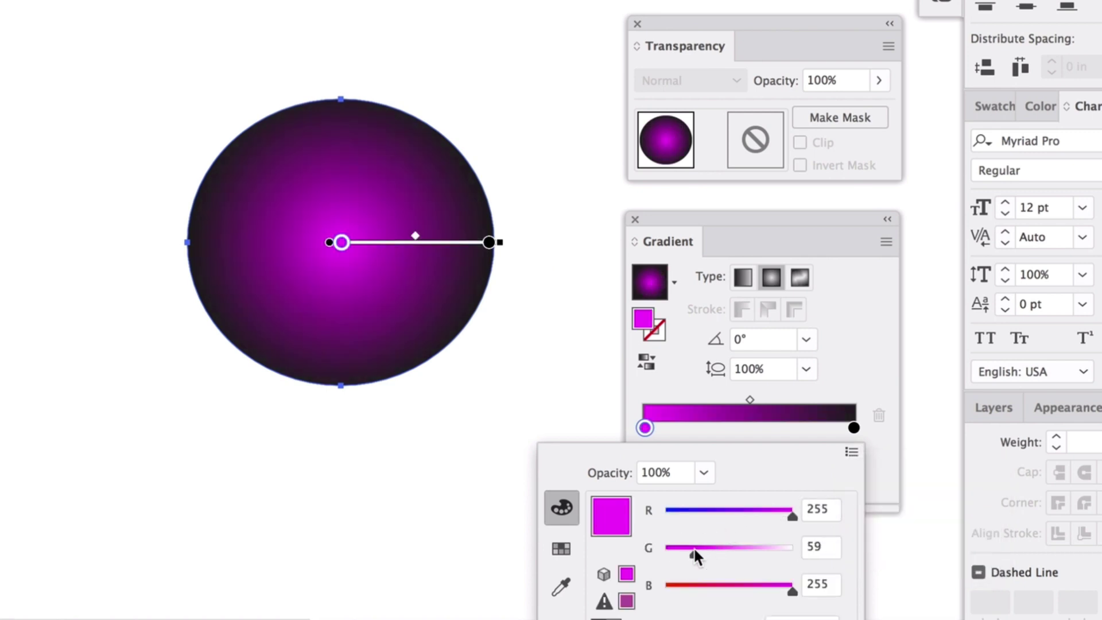
{"action": "left_click", "coordinate": [729, 510]}
{"action": "left_click", "coordinate": [759, 510]}
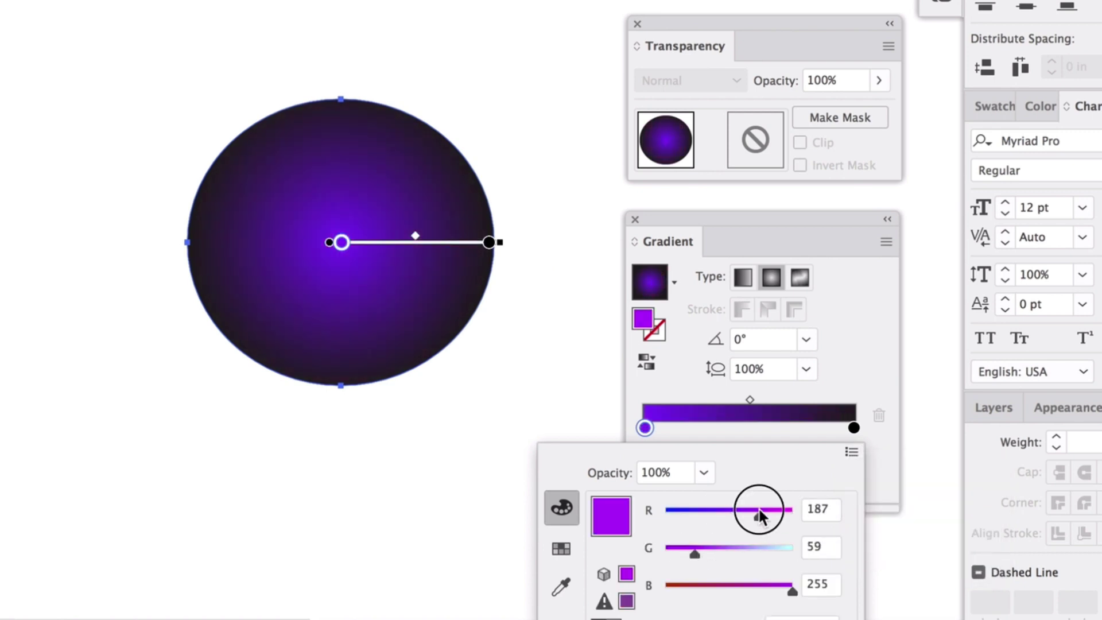
{"action": "left_click", "coordinate": [682, 383]}
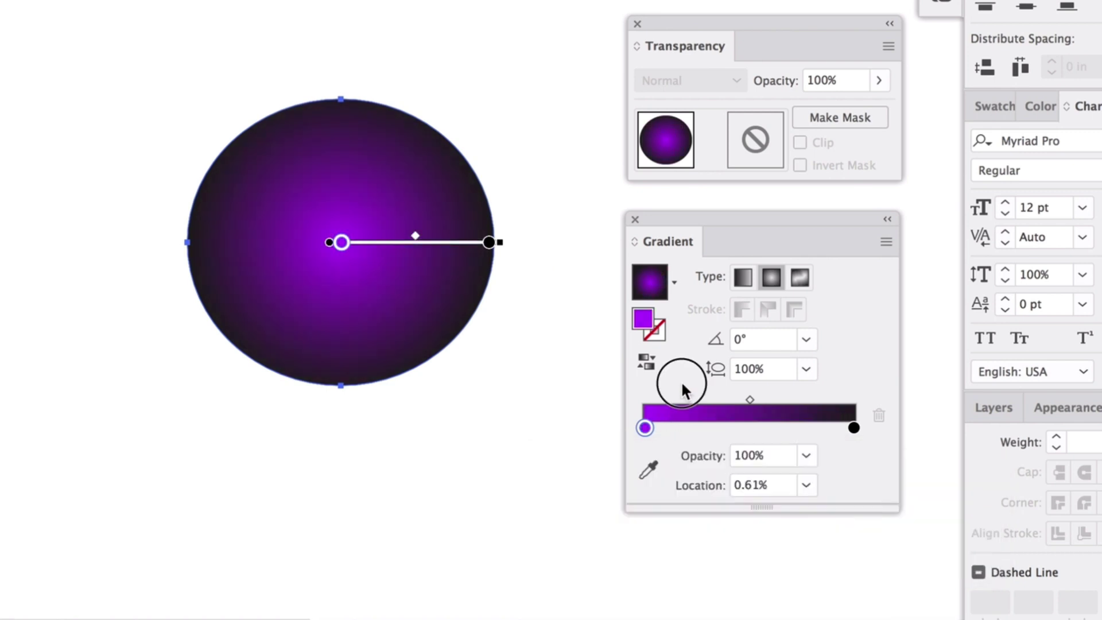
- Add a second purple stop, remove the black stop from the gradient, and slide the new stop to location 97.6%
{"action": "left_click", "coordinate": [667, 436]}
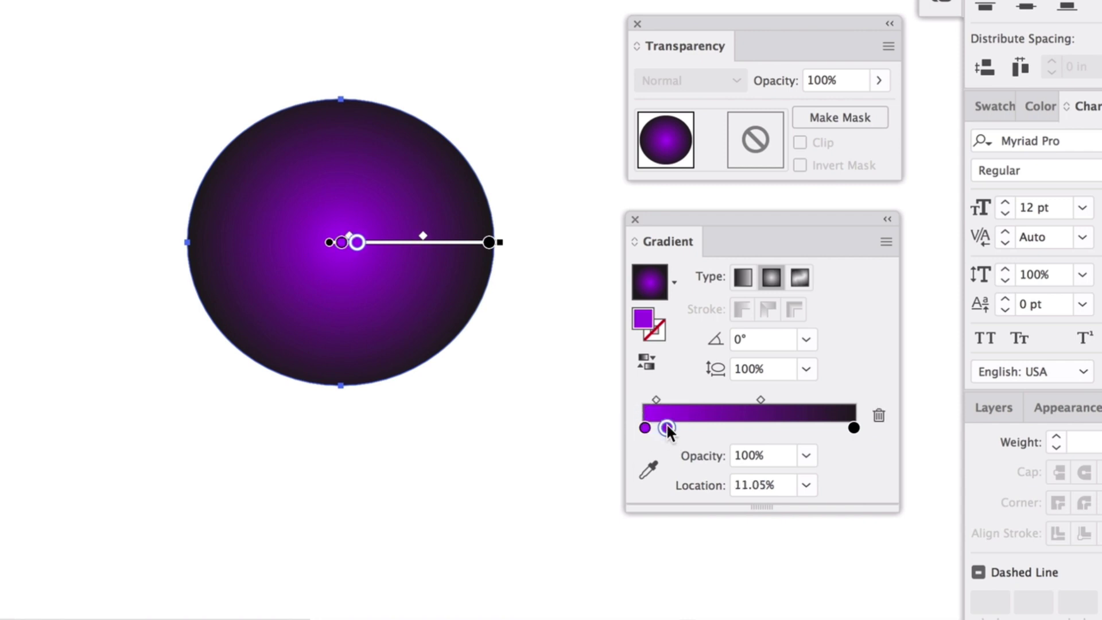
{"action": "left_click_drag", "start_coordinate": [667, 429], "coordinate": [696, 430]}
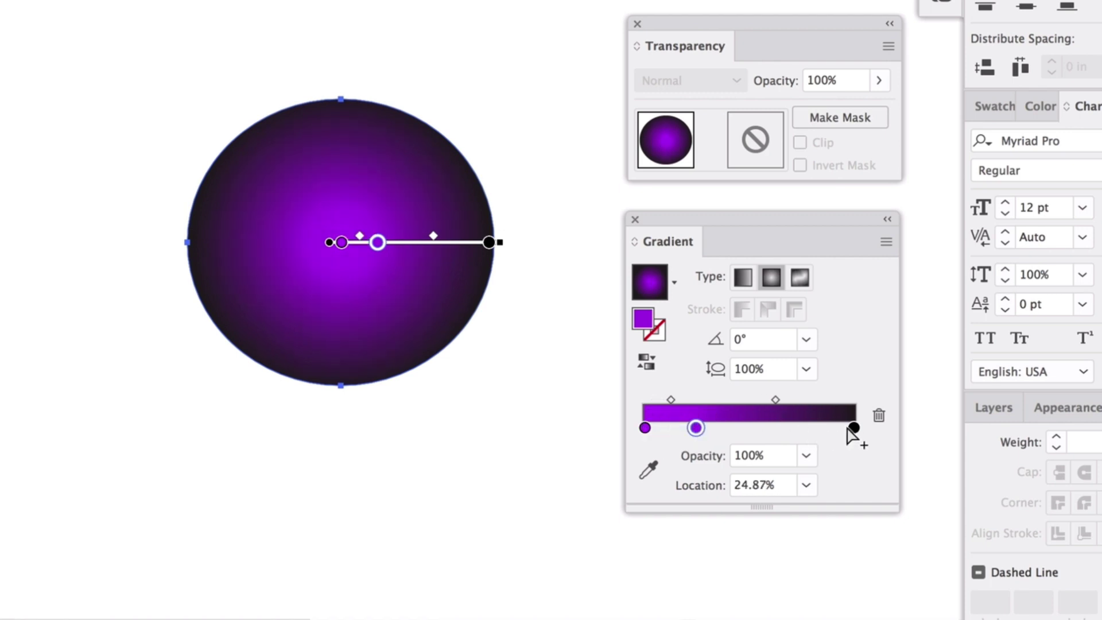
{"action": "left_click_drag", "start_coordinate": [854, 429], "coordinate": [855, 460]}
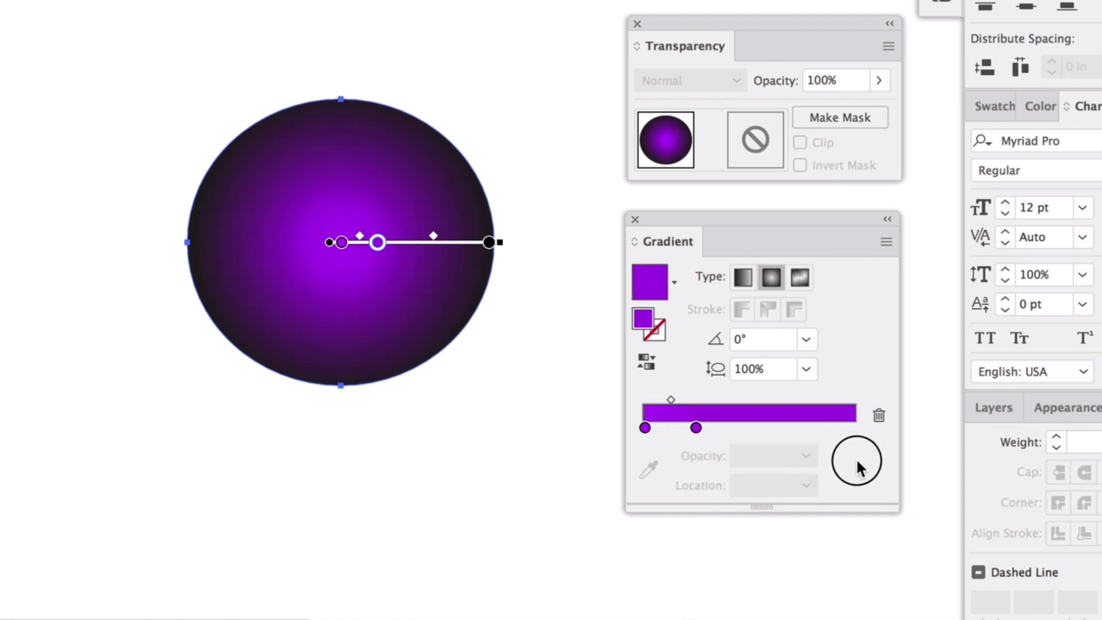
{"action": "left_click_drag", "start_coordinate": [696, 428], "coordinate": [852, 426]}
- Recolour the gradient's outer stop to R 141, G 56, B 232 and deselect the ellipse
{"action": "double_click", "coordinate": [852, 426]}
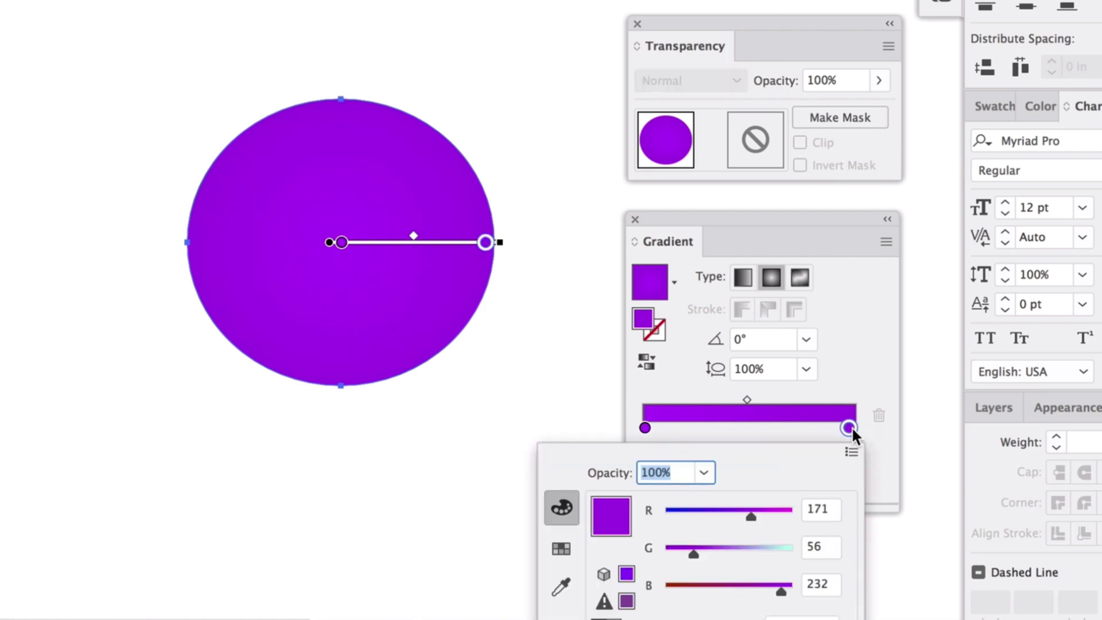
{"action": "left_click", "coordinate": [716, 510]}
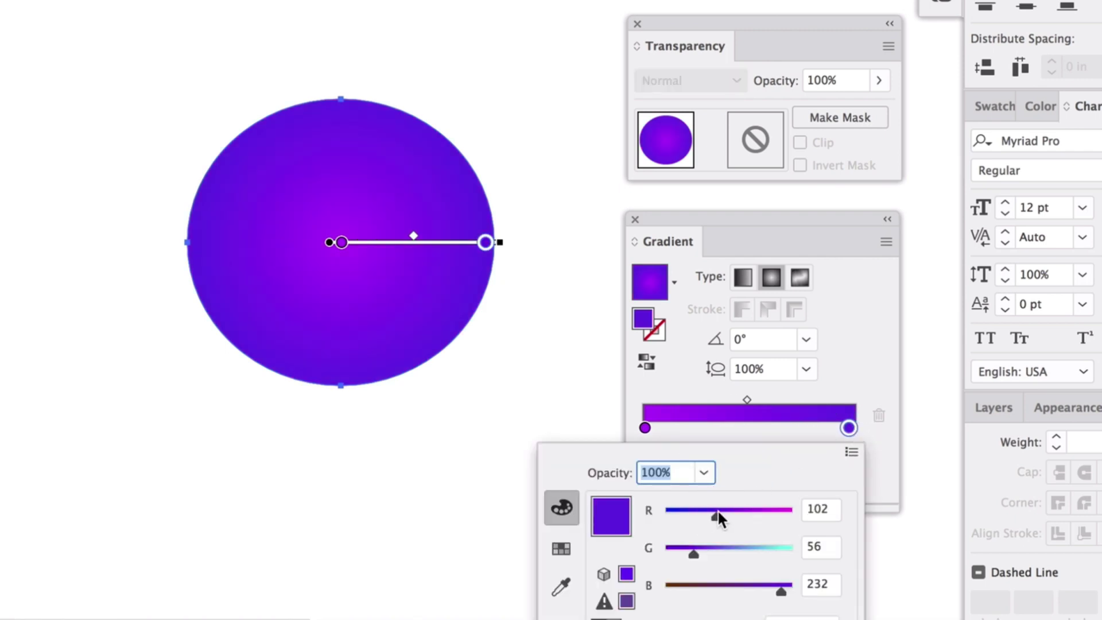
{"action": "left_click", "coordinate": [736, 512]}
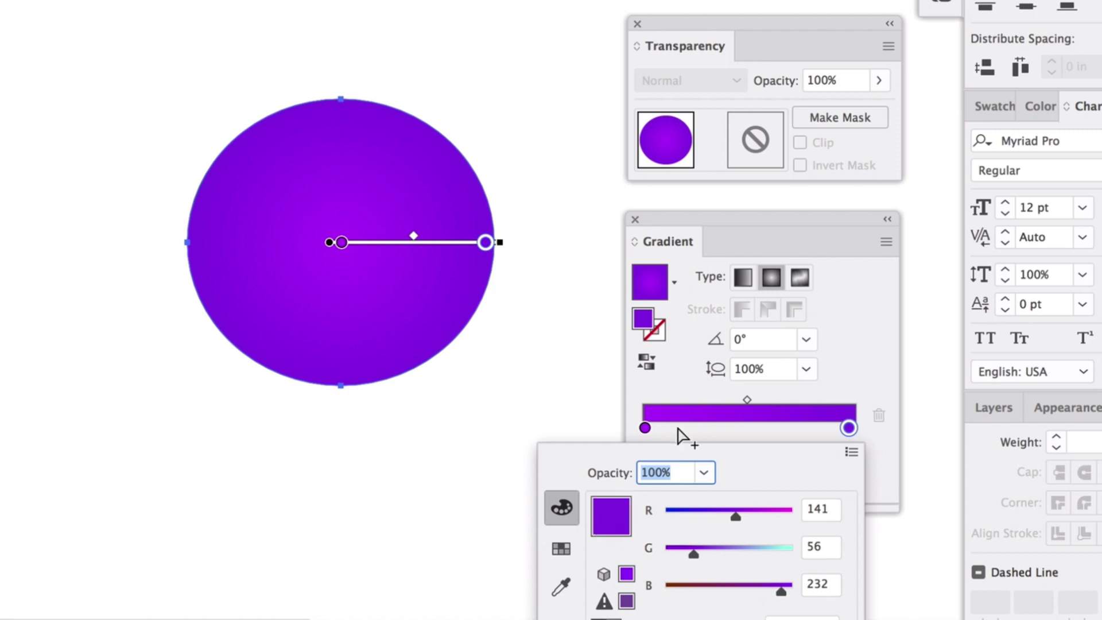
{"action": "left_click", "coordinate": [561, 548]}
{"action": "left_click", "coordinate": [570, 596]}
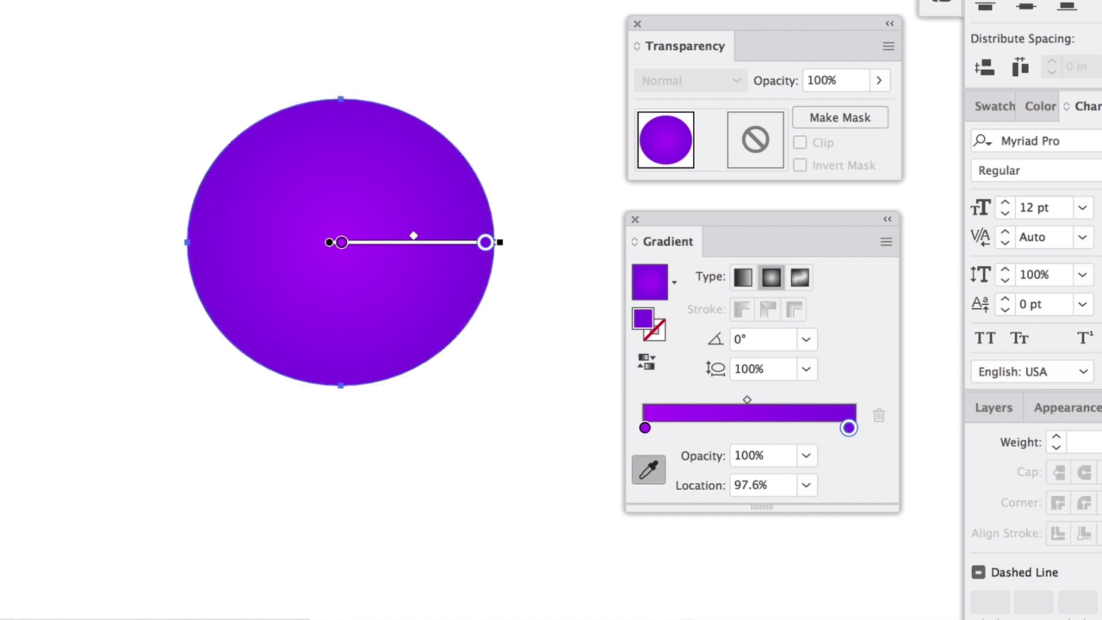
{"action": "key", "text": "v"}
{"action": "left_click", "coordinate": [71, 62]}
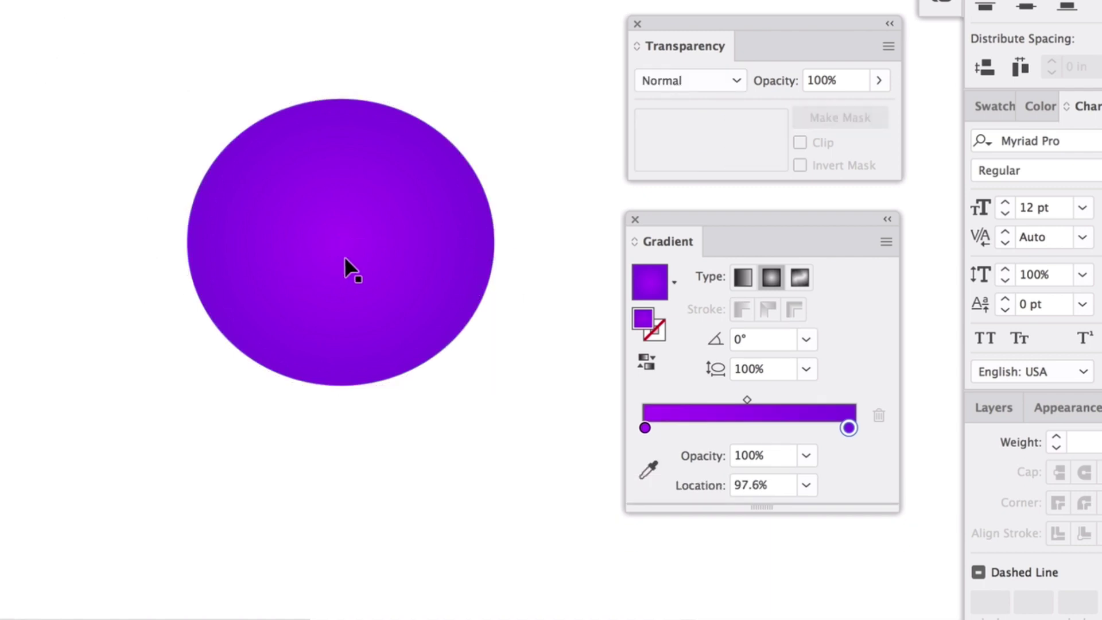
- Shift the ellipse slightly left and distort its outline by moving its four anchor points with the Curvature tool
{"action": "left_click", "coordinate": [345, 256]}
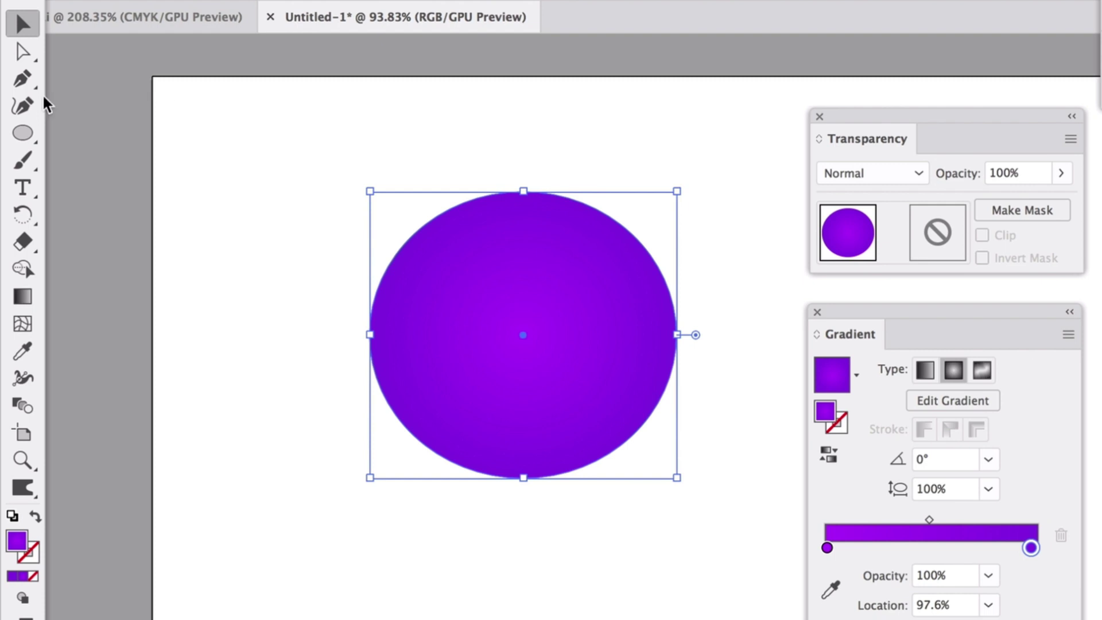
{"action": "left_click_drag", "start_coordinate": [522, 277], "coordinate": [490, 282]}
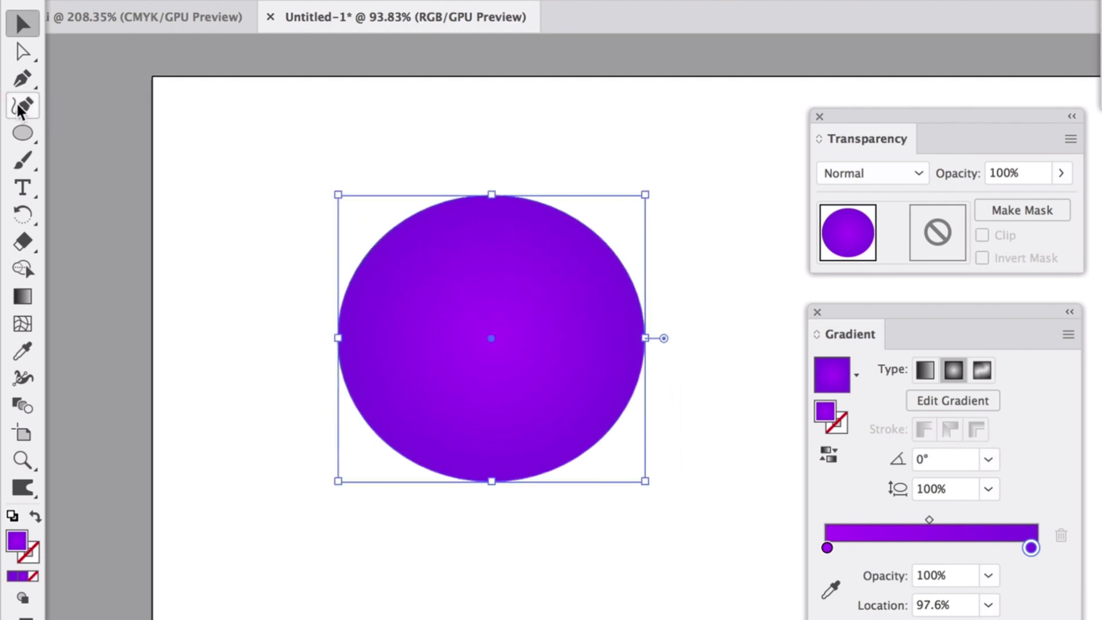
{"action": "left_click", "coordinate": [21, 106]}
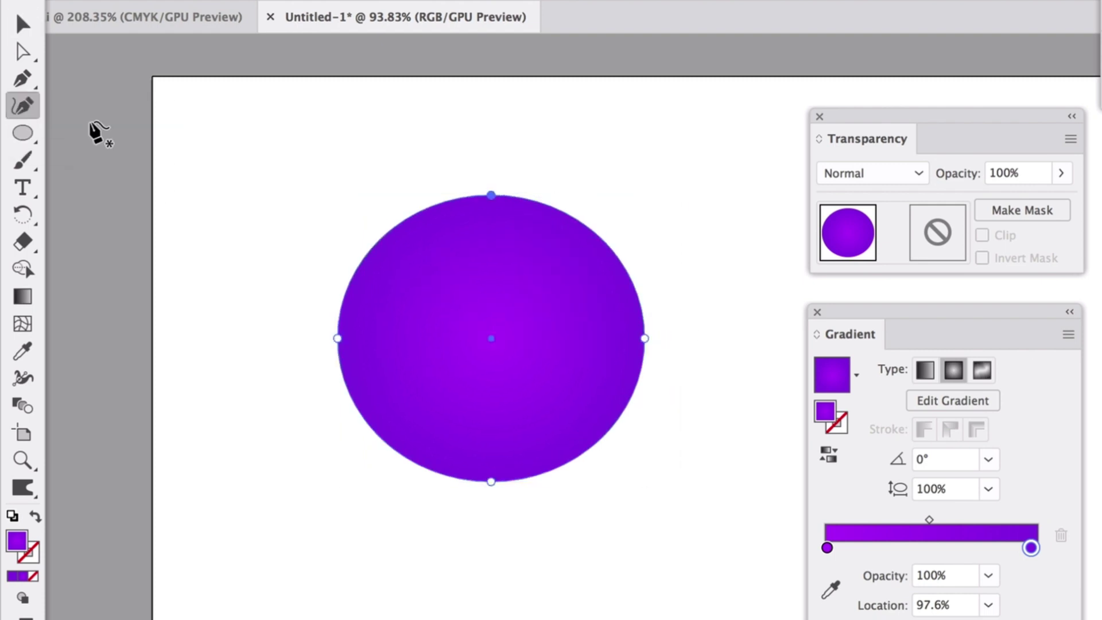
{"action": "left_click_drag", "start_coordinate": [492, 194], "coordinate": [491, 173]}
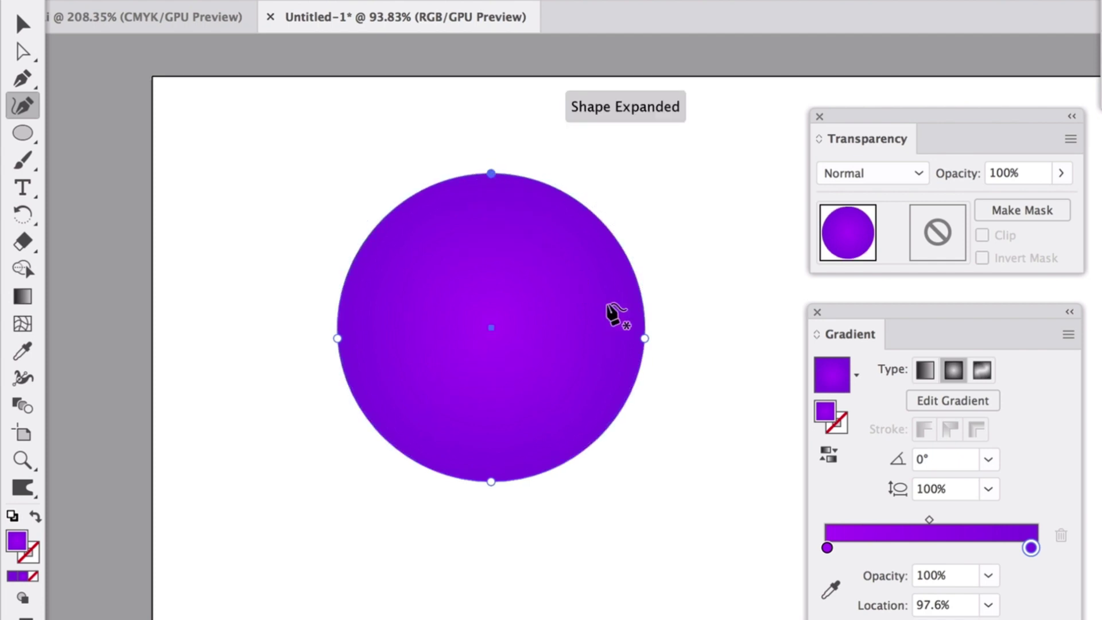
{"action": "left_click_drag", "start_coordinate": [645, 338], "coordinate": [666, 290]}
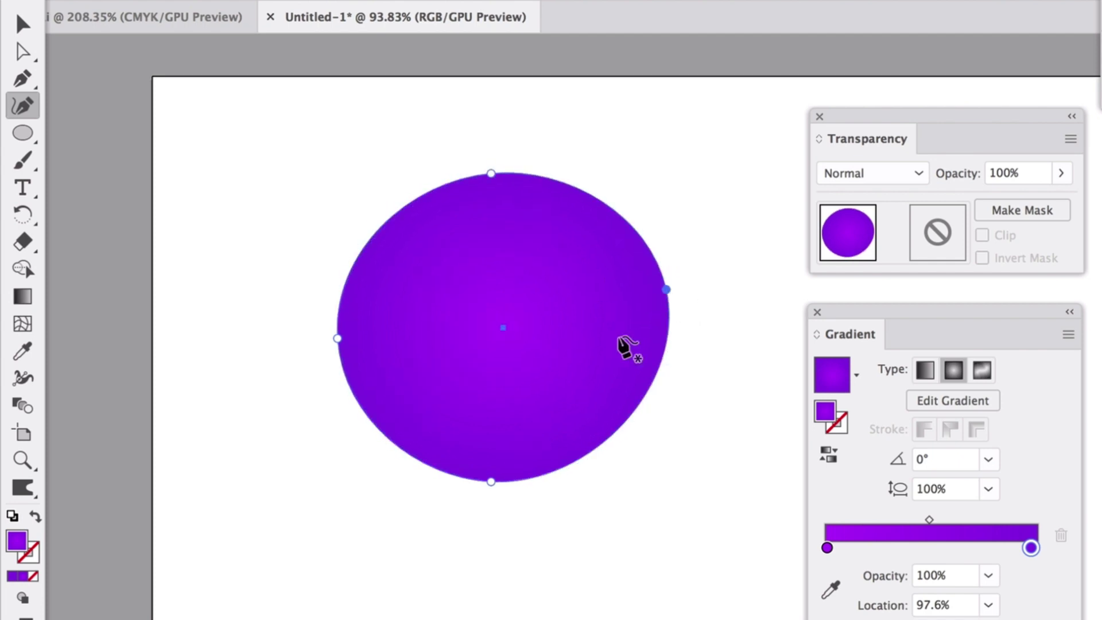
{"action": "left_click_drag", "start_coordinate": [491, 482], "coordinate": [474, 463]}
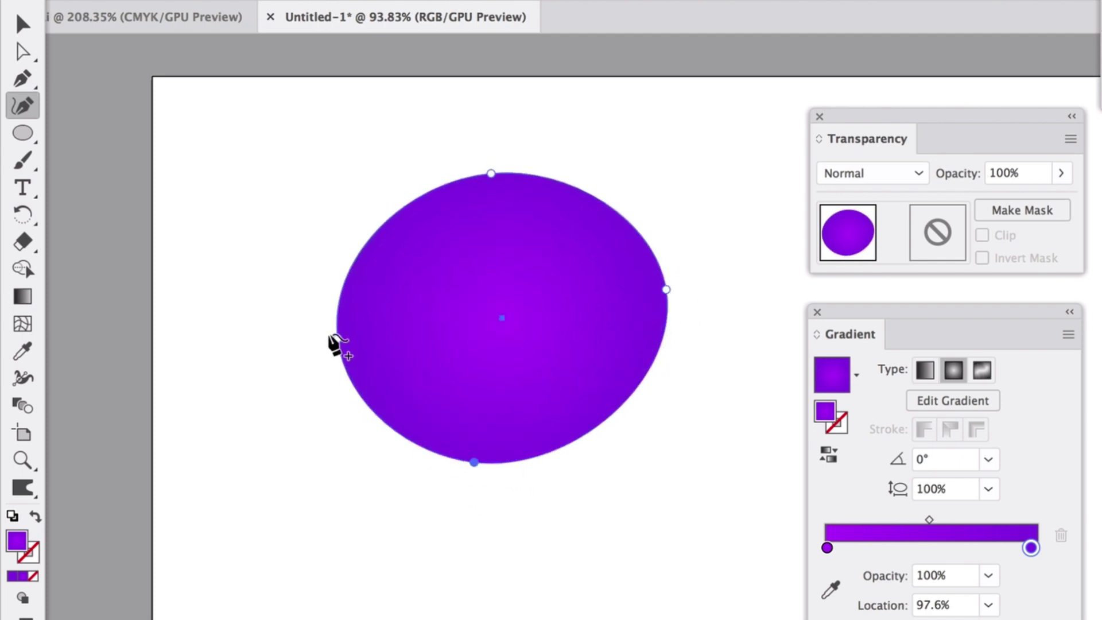
{"action": "left_click_drag", "start_coordinate": [338, 317], "coordinate": [328, 311]}
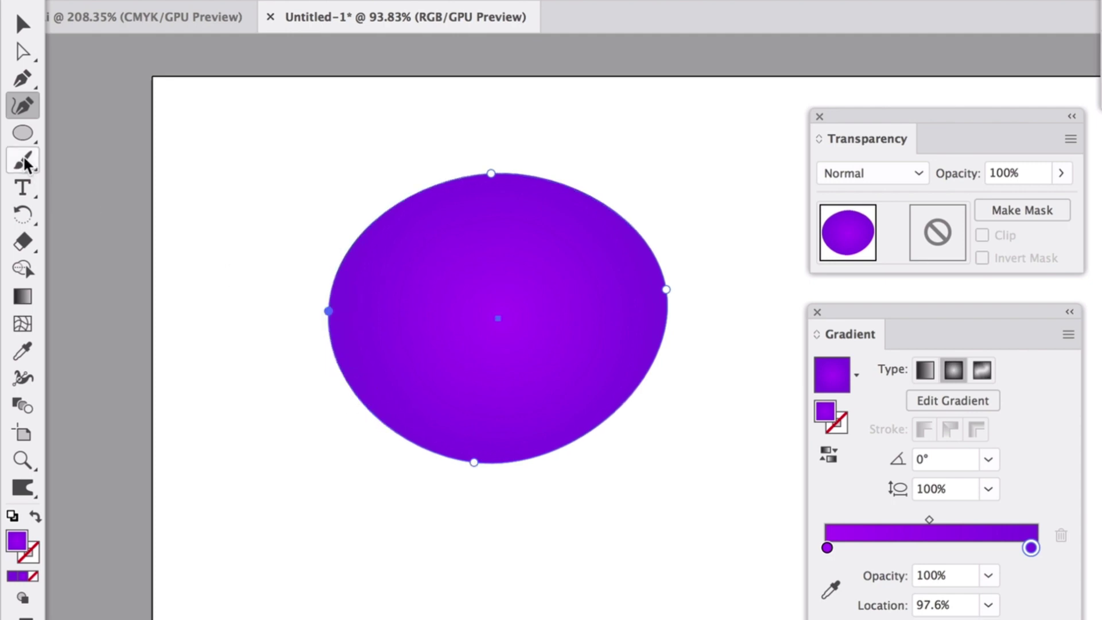
- Add anchor points on the shape's upper-left and lower-right edges with the Add Anchor Point tool
{"action": "left_click_drag", "start_coordinate": [23, 79], "coordinate": [90, 163]}
{"action": "left_click", "coordinate": [372, 223]}
{"action": "left_click", "coordinate": [623, 404]}
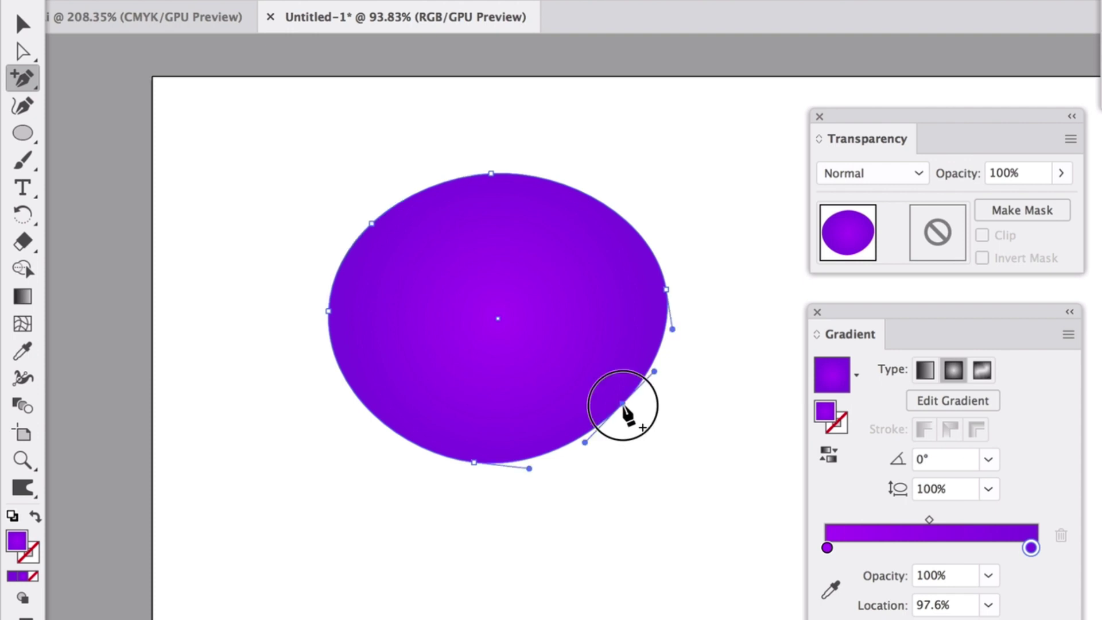
- Reshape the outline into an irregular blob with the Curvature tool, pulling the lower-right point outward and adjusting the other side points
{"action": "left_click", "coordinate": [26, 108]}
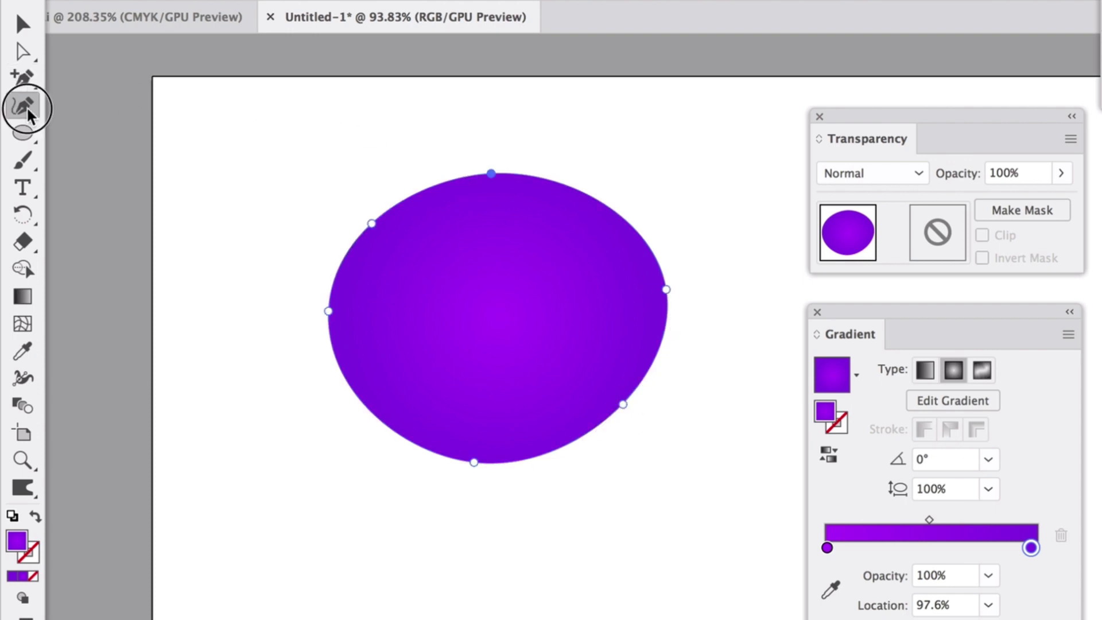
{"action": "mouse_move", "coordinate": [373, 223]}
{"action": "left_mouse_down"}
{"action": "mouse_move", "coordinate": [394, 237]}
{"action": "mouse_move", "coordinate": [352, 201]}
{"action": "mouse_move", "coordinate": [366, 224]}
{"action": "left_mouse_up"}
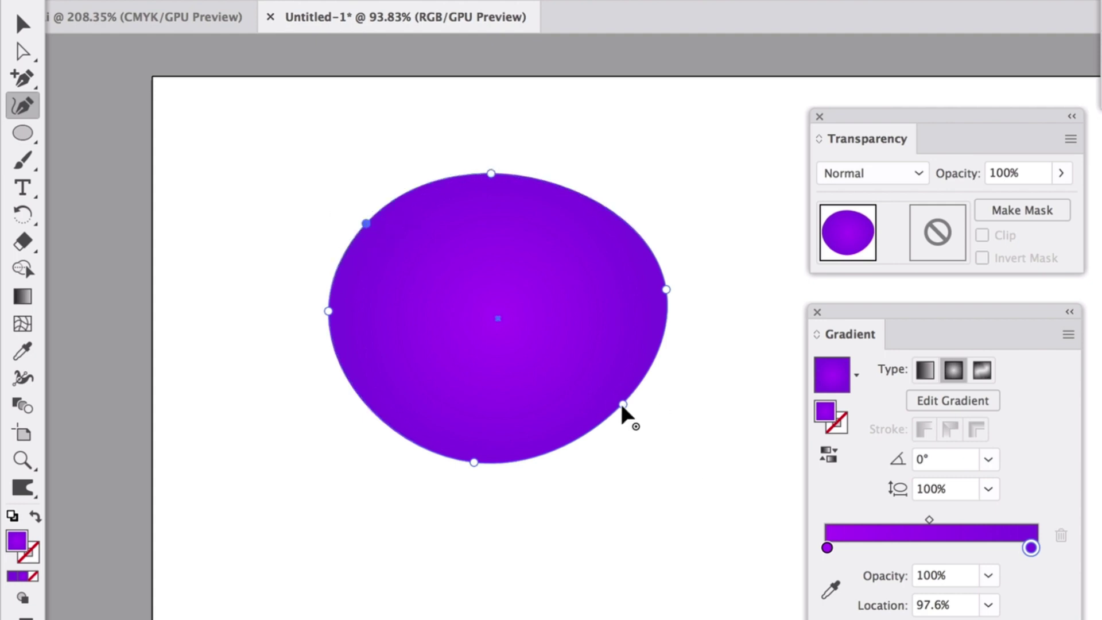
{"action": "left_click_drag", "start_coordinate": [623, 405], "coordinate": [616, 453]}
{"action": "left_click_drag", "start_coordinate": [666, 289], "coordinate": [659, 282]}
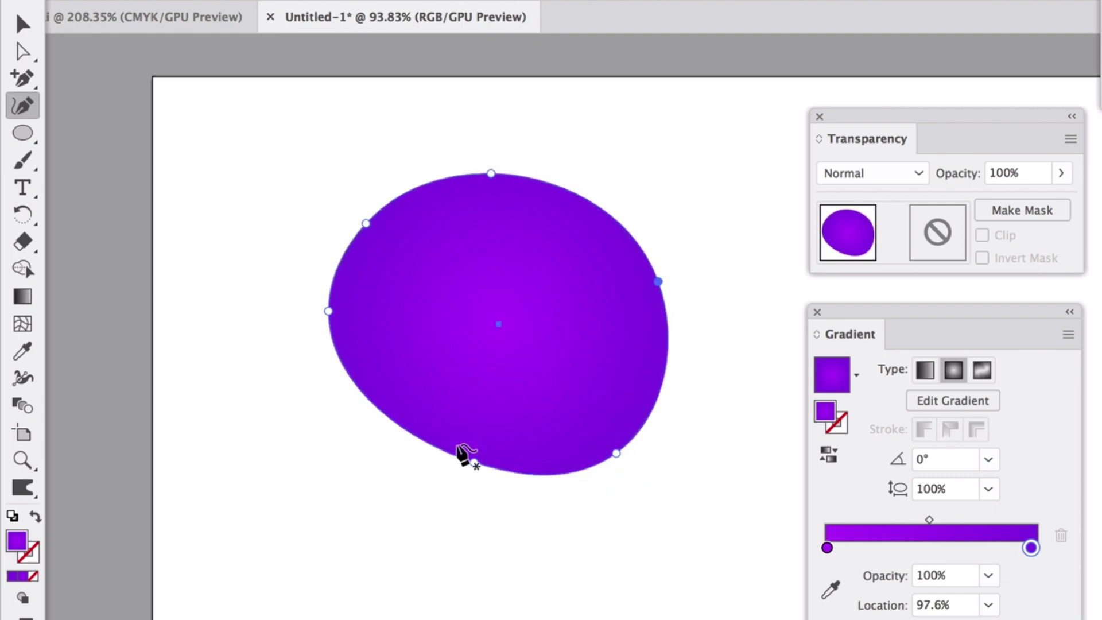
{"action": "mouse_move", "coordinate": [473, 460]}
{"action": "left_mouse_down"}
{"action": "mouse_move", "coordinate": [474, 440]}
{"action": "mouse_move", "coordinate": [467, 468]}
{"action": "left_mouse_up"}
{"action": "mouse_move", "coordinate": [329, 312]}
{"action": "left_mouse_down"}
{"action": "mouse_move", "coordinate": [341, 358]}
{"action": "mouse_move", "coordinate": [332, 321]}
{"action": "left_mouse_up"}
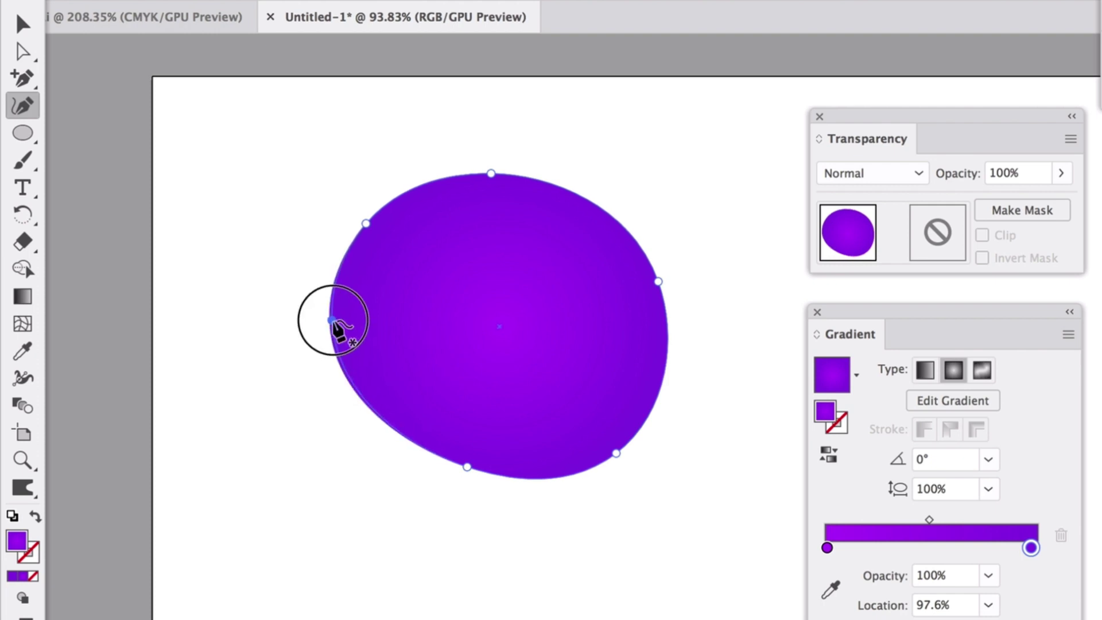
- Move the blob to the artboard's upper-left corner and scale it down to about half its size
{"action": "left_click", "coordinate": [23, 24]}
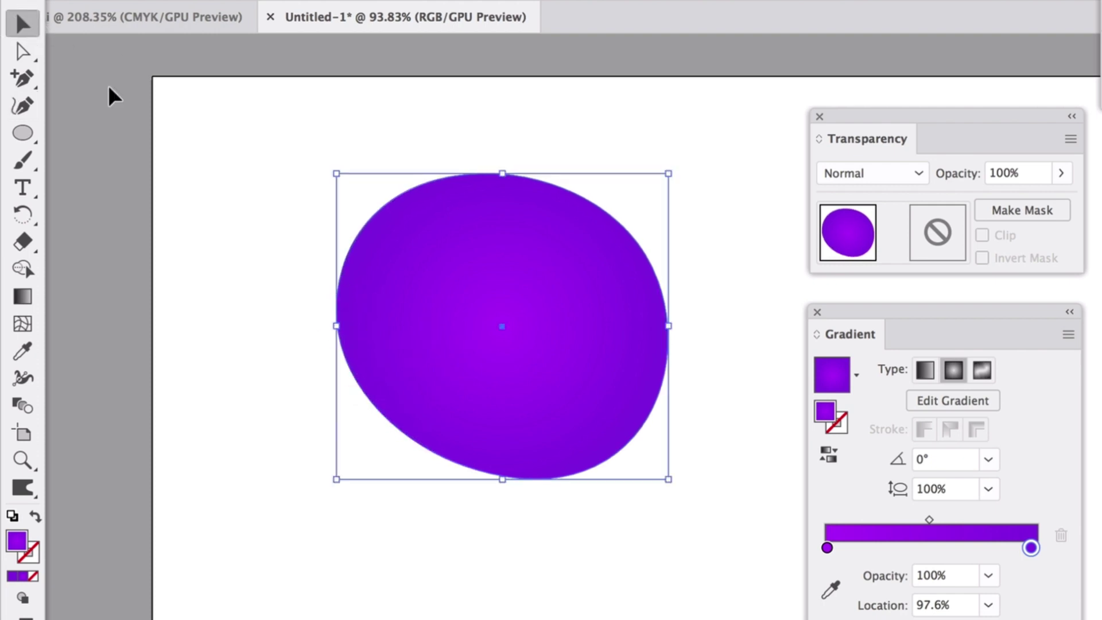
{"action": "left_click_drag", "start_coordinate": [525, 382], "coordinate": [386, 317]}
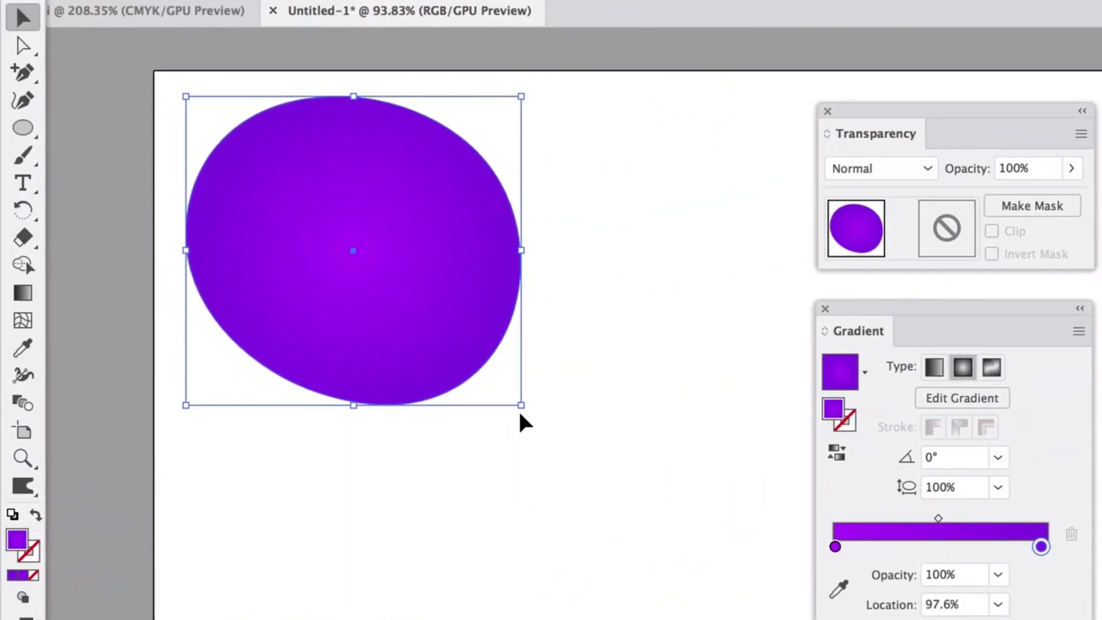
{"action": "left_click_drag", "start_coordinate": [526, 409], "coordinate": [400, 262]}
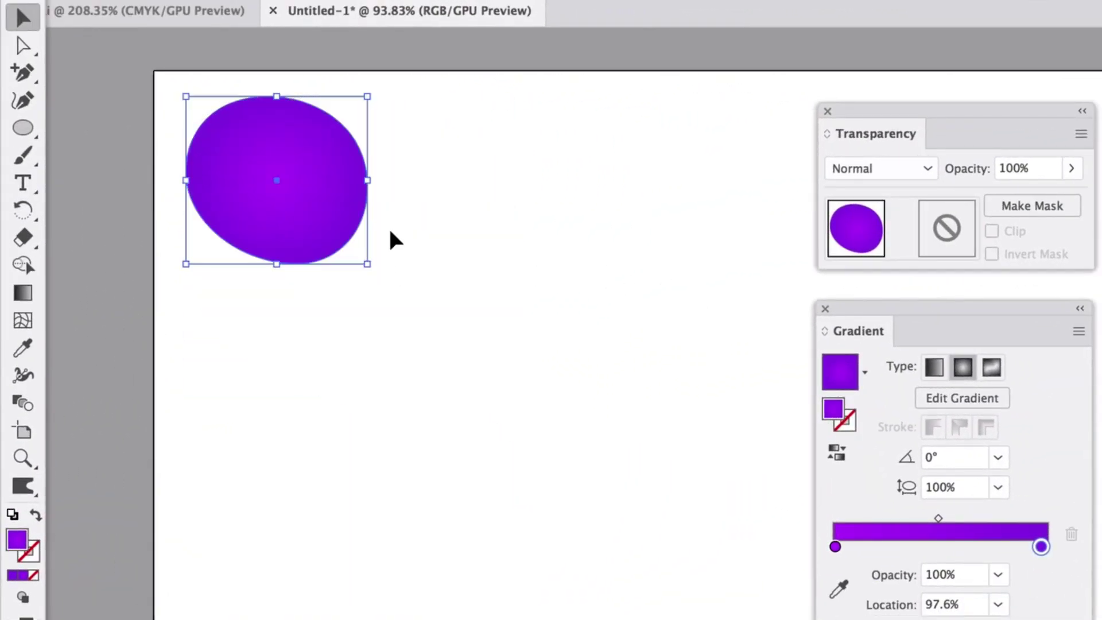
- Paste a copy of the blob, place it below and to the right of the original, and enlarge it
{"action": "key", "text": "ctrl+v"}
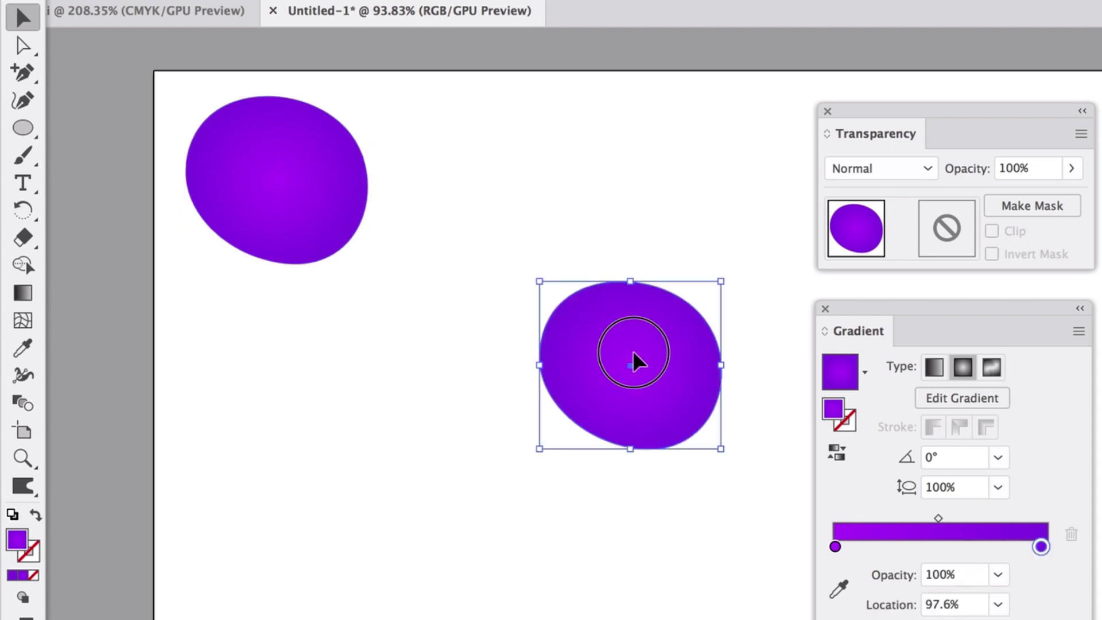
{"action": "left_click_drag", "start_coordinate": [632, 350], "coordinate": [502, 360]}
{"action": "scroll", "coordinate": [468, 375], "scroll_direction": "up", "scroll_amount": 3}
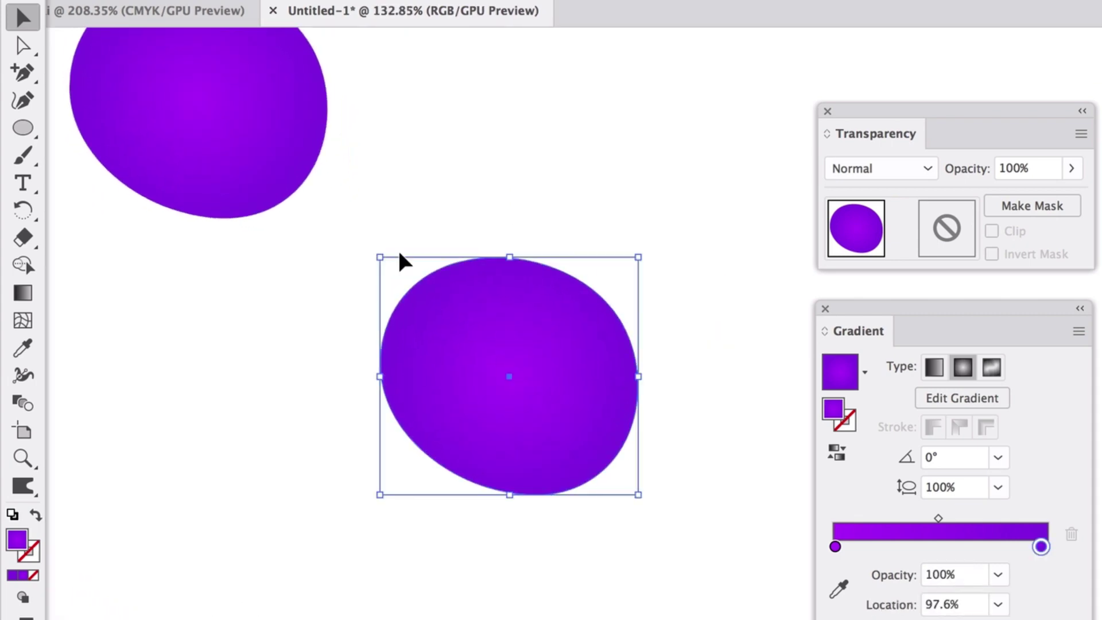
{"action": "left_click_drag", "start_coordinate": [638, 258], "coordinate": [752, 170]}
{"action": "left_click_drag", "start_coordinate": [612, 286], "coordinate": [557, 325]}
- Reshape the copied blob with the Curvature tool, pulling its top point far right and its upper-left and lower points inward
{"action": "left_click", "coordinate": [23, 101]}
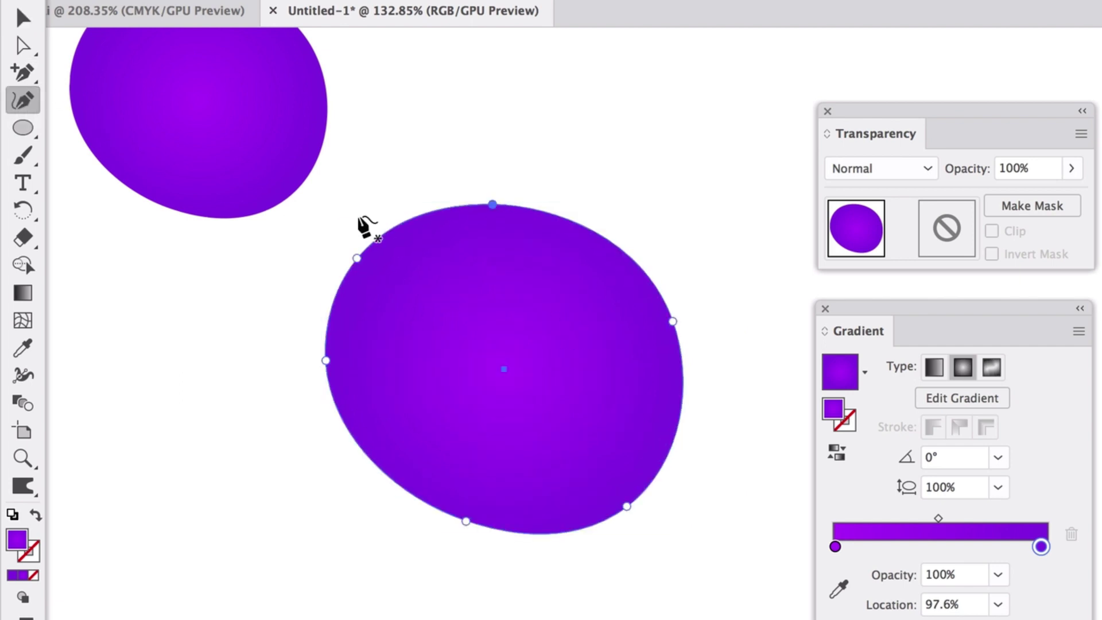
{"action": "left_click_drag", "start_coordinate": [356, 263], "coordinate": [390, 259]}
{"action": "left_click_drag", "start_coordinate": [495, 207], "coordinate": [589, 202]}
{"action": "left_click_drag", "start_coordinate": [673, 321], "coordinate": [664, 328]}
{"action": "left_click_drag", "start_coordinate": [627, 509], "coordinate": [621, 482]}
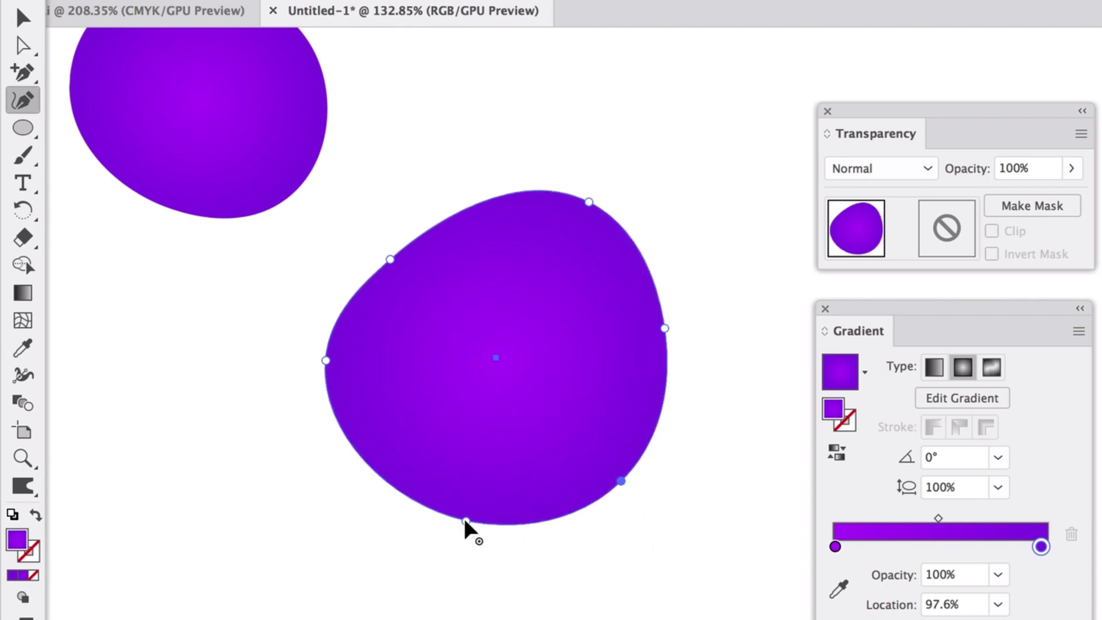
{"action": "left_click_drag", "start_coordinate": [465, 521], "coordinate": [447, 510]}
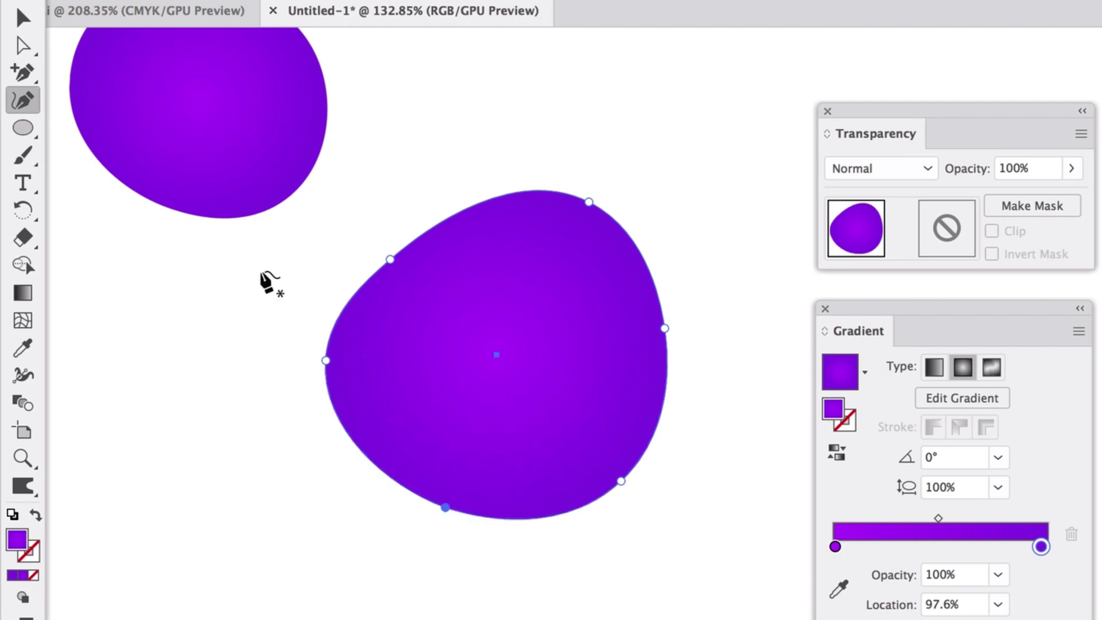
{"action": "left_click", "coordinate": [25, 18]}
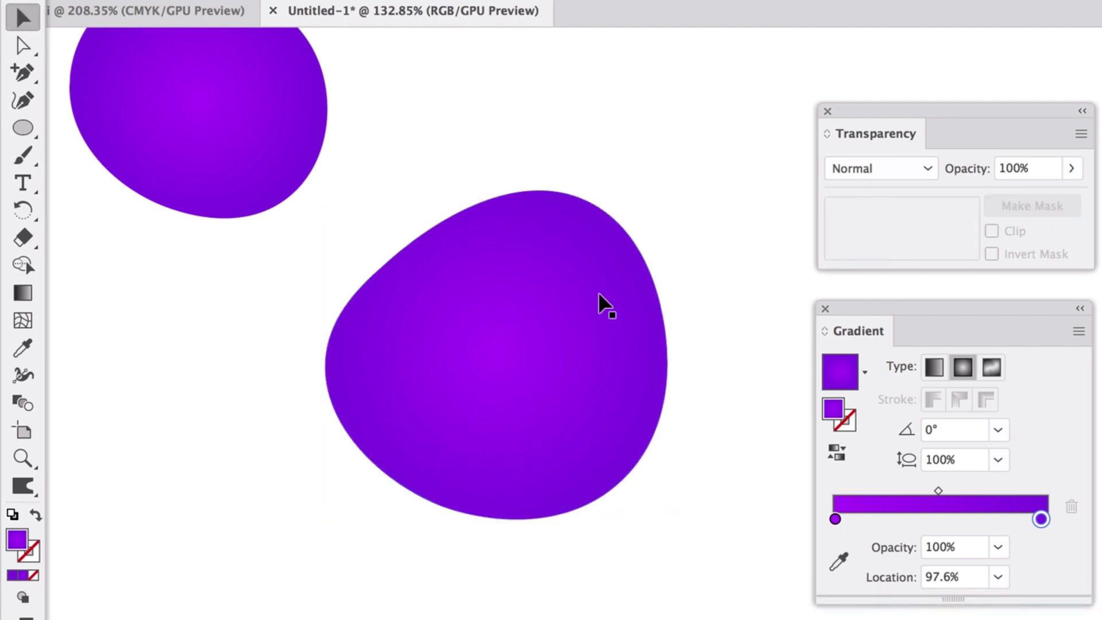
- Enlarge the original upper-left blob slightly and deselect it
{"action": "scroll", "coordinate": [598, 296], "scroll_direction": "up", "scroll_amount": 2}
{"action": "left_click", "coordinate": [287, 185]}
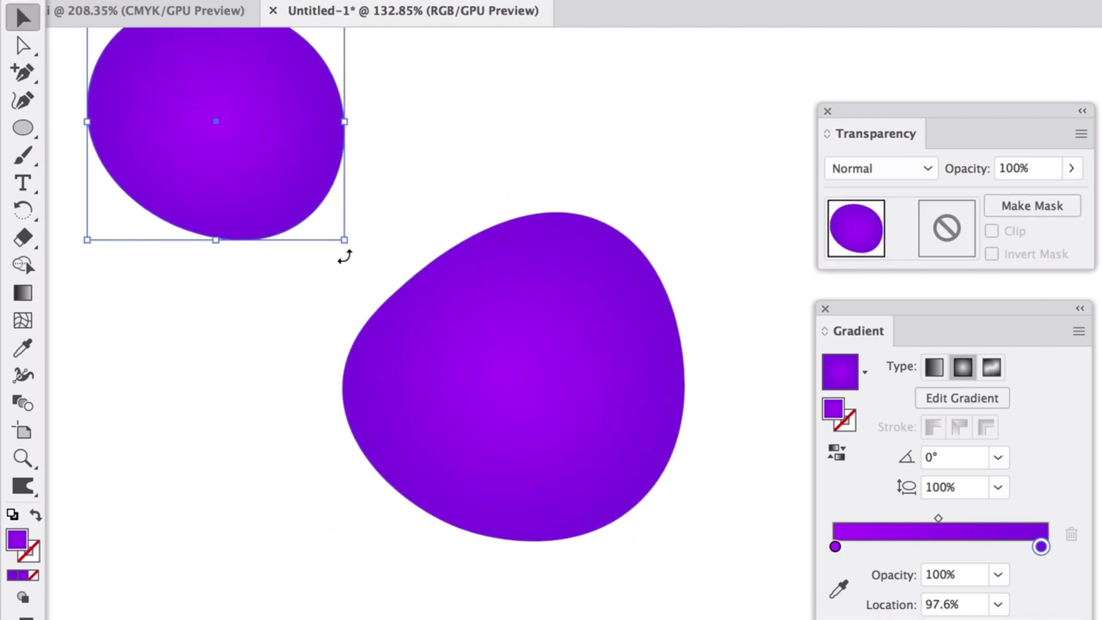
{"action": "left_click_drag", "start_coordinate": [346, 238], "coordinate": [376, 274]}
{"action": "left_click", "coordinate": [524, 116]}
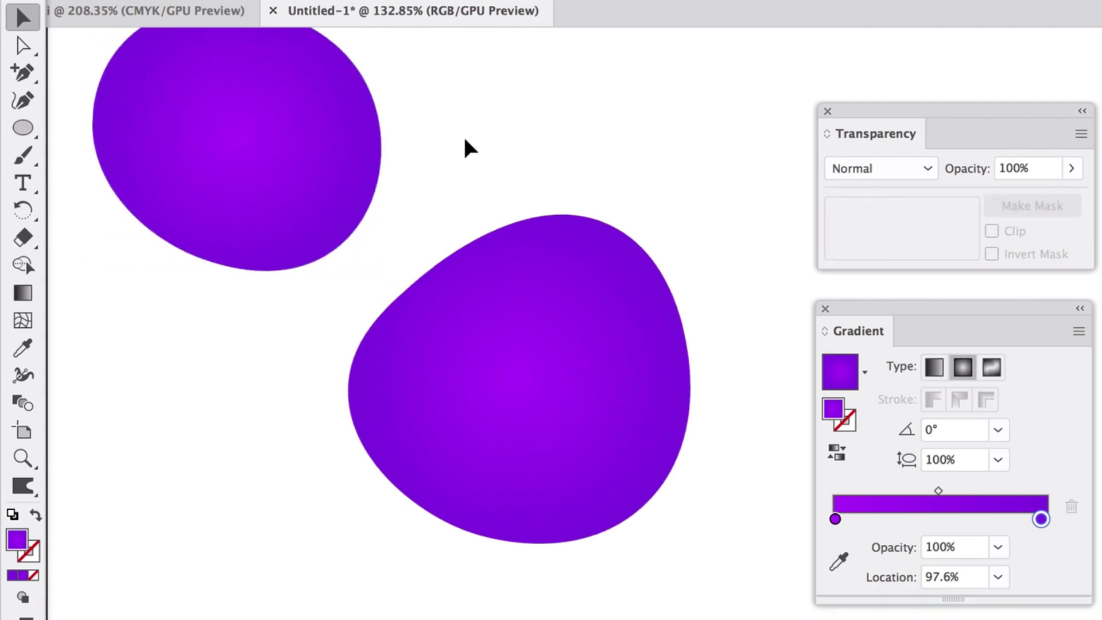
- Enlarge the upper-left purple blob by its lower corner and nudge it slightly up and left
{"action": "scroll", "coordinate": [463, 148], "scroll_direction": "left", "scroll_amount": 3}
{"action": "scroll", "coordinate": [463, 148], "scroll_direction": "up", "scroll_amount": 1}
{"action": "left_click", "coordinate": [411, 261]}
{"action": "left_click_drag", "start_coordinate": [446, 294], "coordinate": [472, 318]}
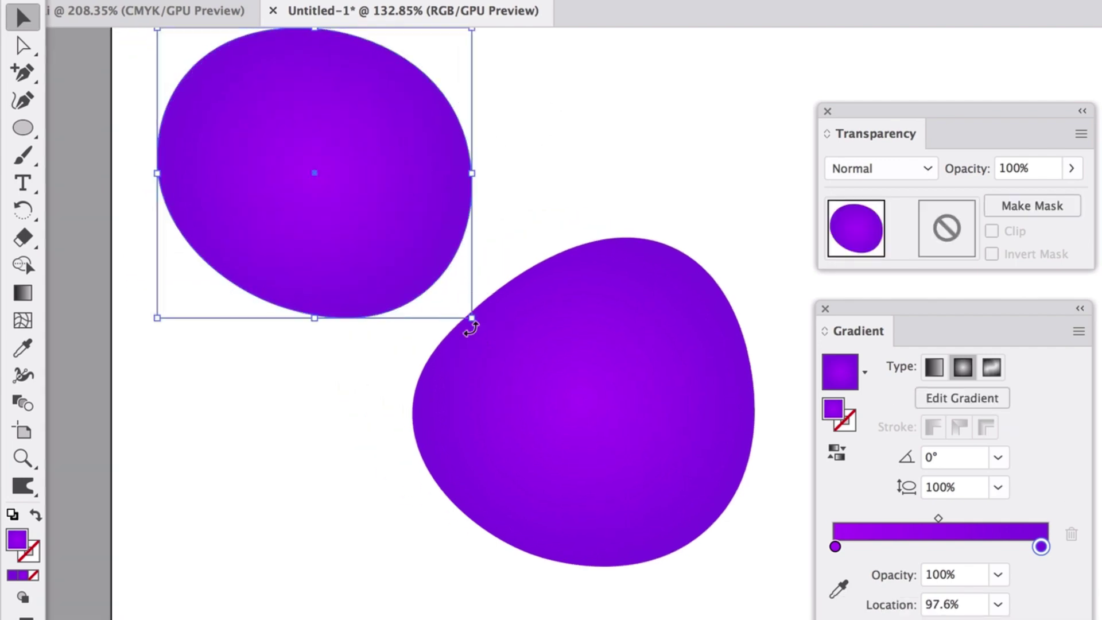
{"action": "left_click_drag", "start_coordinate": [424, 278], "coordinate": [422, 266]}
{"action": "left_click", "coordinate": [473, 276]}
{"action": "left_click", "coordinate": [351, 174]}
{"action": "left_click_drag", "start_coordinate": [351, 174], "coordinate": [324, 127]}
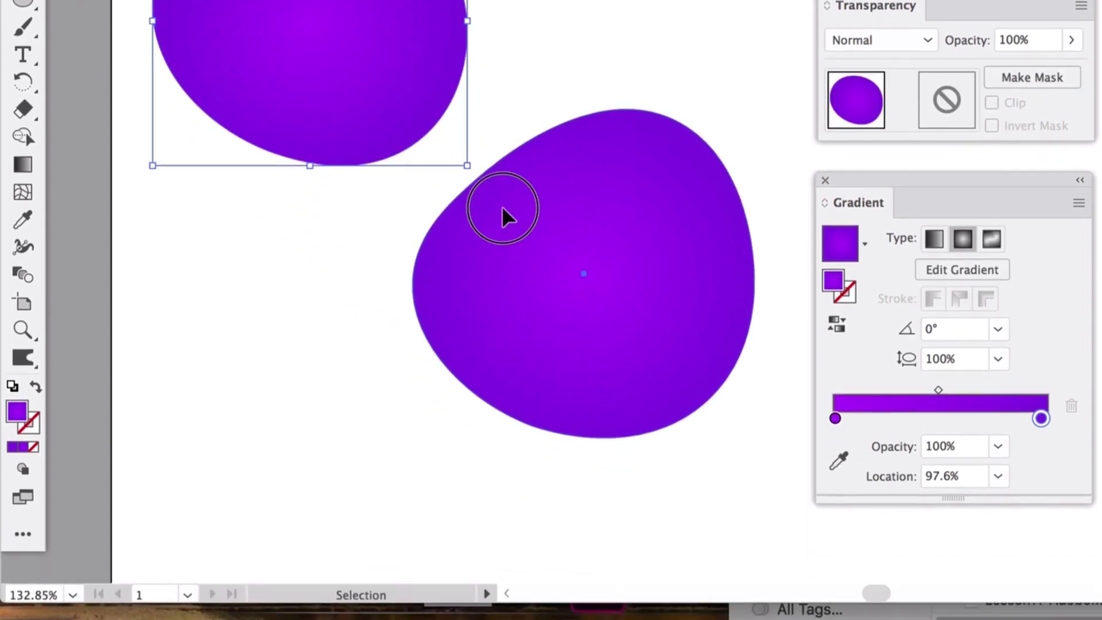
- Recolour the inner gradient stop of the lower-right blob to pink-red with R 242, G 59 and B 96
{"action": "left_click", "coordinate": [562, 351]}
{"action": "double_click", "coordinate": [836, 411]}
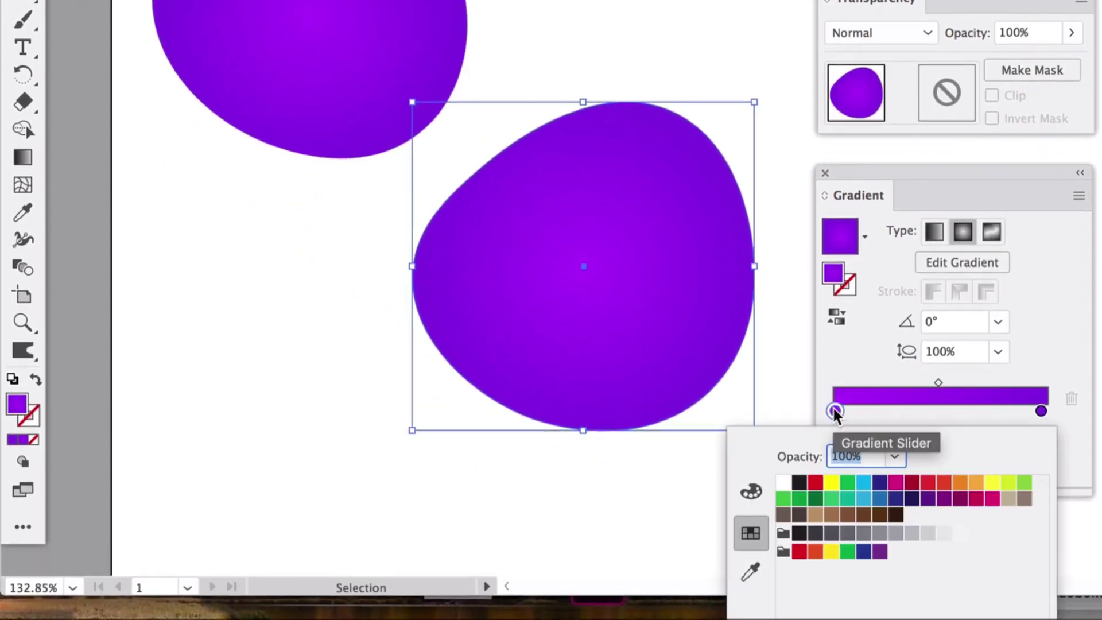
{"action": "double_click", "coordinate": [843, 412]}
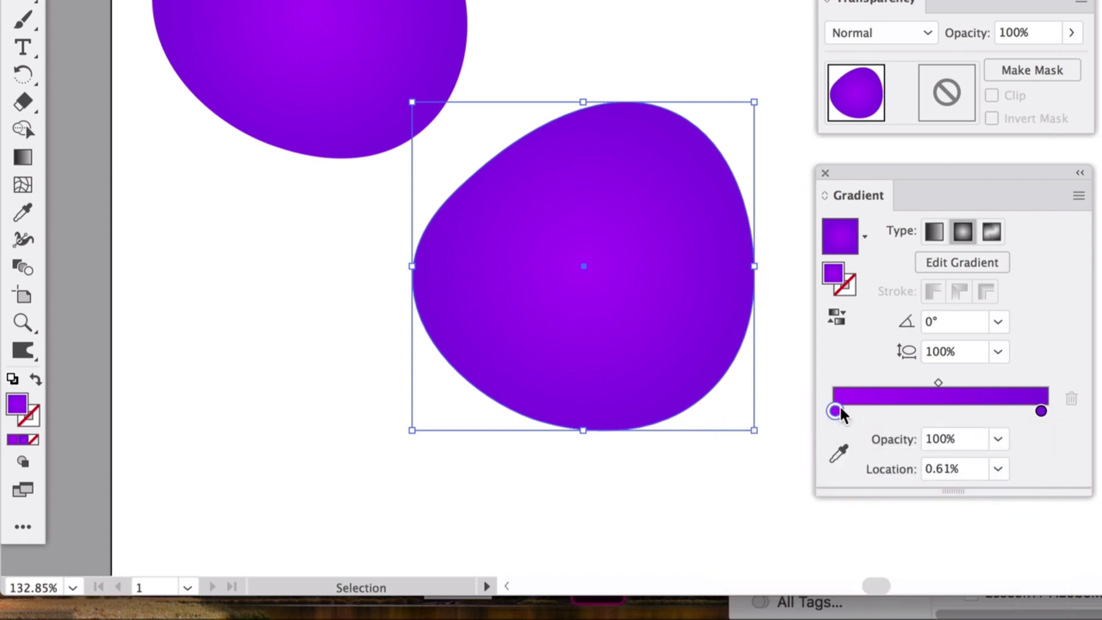
{"action": "left_click_drag", "start_coordinate": [844, 413], "coordinate": [846, 447]}
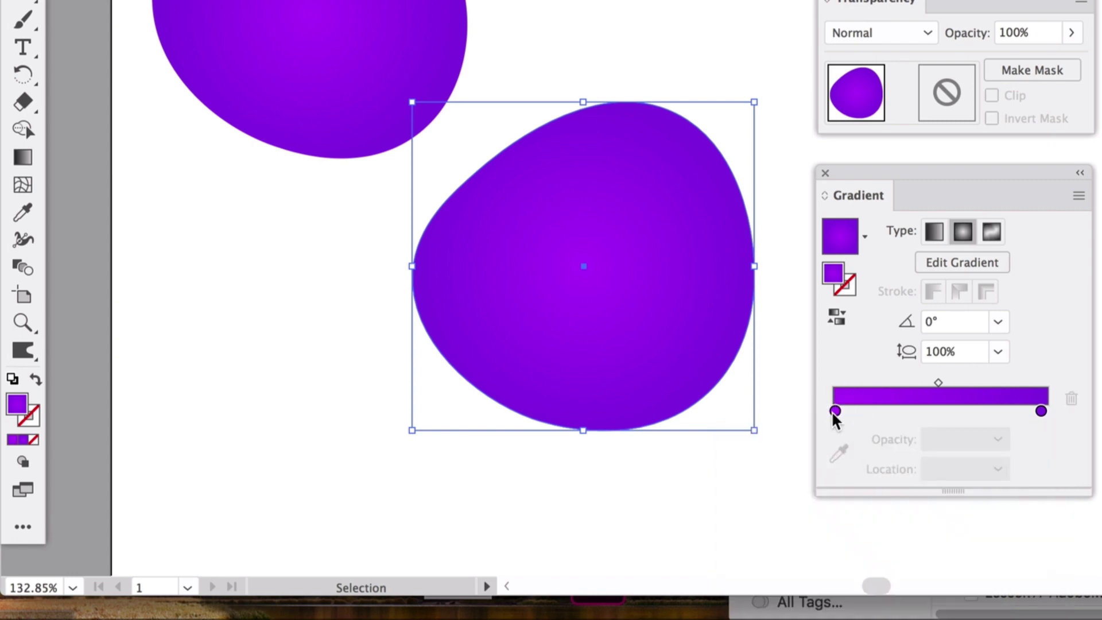
{"action": "left_click", "coordinate": [836, 411]}
{"action": "double_click", "coordinate": [836, 411]}
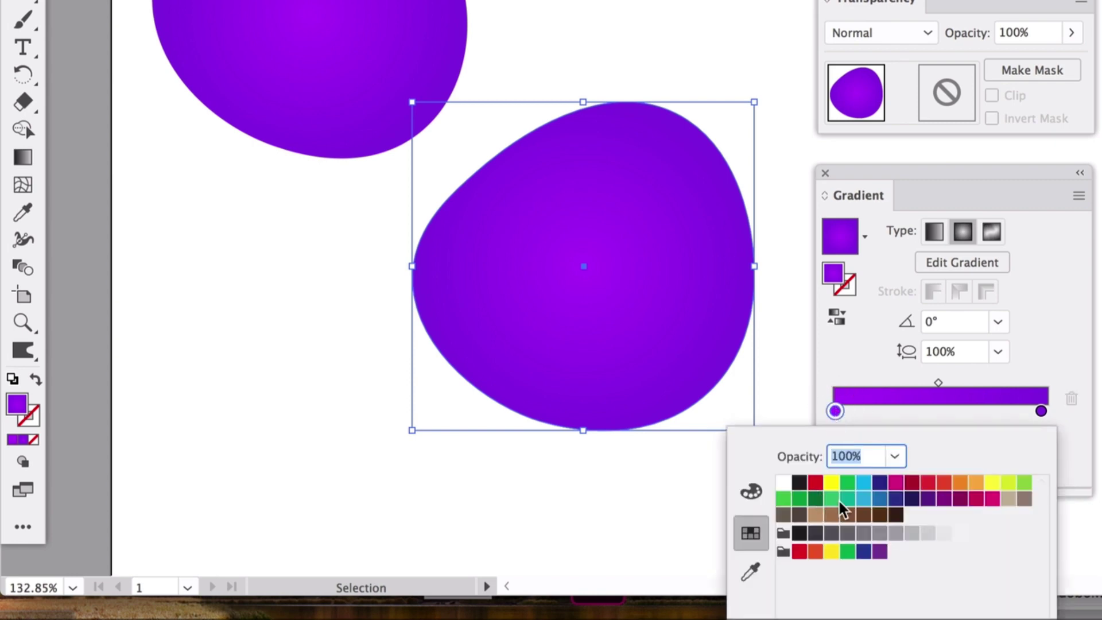
{"action": "left_click", "coordinate": [752, 492]}
{"action": "left_click", "coordinate": [915, 495]}
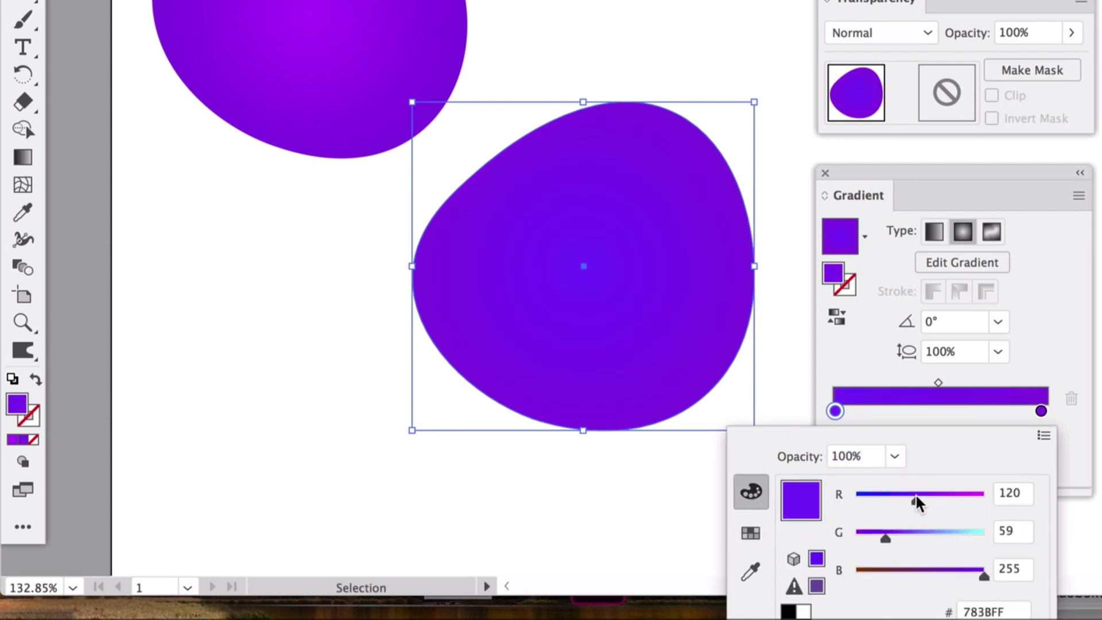
{"action": "left_click", "coordinate": [935, 570]}
{"action": "left_click", "coordinate": [966, 493]}
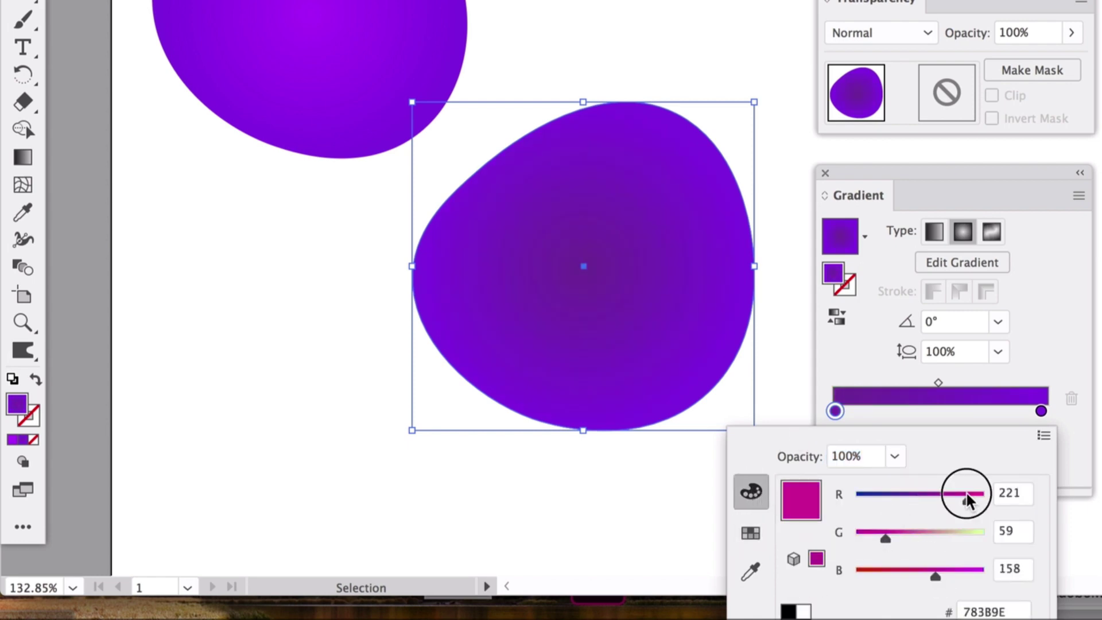
{"action": "left_click", "coordinate": [978, 495]}
{"action": "left_click", "coordinate": [905, 572]}
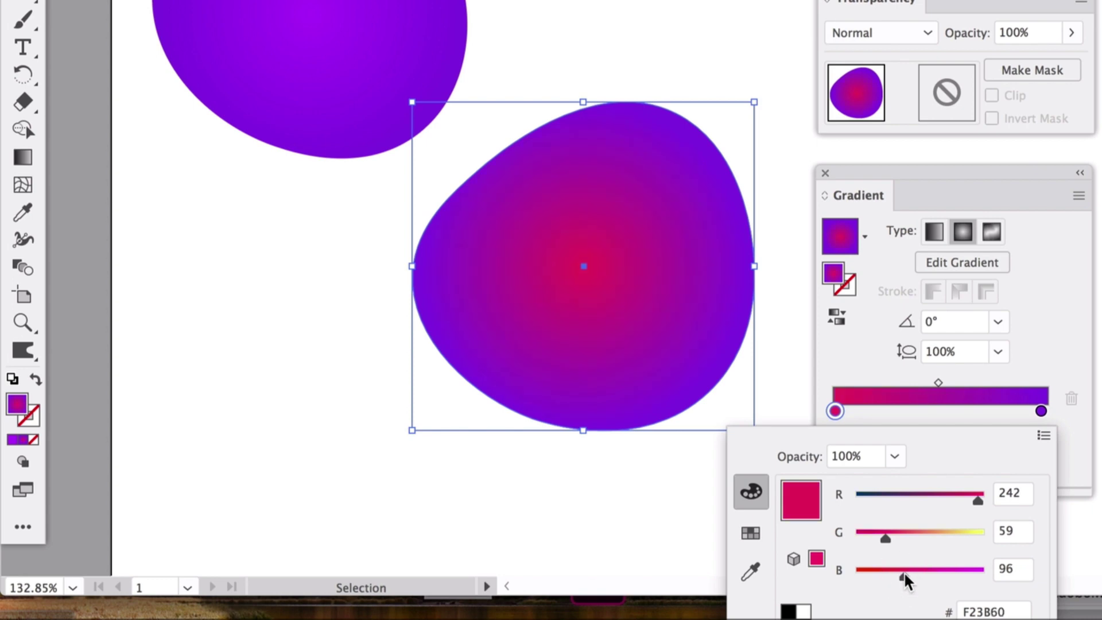
{"action": "left_click", "coordinate": [934, 405]}
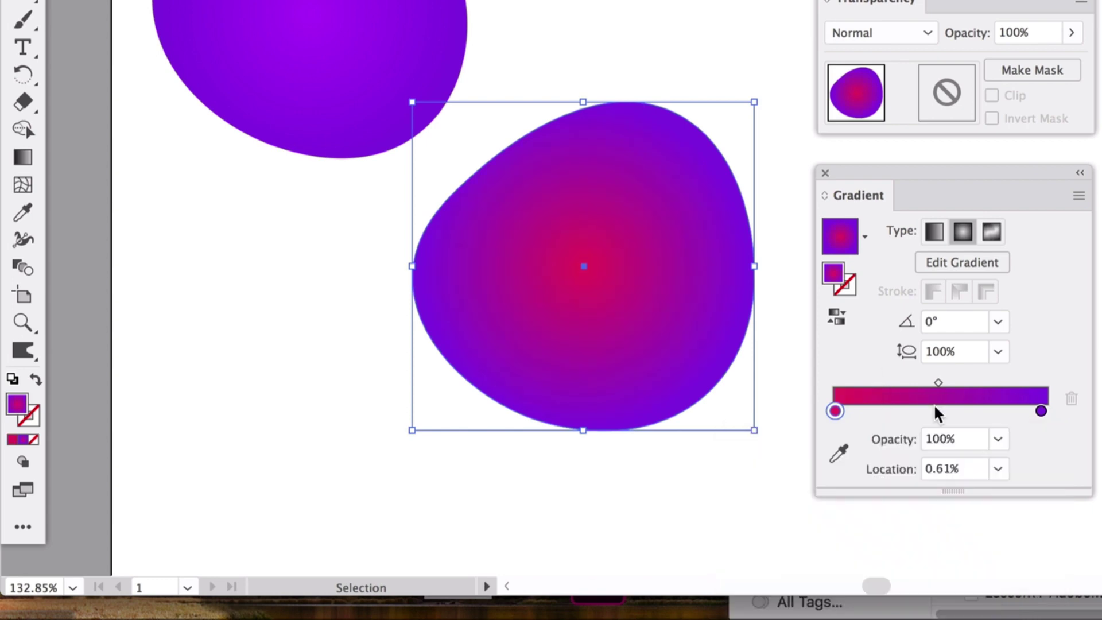
- Duplicate the pink inner stop, remove the purple outer stop, and place the duplicate at 93.21% as the outer stop
{"action": "left_click", "coordinate": [1041, 412]}
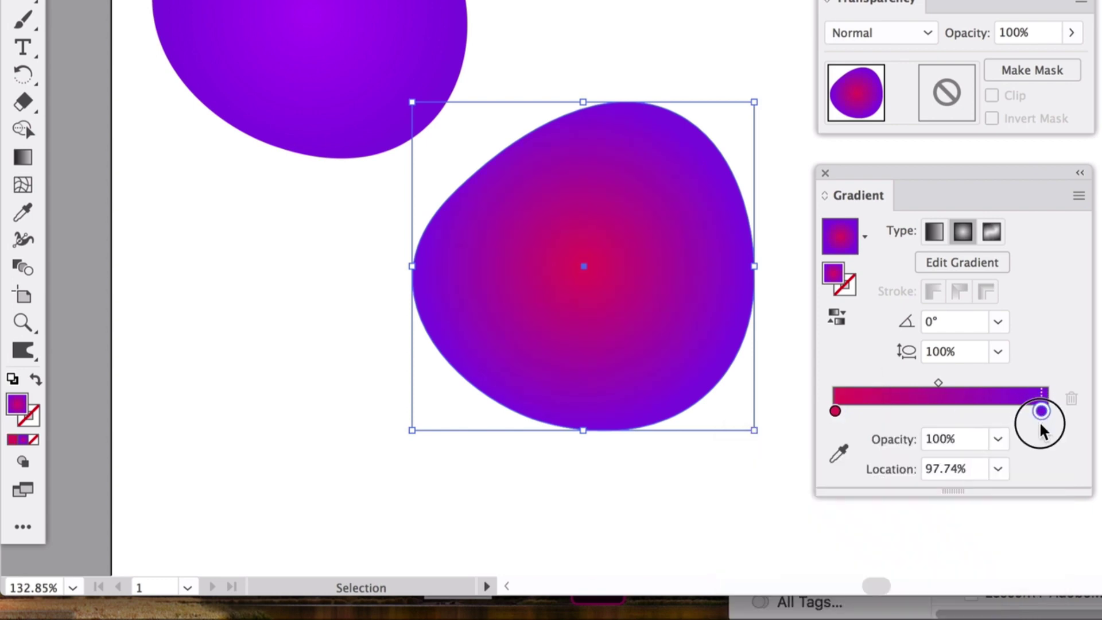
{"action": "left_click", "coordinate": [837, 410]}
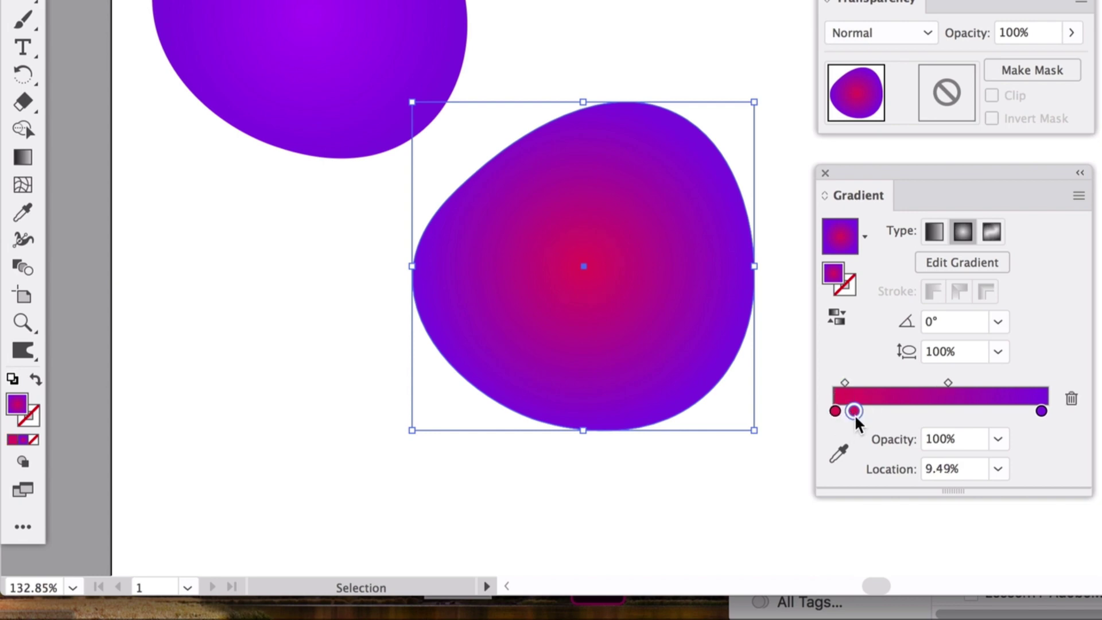
{"action": "left_click_drag", "start_coordinate": [1041, 411], "coordinate": [937, 469]}
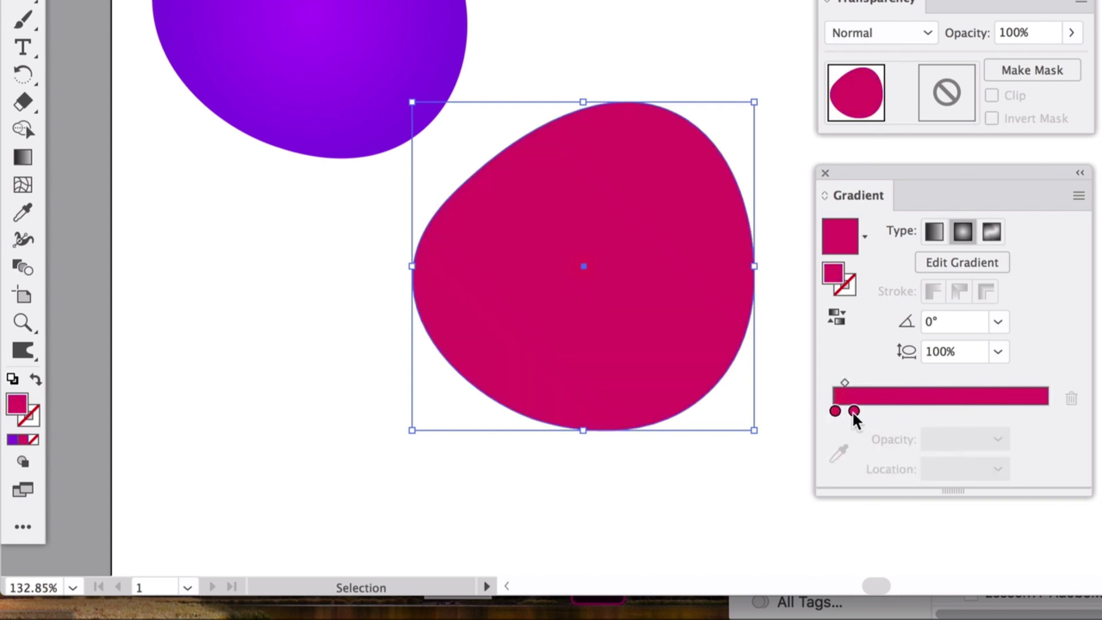
{"action": "left_click_drag", "start_coordinate": [854, 411], "coordinate": [935, 411]}
- Darken the outer gradient stop to a deep red with R 178, G 46 and B 35
{"action": "double_click", "coordinate": [1032, 412]}
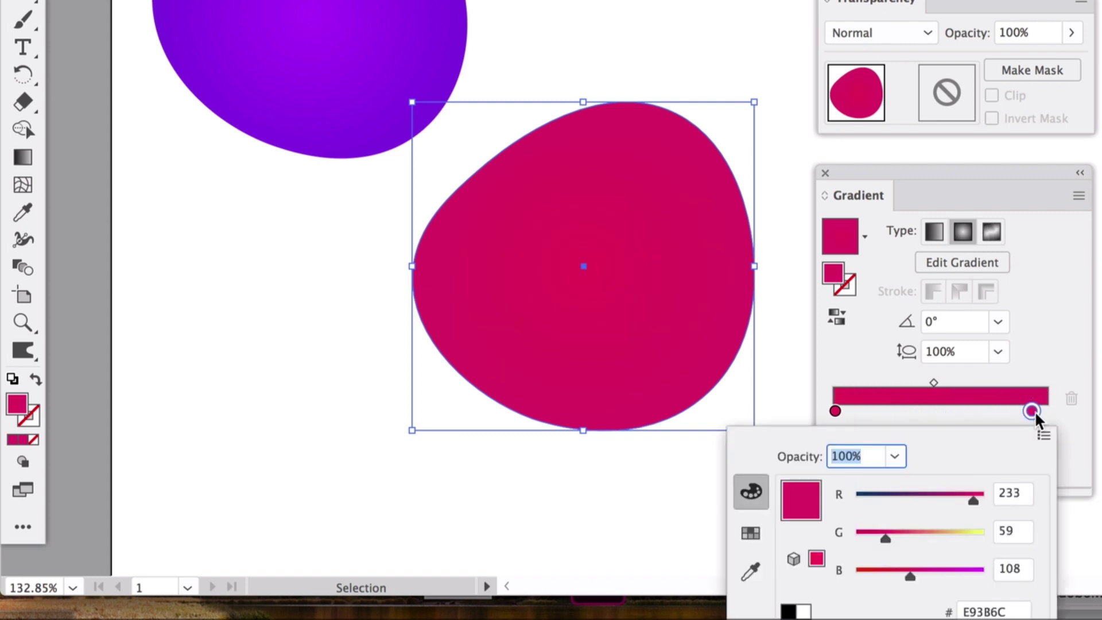
{"action": "left_click_drag", "start_coordinate": [962, 498], "coordinate": [958, 498]}
{"action": "left_click_drag", "start_coordinate": [872, 540], "coordinate": [869, 538]}
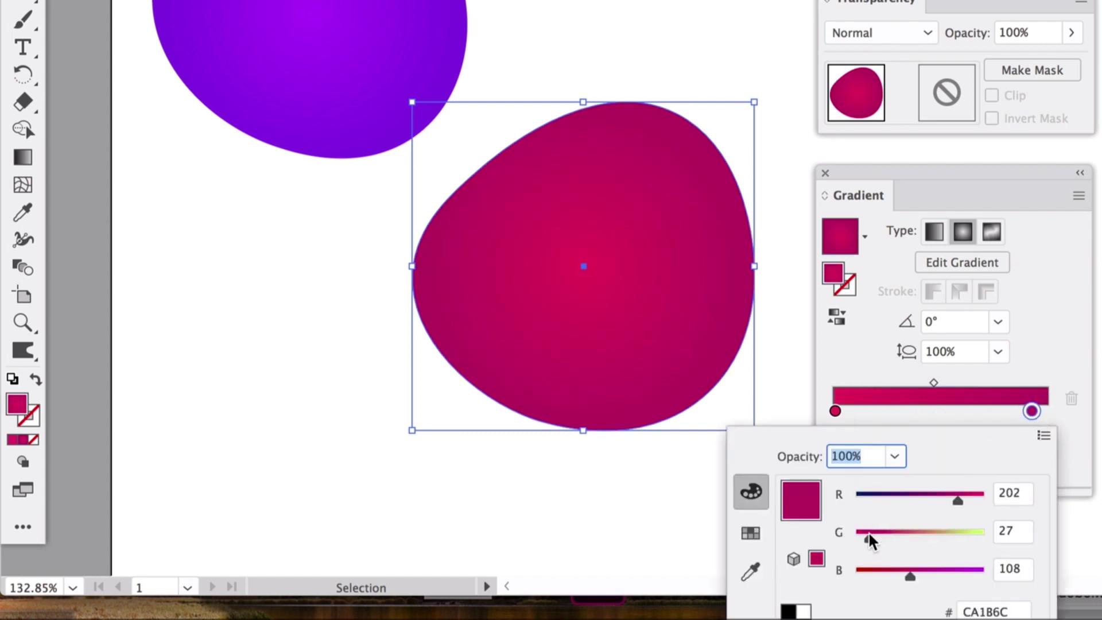
{"action": "left_click_drag", "start_coordinate": [910, 574], "coordinate": [874, 574]}
{"action": "left_click", "coordinate": [858, 538]}
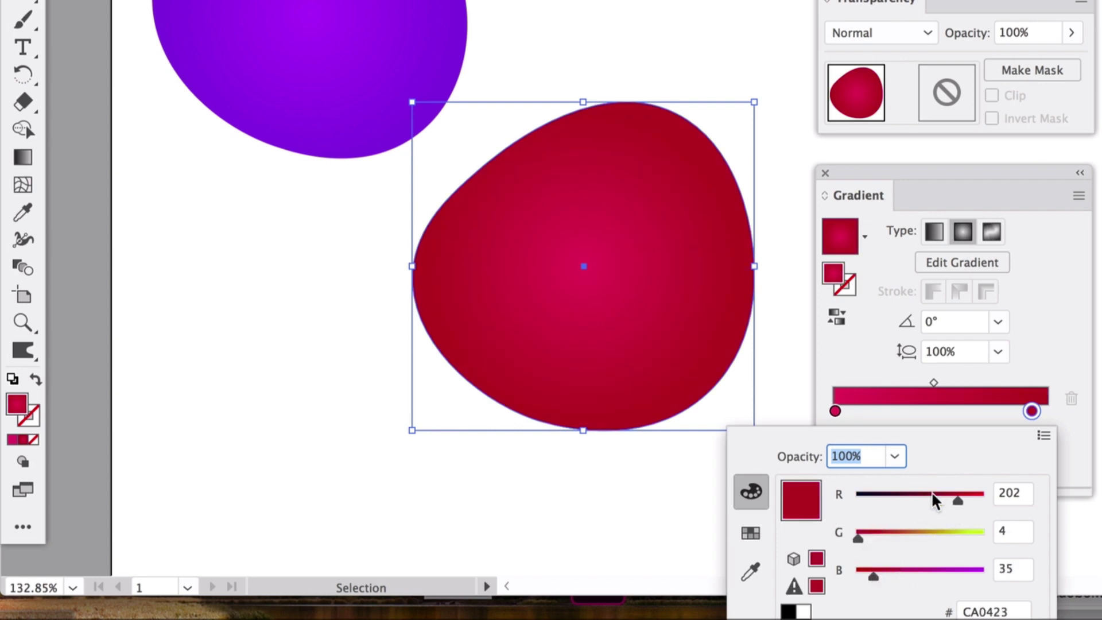
{"action": "left_click", "coordinate": [932, 495]}
{"action": "left_click", "coordinate": [944, 495]}
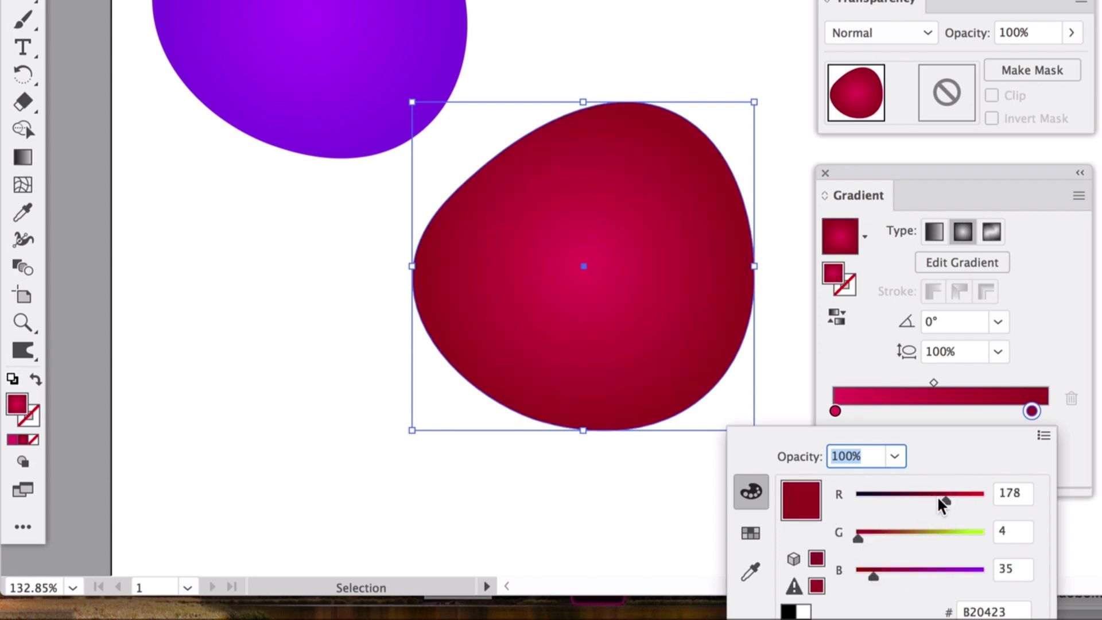
{"action": "left_click", "coordinate": [879, 531]}
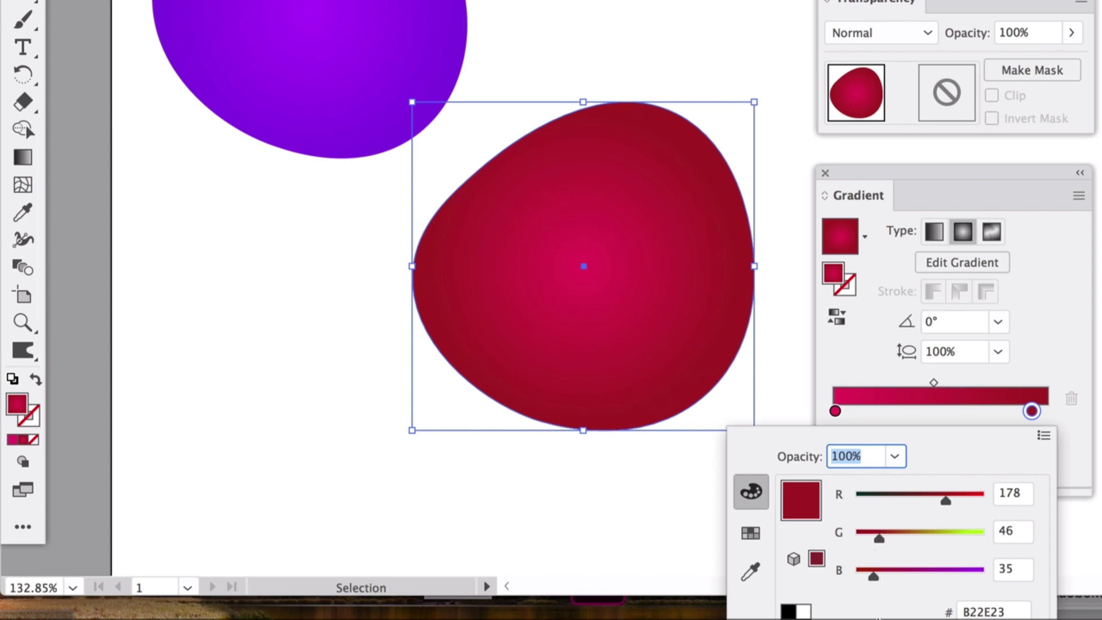
- Move the Gradient panel higher on screen and recolour the inner gradient stop to orange from the colour spectrum
{"action": "left_click", "coordinate": [907, 177]}
{"action": "left_click_drag", "start_coordinate": [873, 181], "coordinate": [903, 53]}
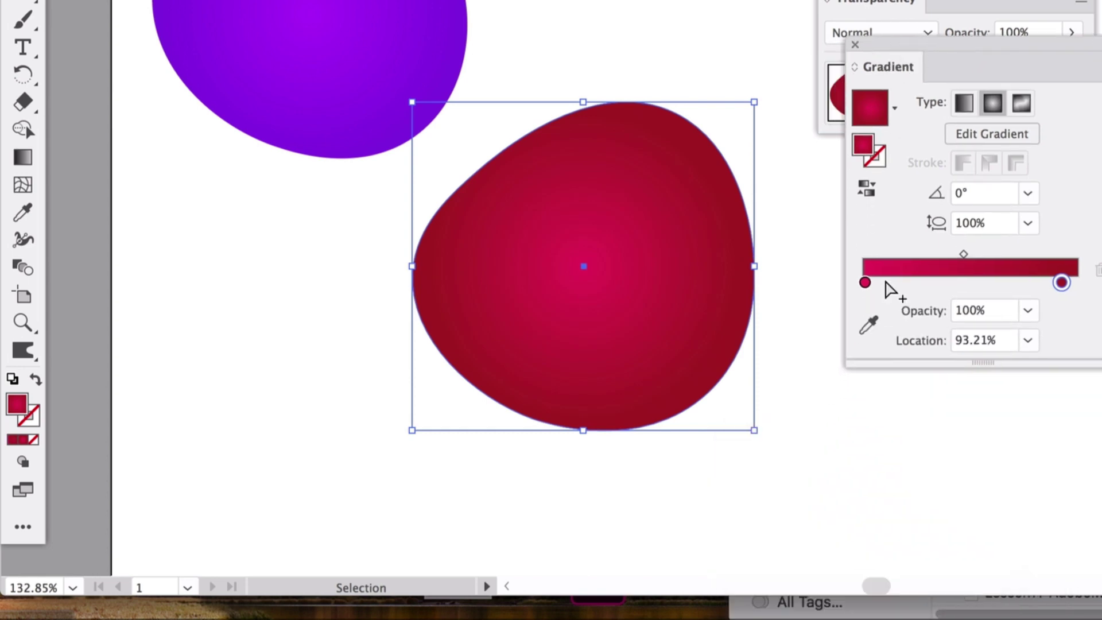
{"action": "double_click", "coordinate": [864, 282]}
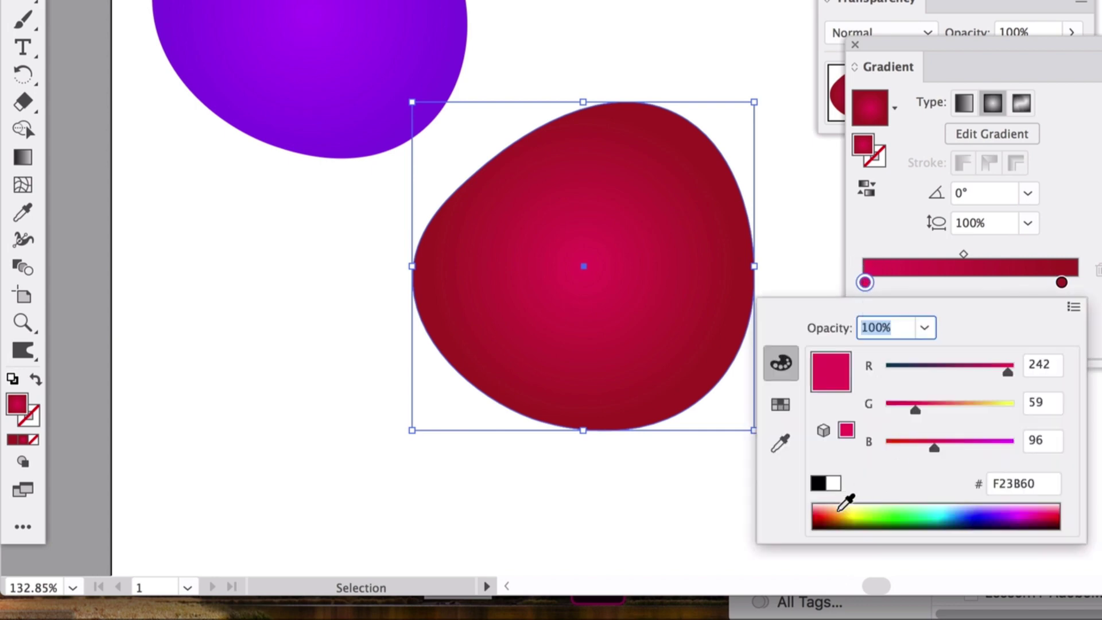
{"action": "left_click", "coordinate": [845, 508]}
{"action": "left_click", "coordinate": [1070, 267]}
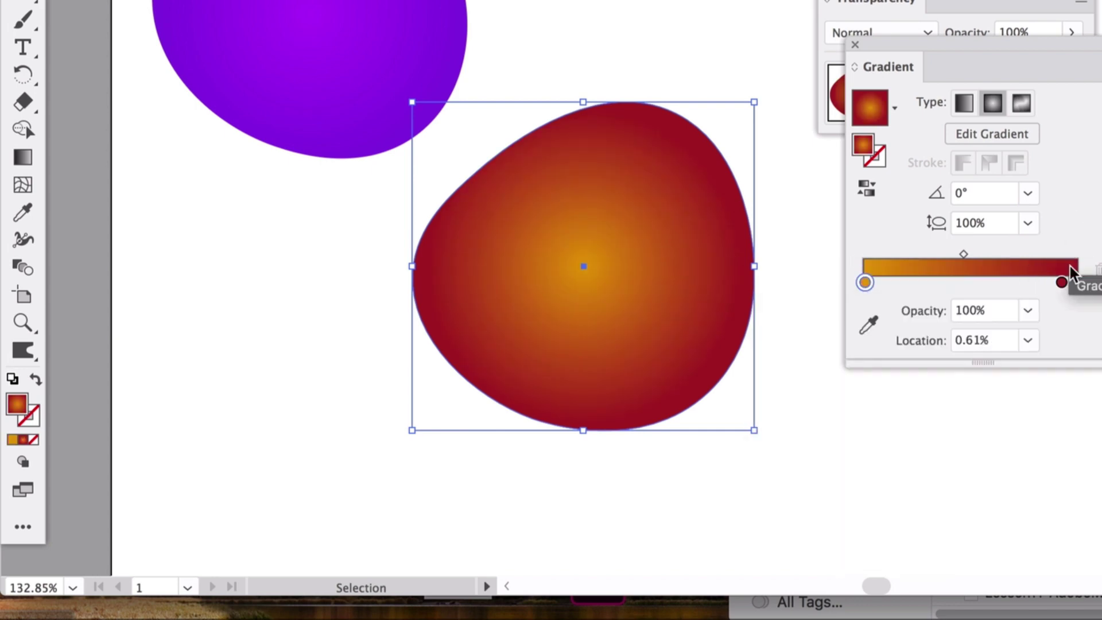
- Try light yellow on the outer gradient stop, settling on a deep red picked from the colour spectrum
{"action": "double_click", "coordinate": [1062, 282]}
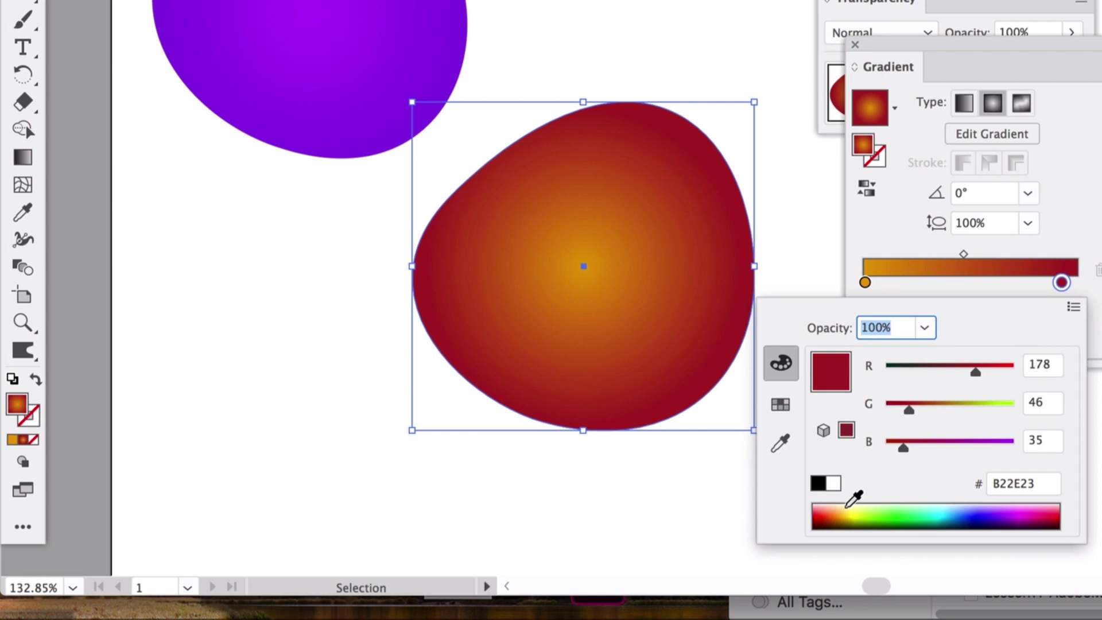
{"action": "left_click", "coordinate": [845, 512]}
{"action": "left_click", "coordinate": [847, 504]}
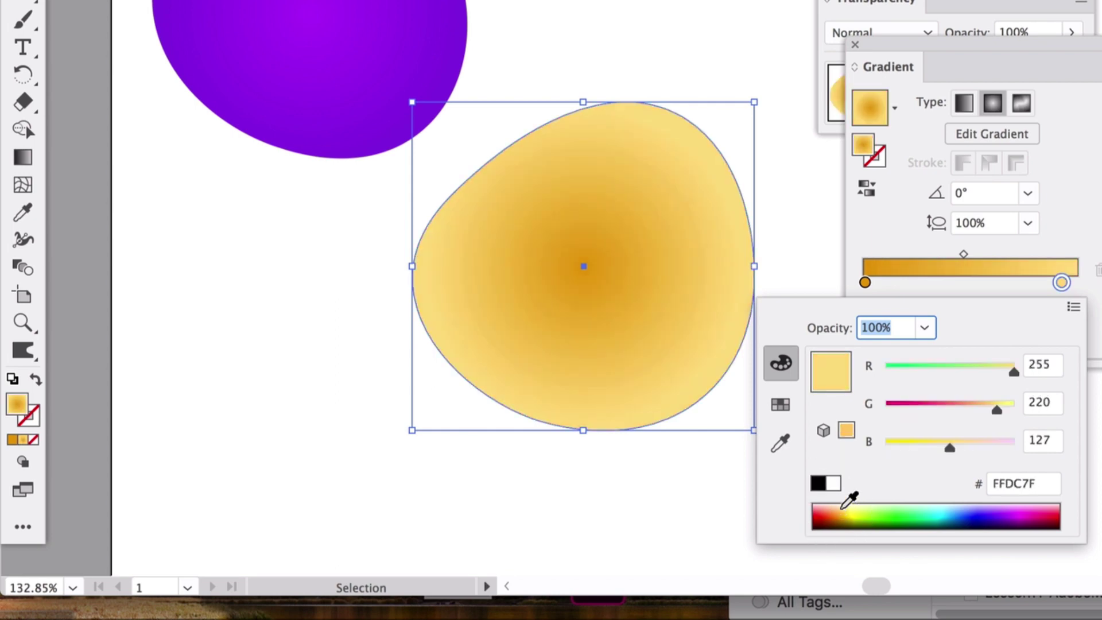
{"action": "left_click", "coordinate": [836, 517]}
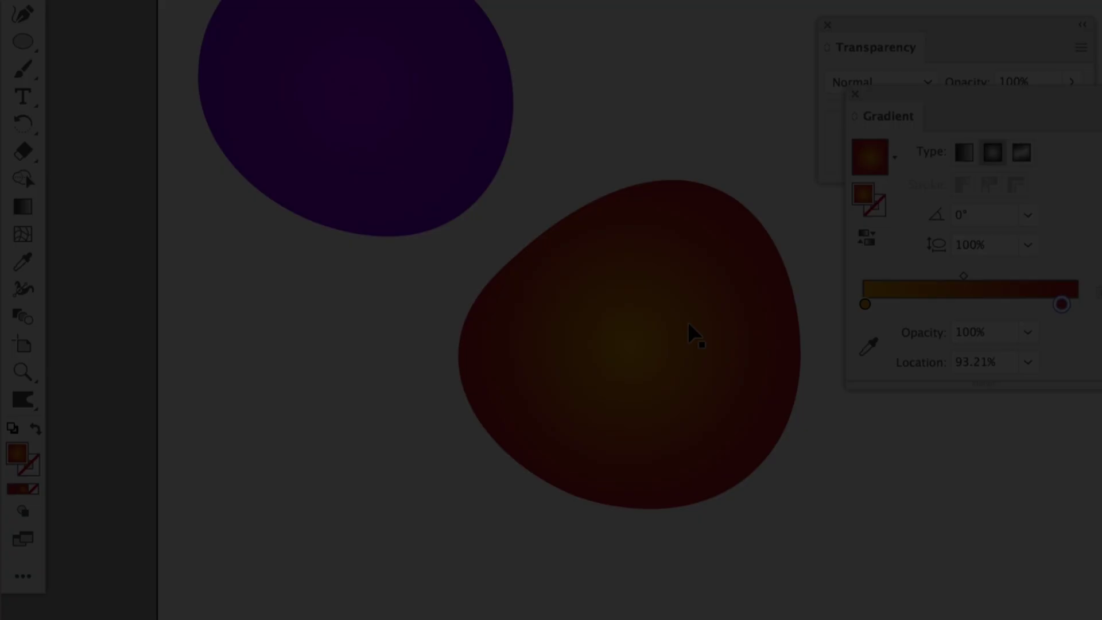
- Move the orange-red blob beside the purple one, then paste a copy and place it below them
{"action": "left_click_drag", "start_coordinate": [689, 330], "coordinate": [740, 128]}
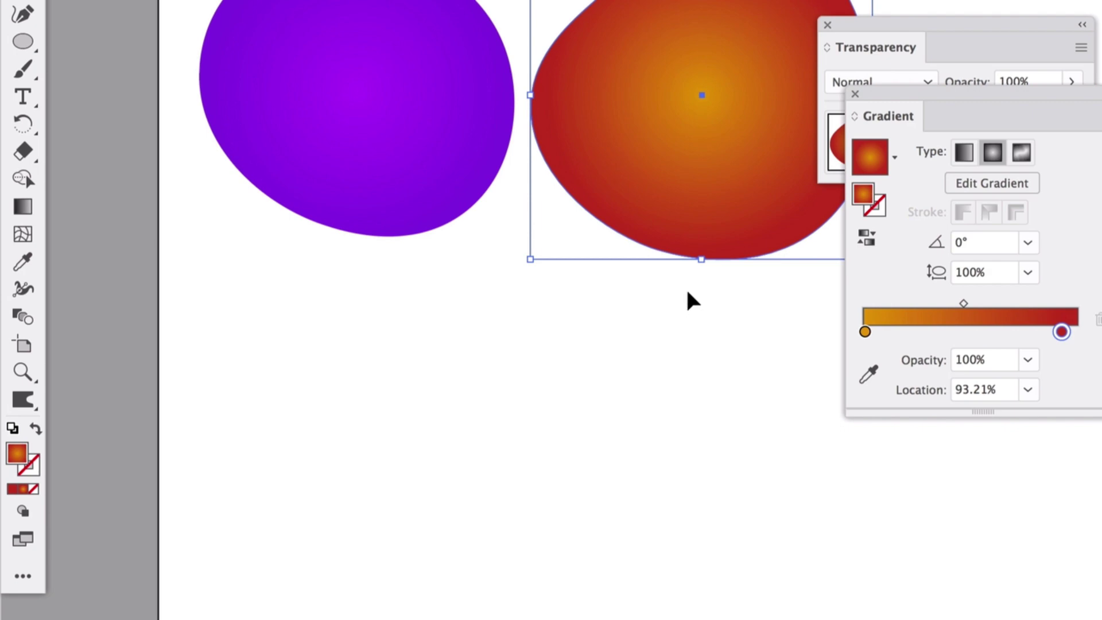
{"action": "key", "text": "super+v"}
{"action": "left_click_drag", "start_coordinate": [615, 300], "coordinate": [520, 426]}
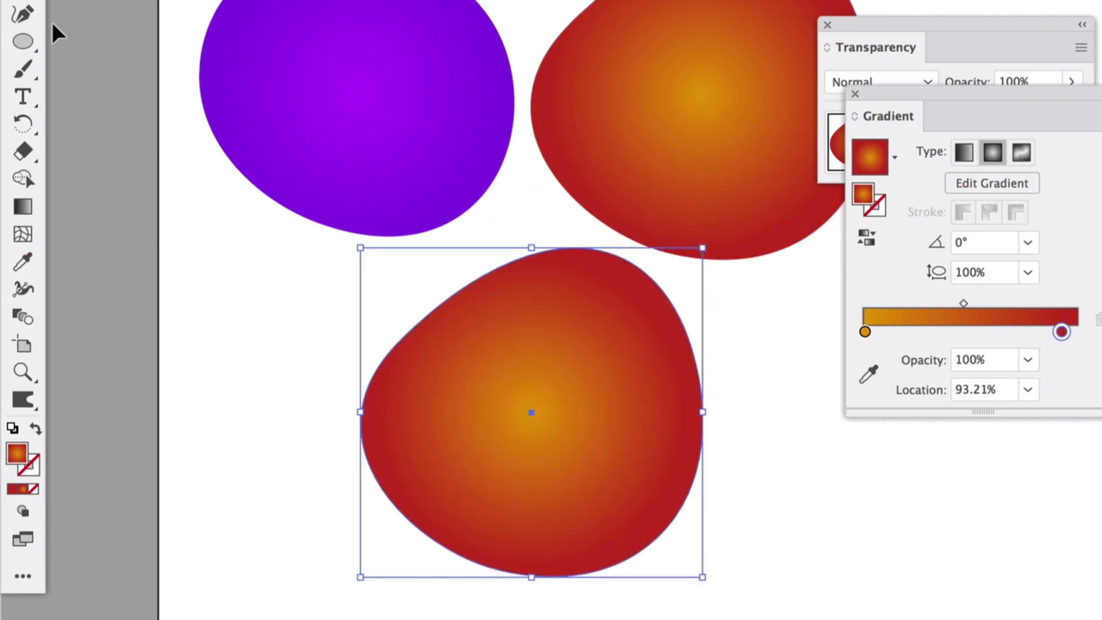
- Reshape the copied blob with the Curvature tool, pulling its upper-left point outward and its leftmost point inward
{"action": "left_click", "coordinate": [23, 13]}
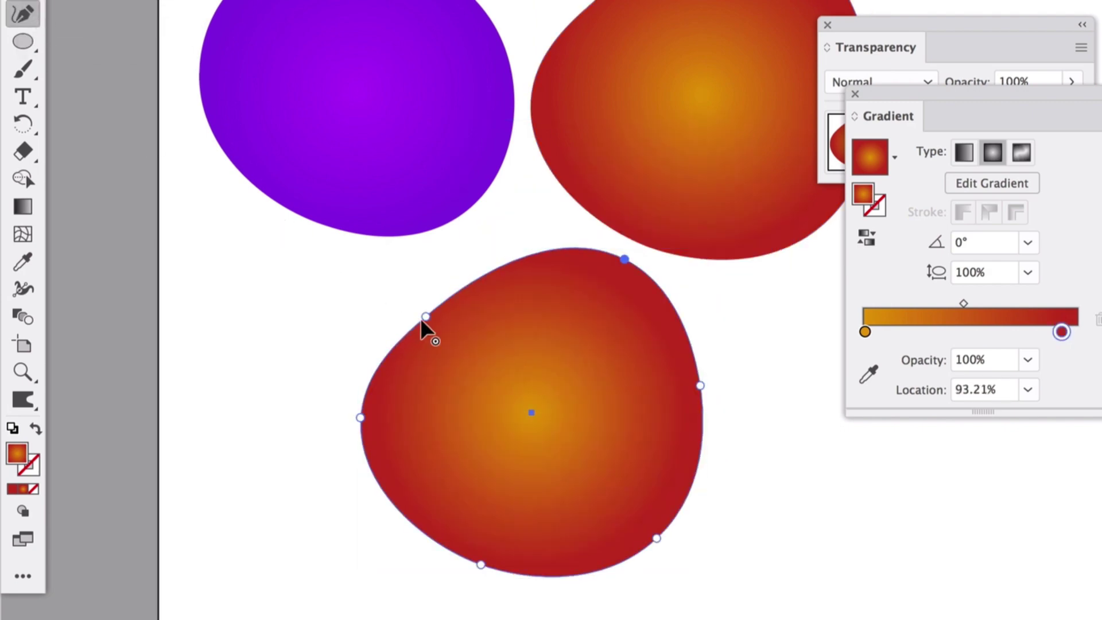
{"action": "left_click_drag", "start_coordinate": [427, 315], "coordinate": [386, 303]}
{"action": "left_click_drag", "start_coordinate": [360, 418], "coordinate": [391, 406]}
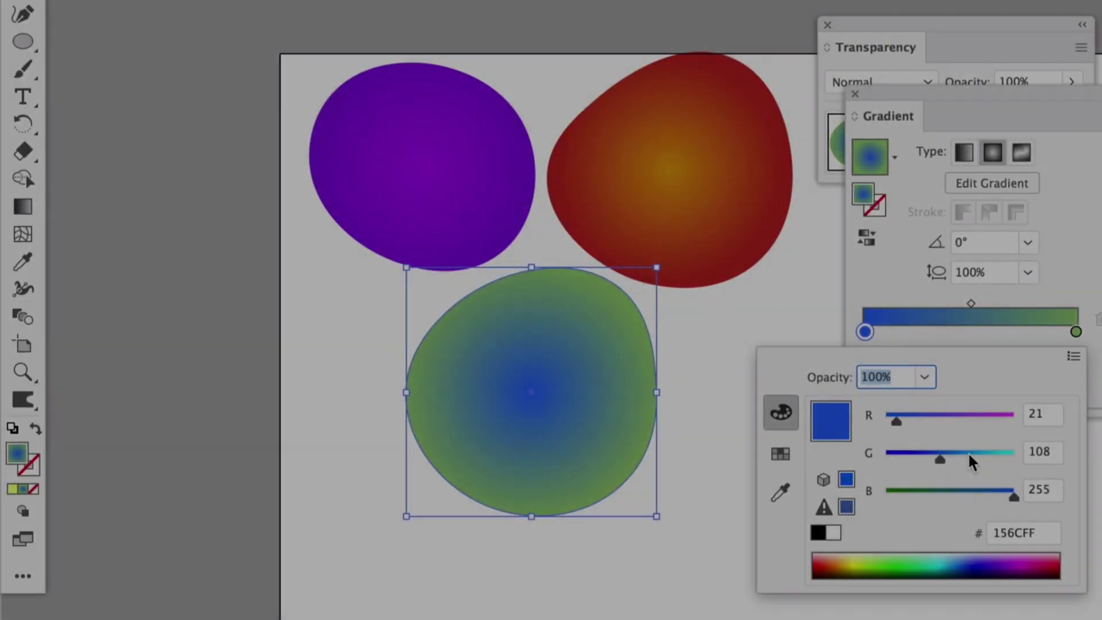
- Set the lower blob's inner gradient stop to light blue 15A4FF and sample the outer stop's colour from the blob itself
{"action": "left_click_drag", "start_coordinate": [971, 455], "coordinate": [969, 458]}
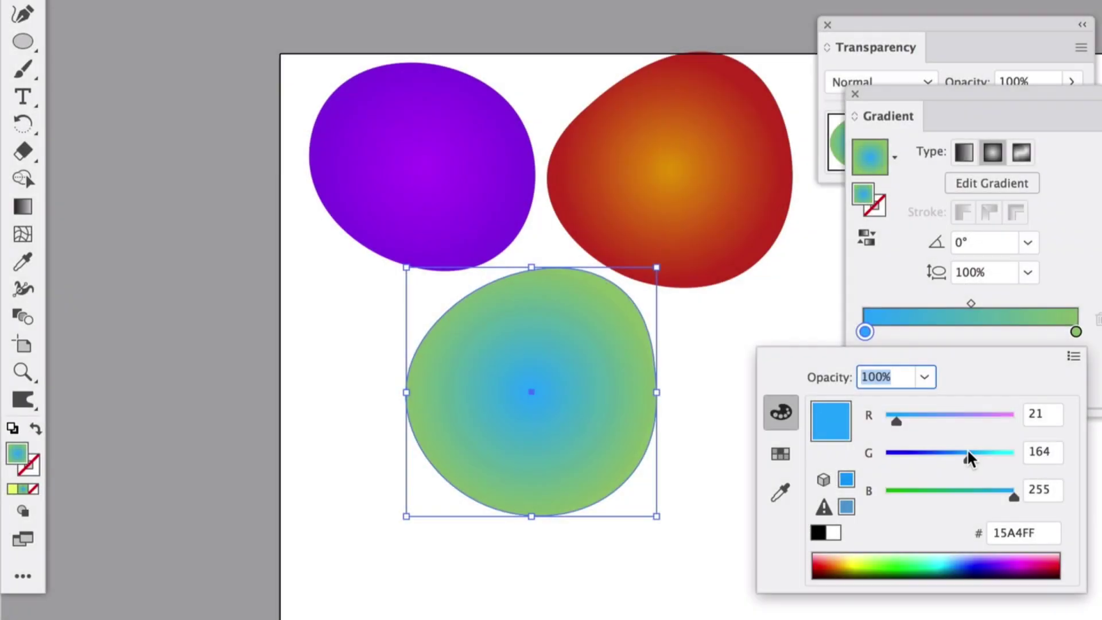
{"action": "double_click", "coordinate": [1077, 332]}
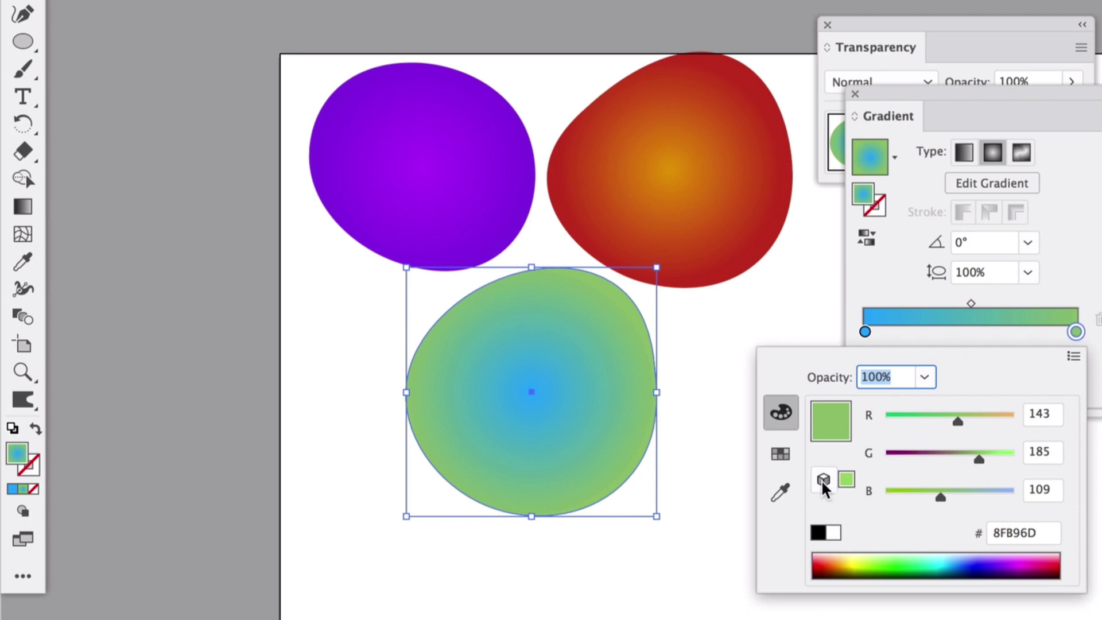
{"action": "left_click", "coordinate": [781, 491]}
{"action": "left_click", "coordinate": [563, 364]}
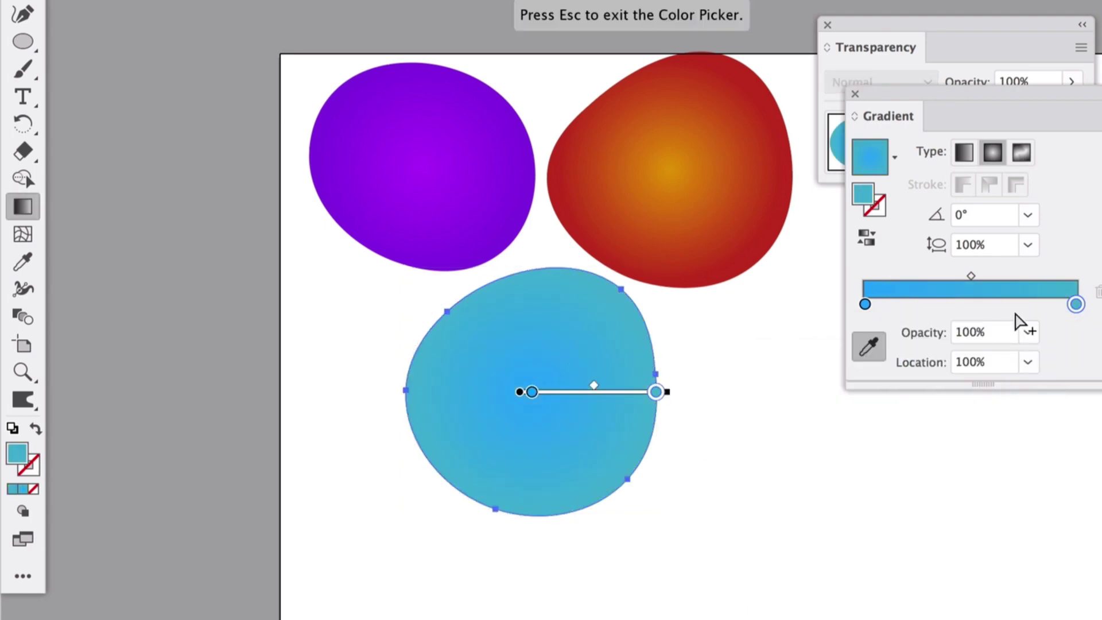
- Apply the dark blue swatch to the lower blob's outer gradient stop and deselect the blob
{"action": "double_click", "coordinate": [1076, 305]}
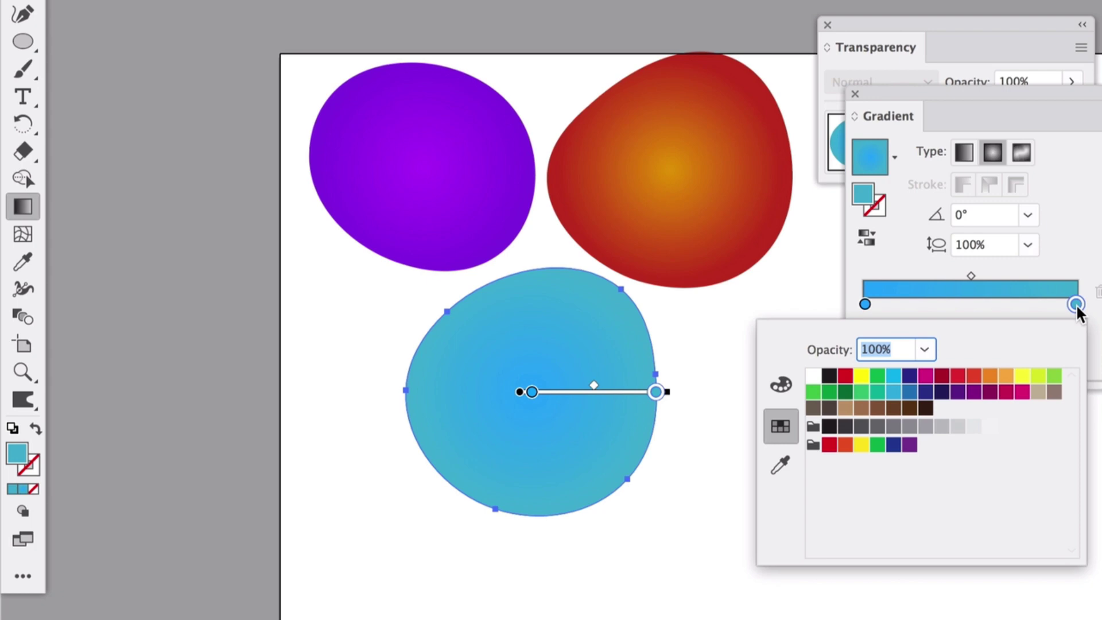
{"action": "left_click", "coordinate": [911, 377]}
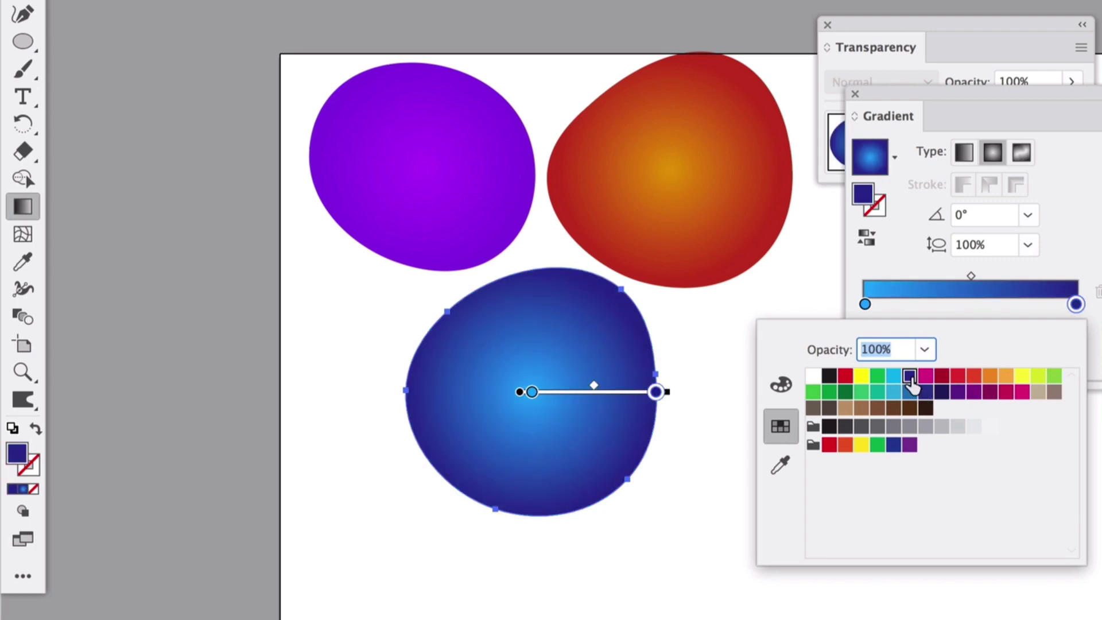
{"action": "left_click", "coordinate": [804, 278]}
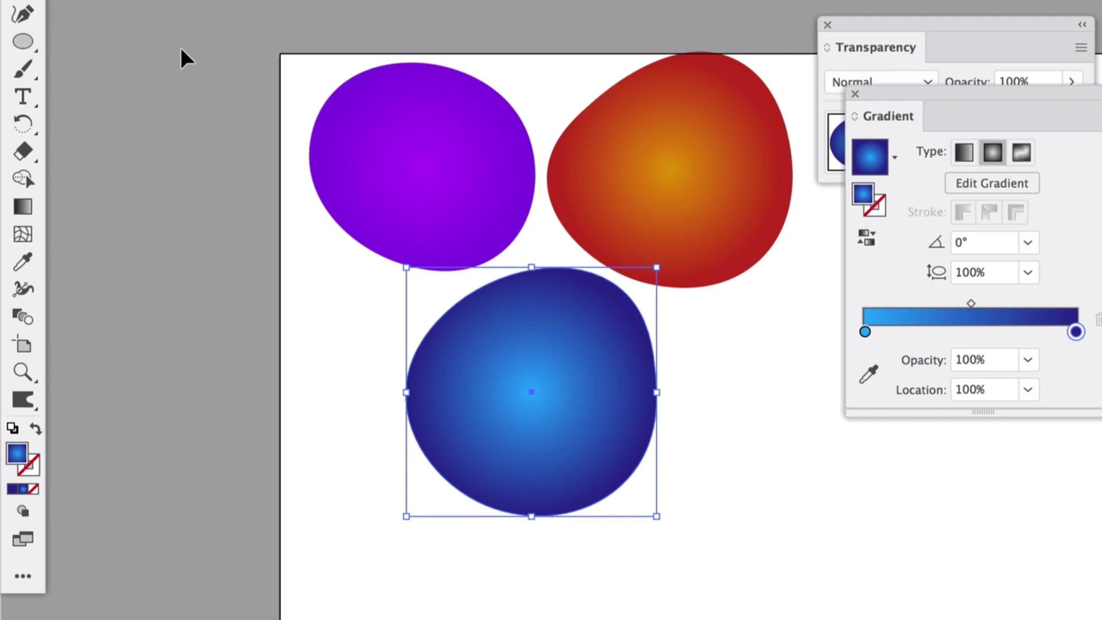
{"action": "left_click", "coordinate": [193, 56]}
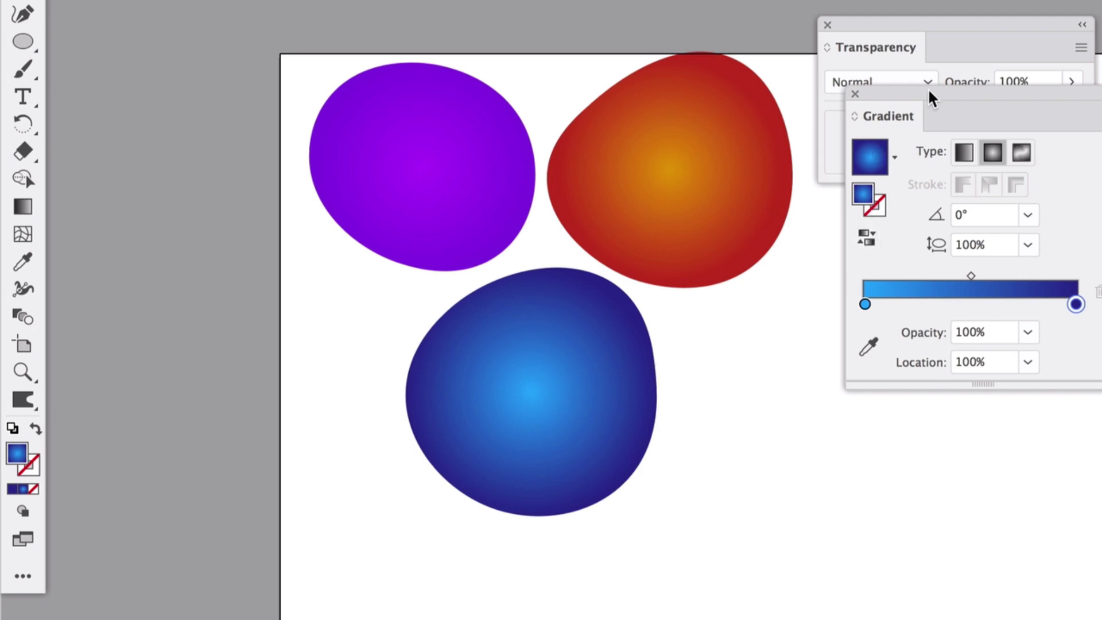
- Rearrange the floating Gradient and Transparency panels so that they no longer overlap
{"action": "left_click_drag", "start_coordinate": [929, 92], "coordinate": [936, 242]}
{"action": "left_click_drag", "start_coordinate": [939, 39], "coordinate": [927, 55]}
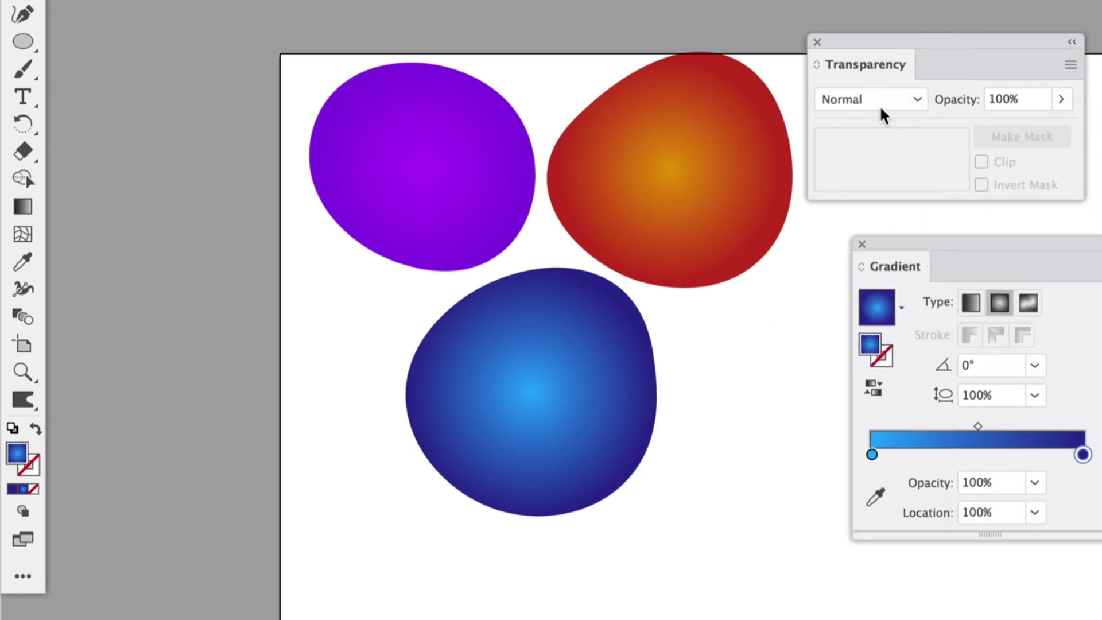
{"action": "left_click", "coordinate": [878, 99]}
{"action": "left_click", "coordinate": [946, 43]}
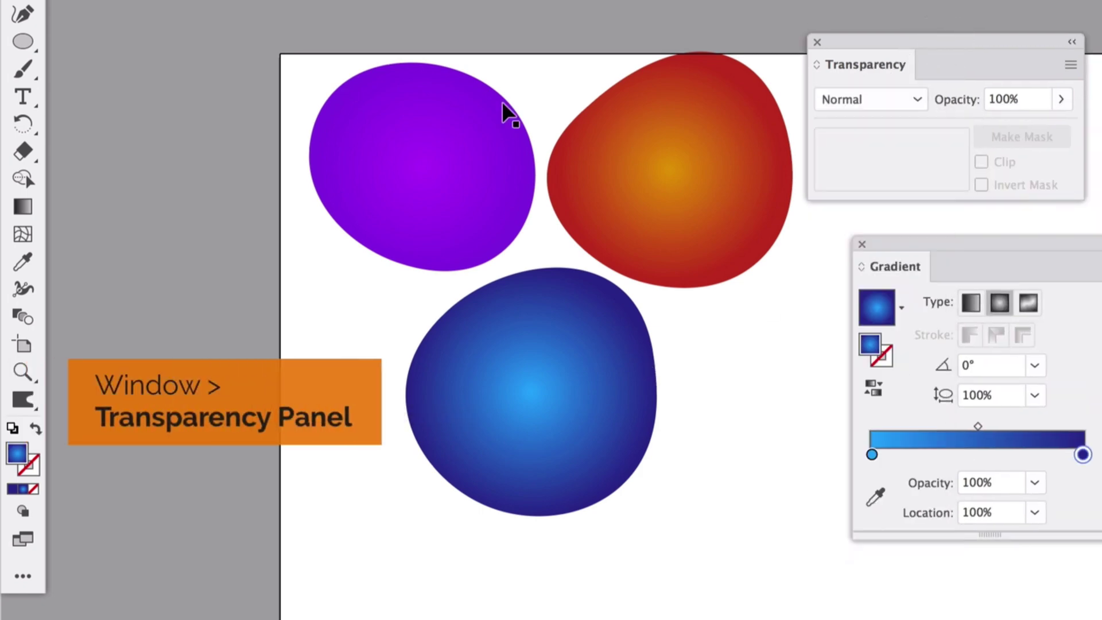
- Try 0% and 47% opacity on all three blobs, return them to 100% and deselect them
{"action": "left_click_drag", "start_coordinate": [206, 25], "coordinate": [740, 472]}
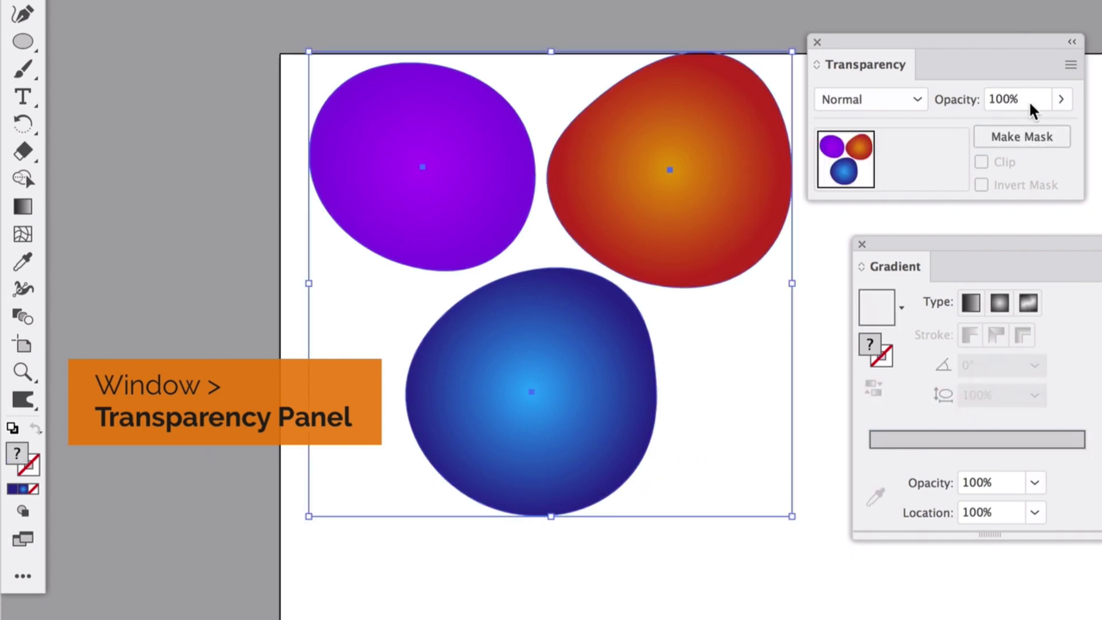
{"action": "left_click", "coordinate": [1061, 99]}
{"action": "left_click_drag", "start_coordinate": [1044, 134], "coordinate": [969, 134]}
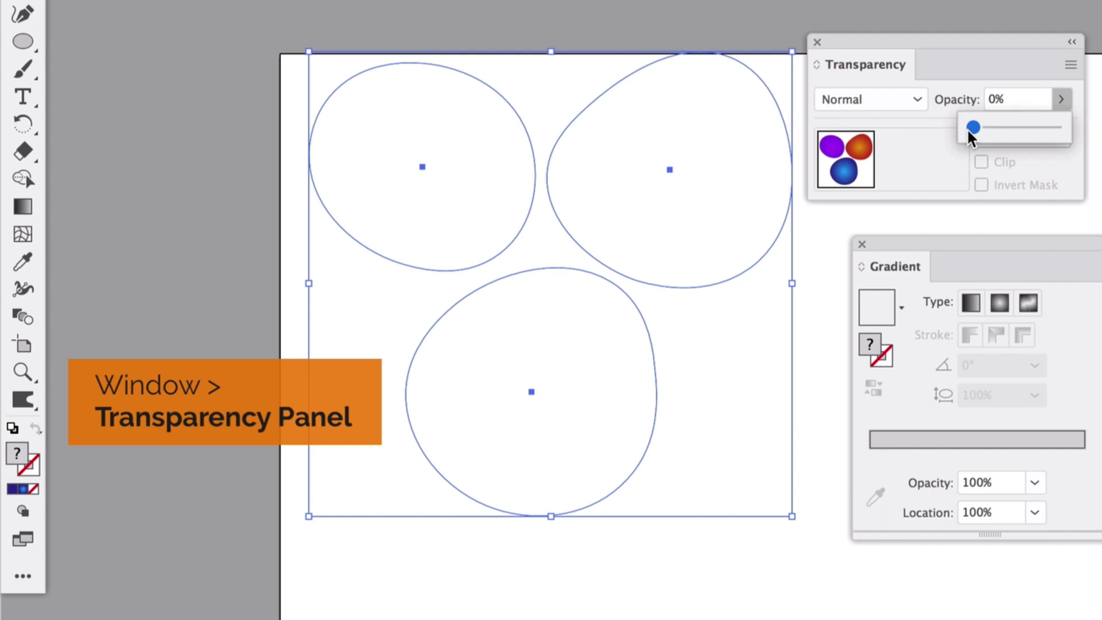
{"action": "left_click_drag", "start_coordinate": [973, 128], "coordinate": [1058, 128]}
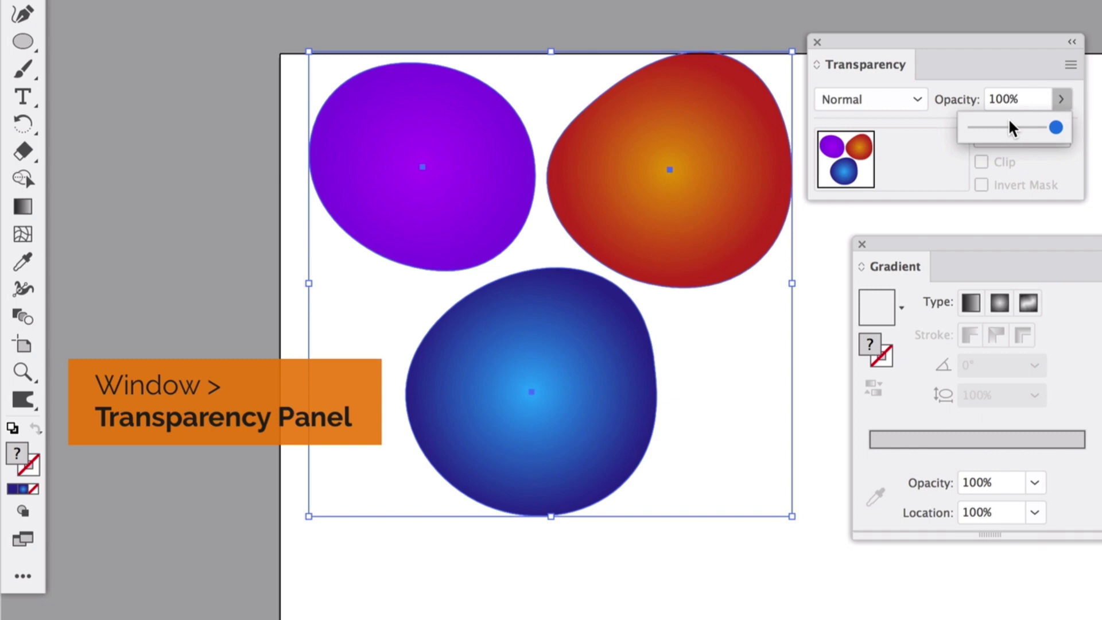
{"action": "left_click", "coordinate": [1014, 127]}
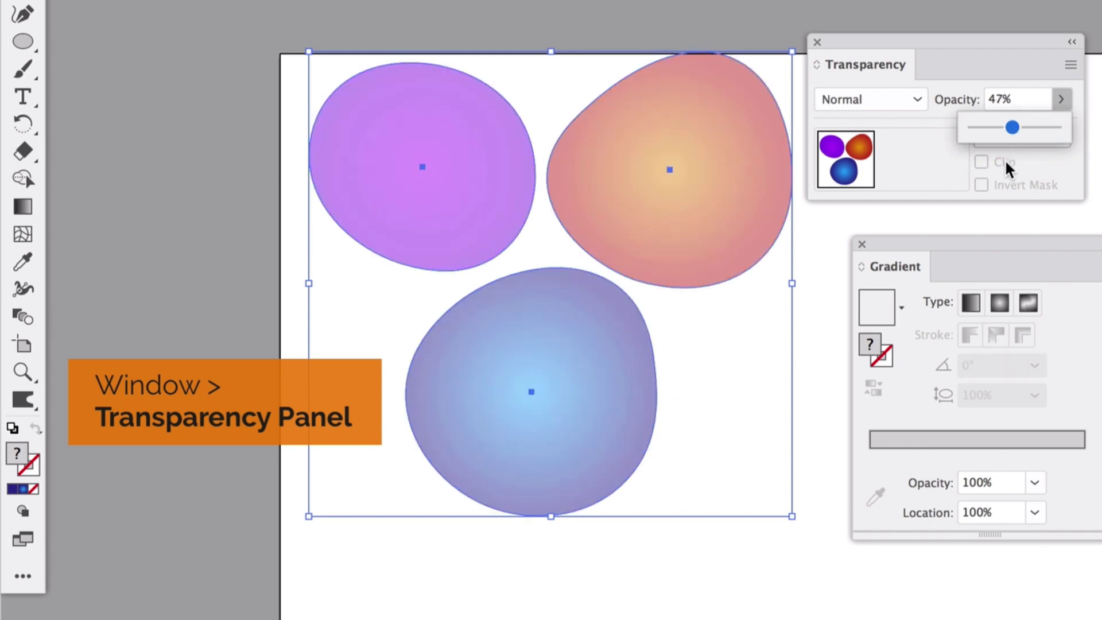
{"action": "left_click_drag", "start_coordinate": [1025, 128], "coordinate": [1056, 128]}
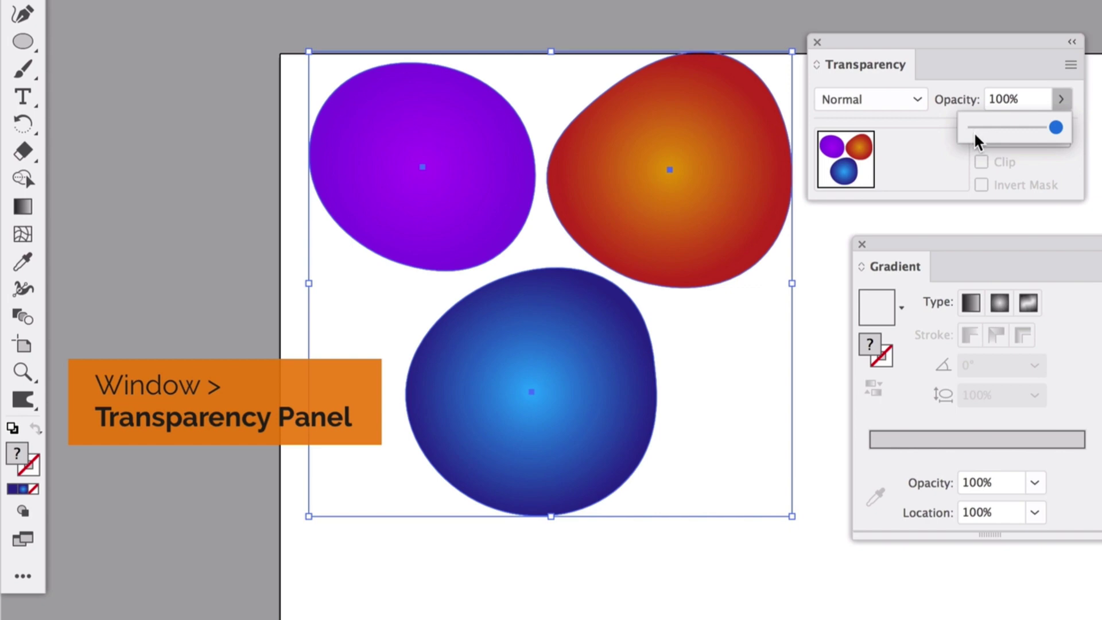
{"action": "left_click", "coordinate": [1002, 66]}
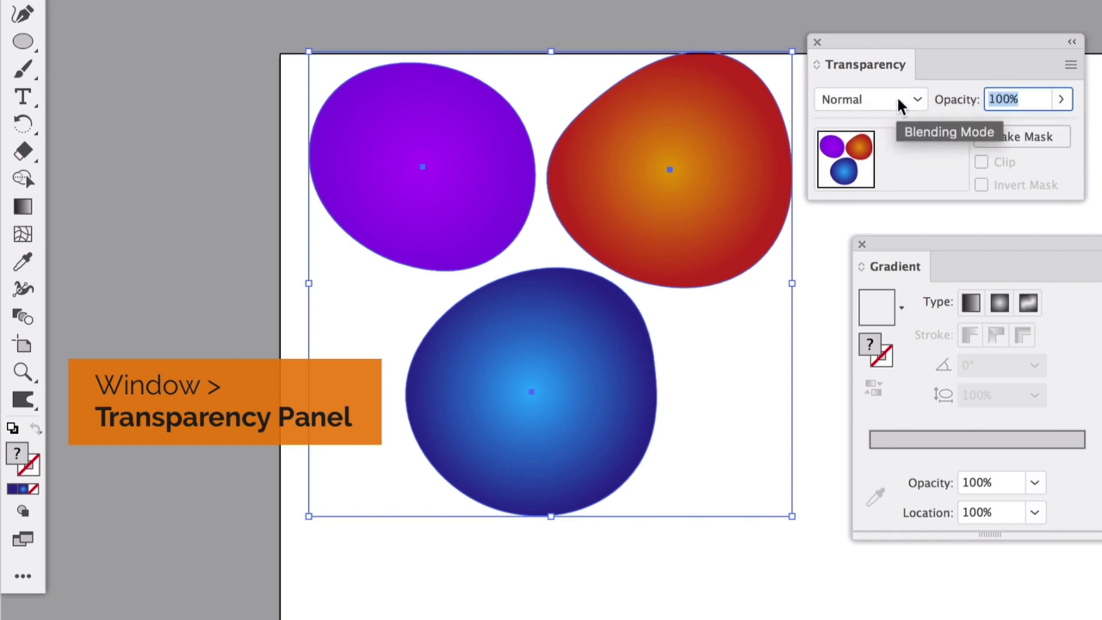
{"action": "left_click", "coordinate": [692, 1]}
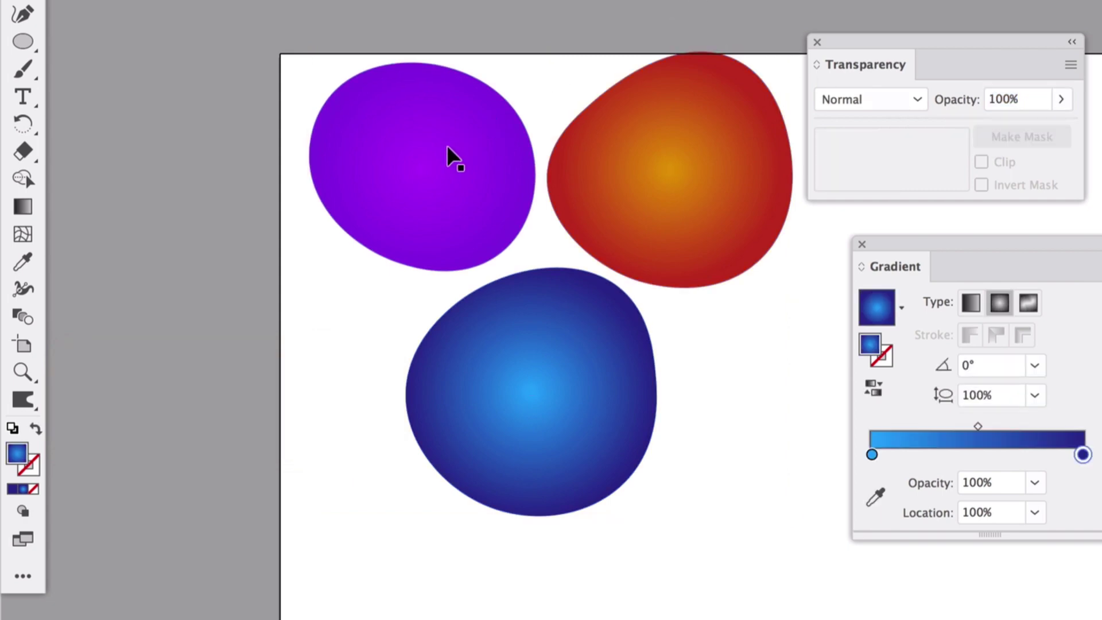
- Stack the purple, orange-red and blue blobs over one another with only their edges offset, and deselect them
{"action": "left_click_drag", "start_coordinate": [447, 147], "coordinate": [676, 161]}
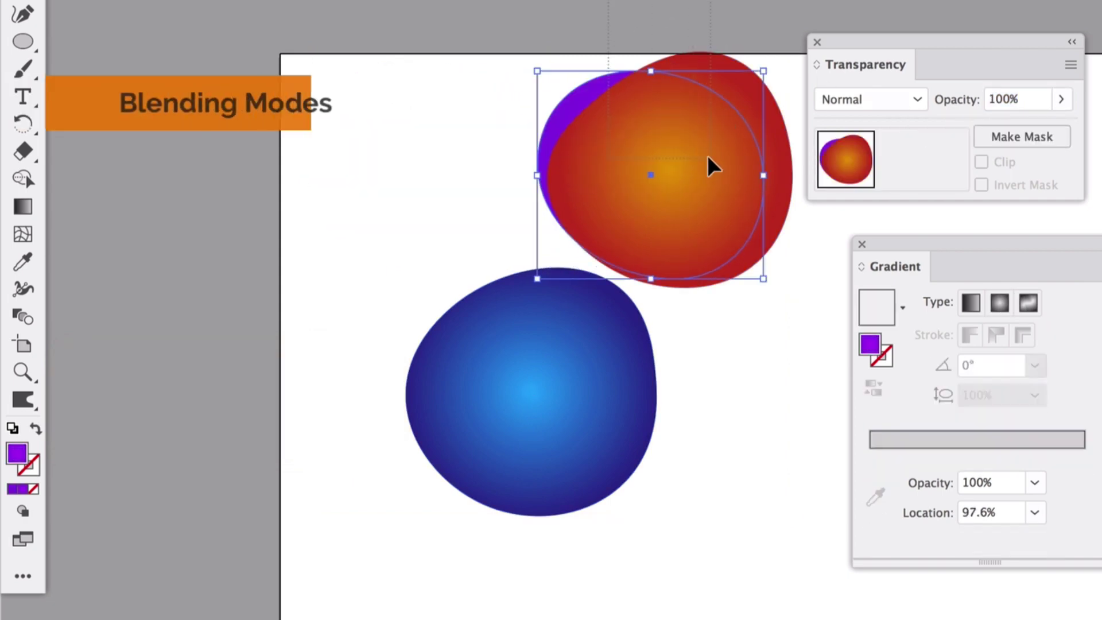
{"action": "left_click_drag", "start_coordinate": [608, 1], "coordinate": [710, 158]}
{"action": "left_click_drag", "start_coordinate": [740, 205], "coordinate": [653, 264]}
{"action": "left_click_drag", "start_coordinate": [554, 420], "coordinate": [616, 284]}
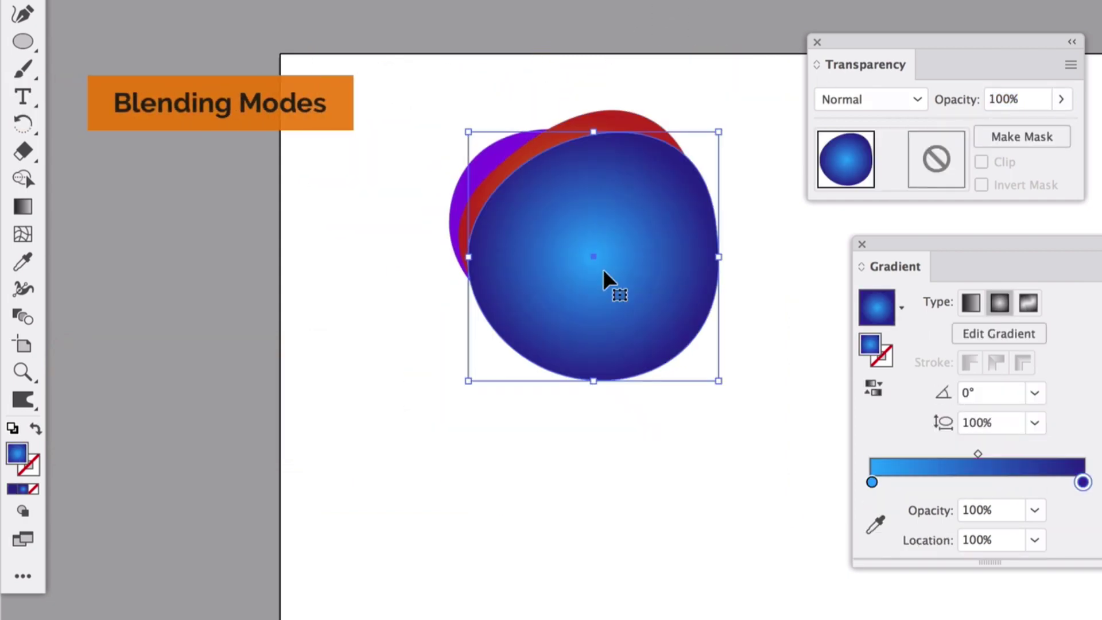
{"action": "left_click", "coordinate": [504, 67]}
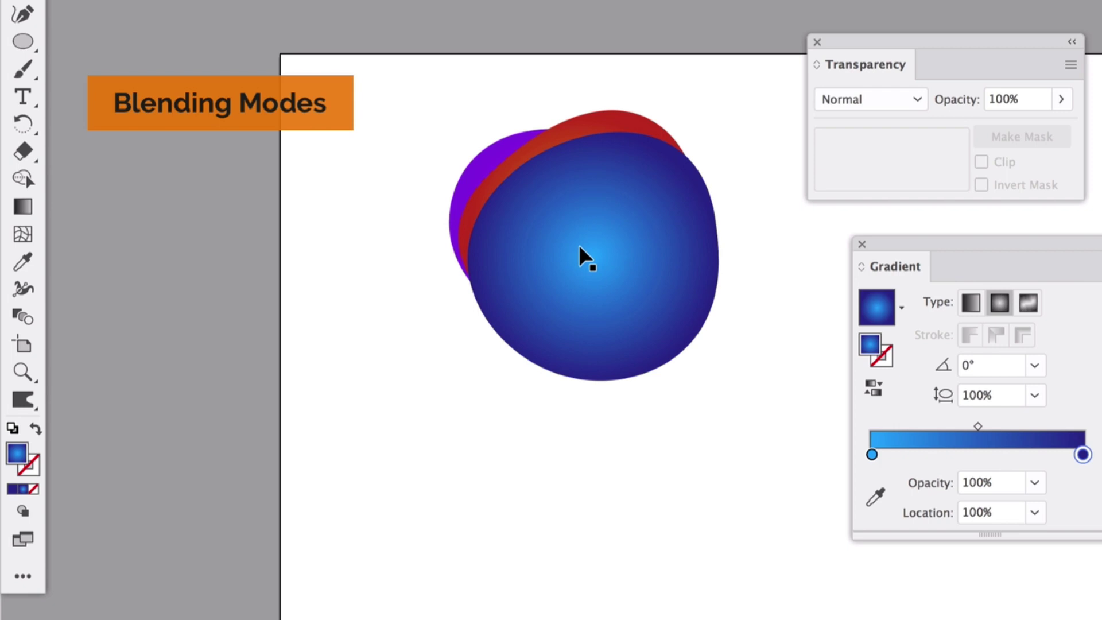
- Apply the Overlay blending mode to all three stacked blobs
{"action": "left_click_drag", "start_coordinate": [369, 77], "coordinate": [778, 236]}
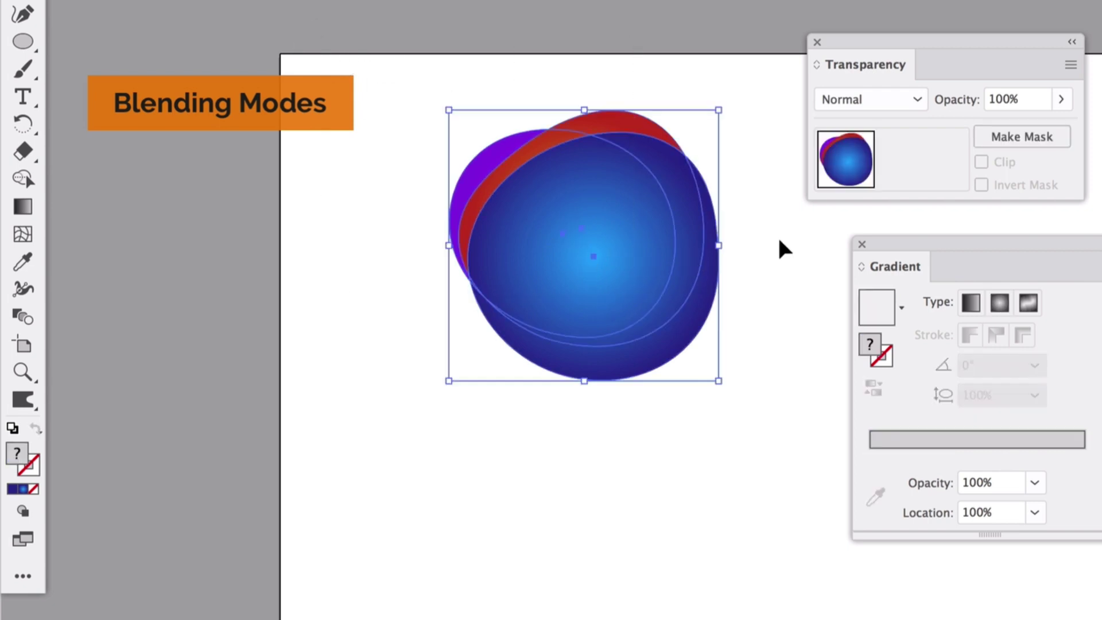
{"action": "left_click", "coordinate": [882, 100]}
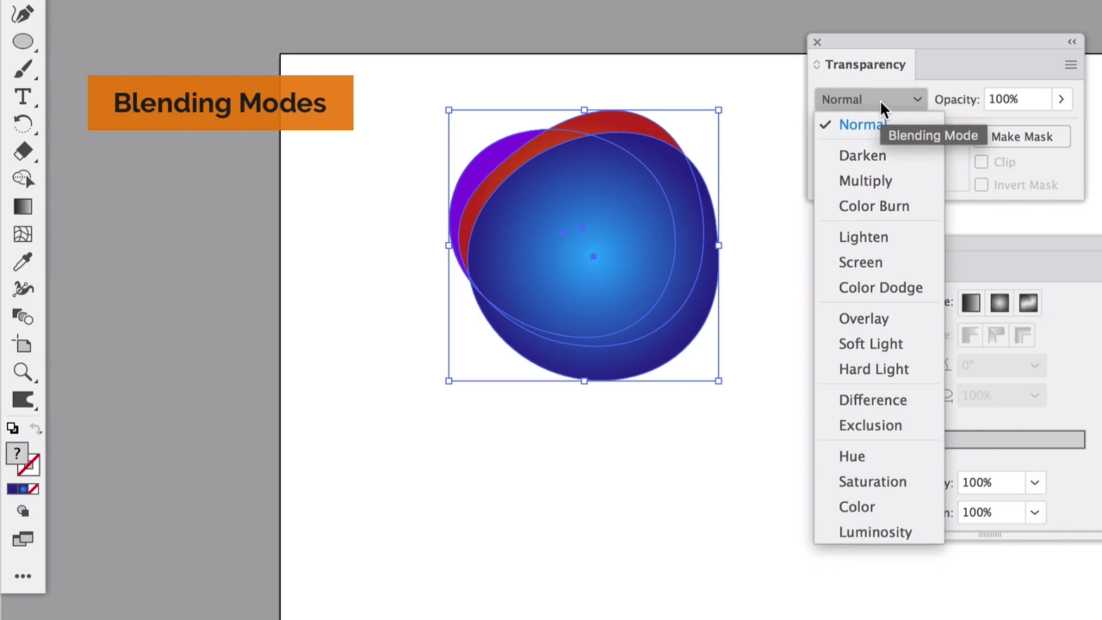
{"action": "left_click", "coordinate": [865, 320]}
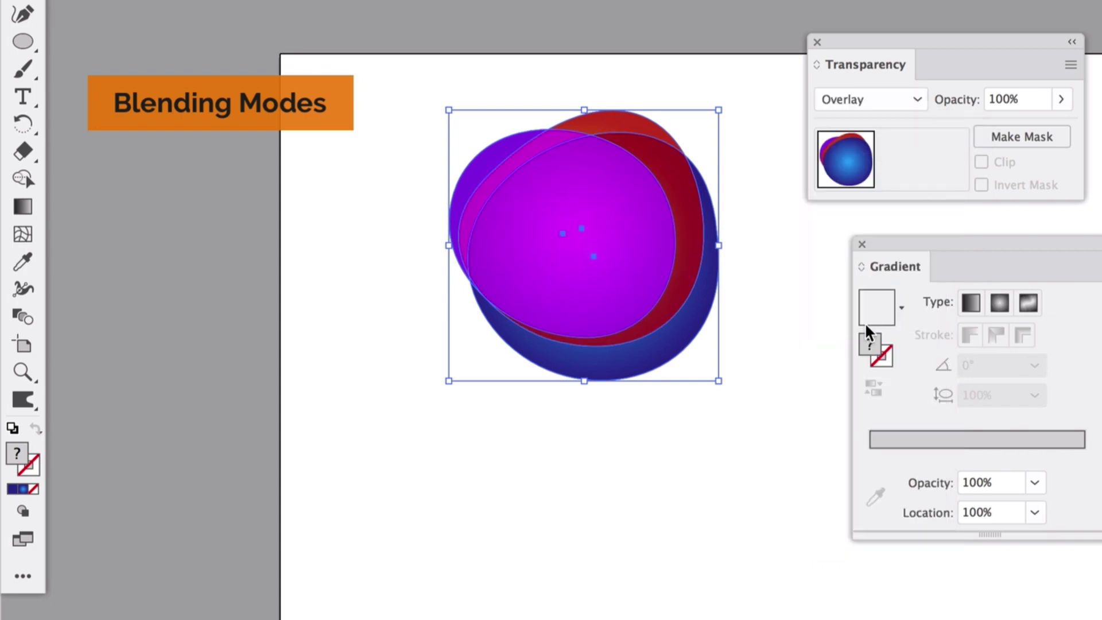
- Spread the blobs so they only partly overlap, with orange-red on top, purple at left and blue at lower right
{"action": "left_click", "coordinate": [665, 345]}
{"action": "left_click_drag", "start_coordinate": [605, 261], "coordinate": [661, 305]}
{"action": "left_click_drag", "start_coordinate": [535, 150], "coordinate": [499, 187]}
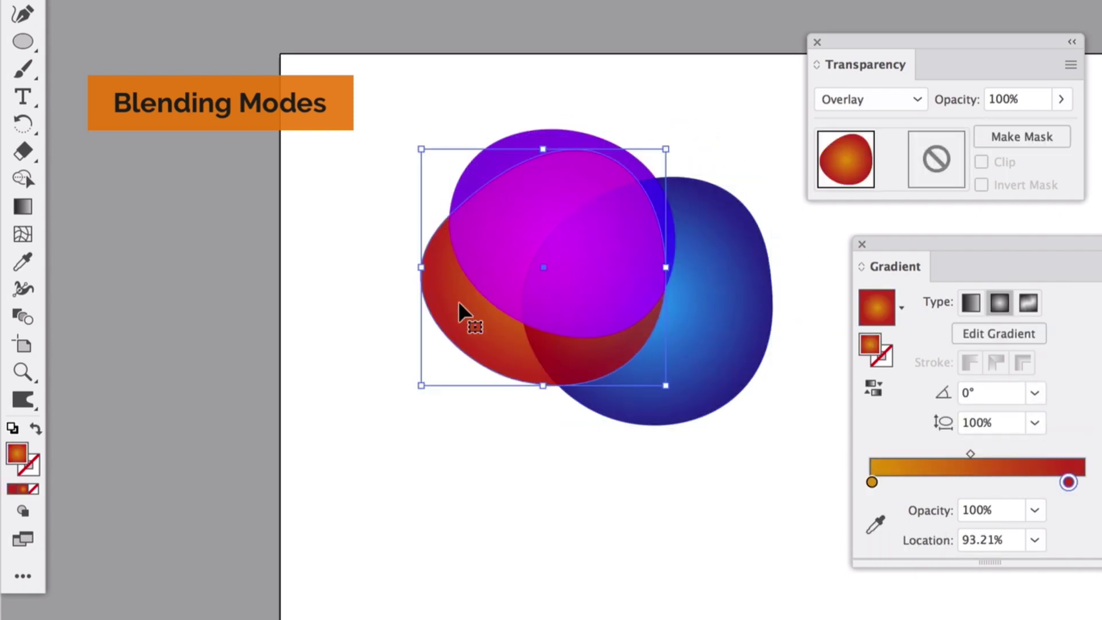
{"action": "left_click_drag", "start_coordinate": [454, 306], "coordinate": [526, 203]}
{"action": "left_click_drag", "start_coordinate": [462, 245], "coordinate": [419, 281]}
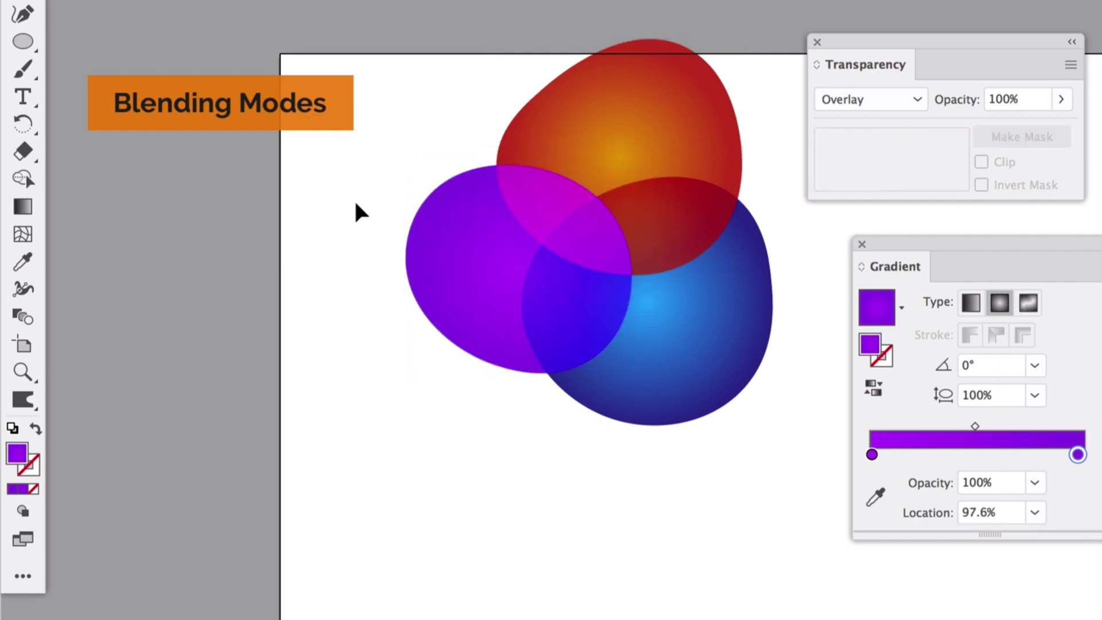
{"action": "left_click", "coordinate": [463, 281]}
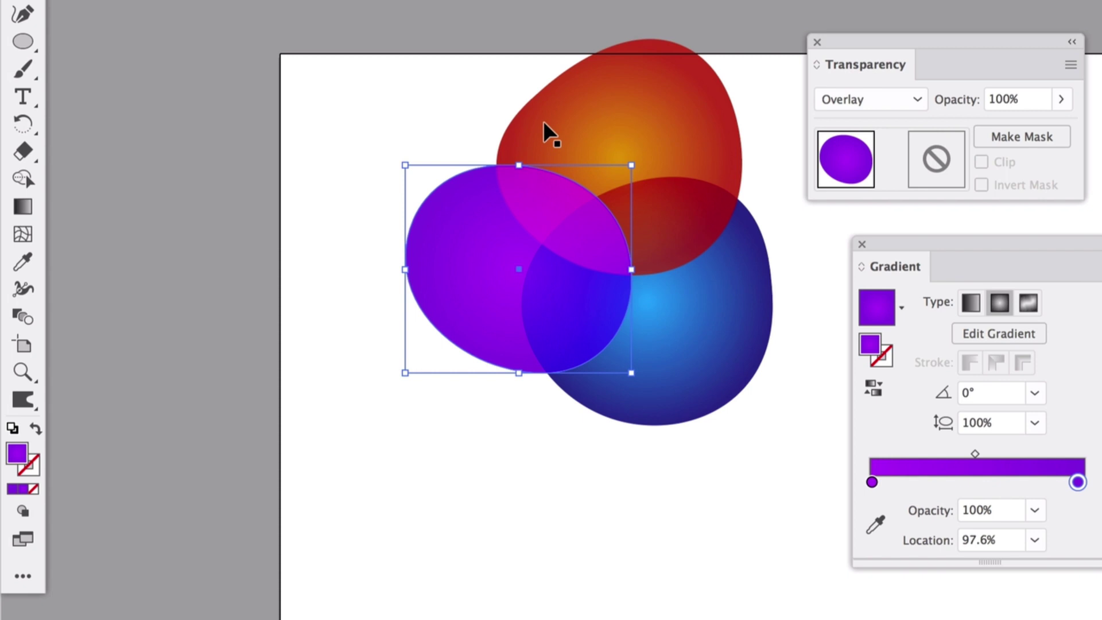
{"action": "left_click", "coordinate": [411, 15]}
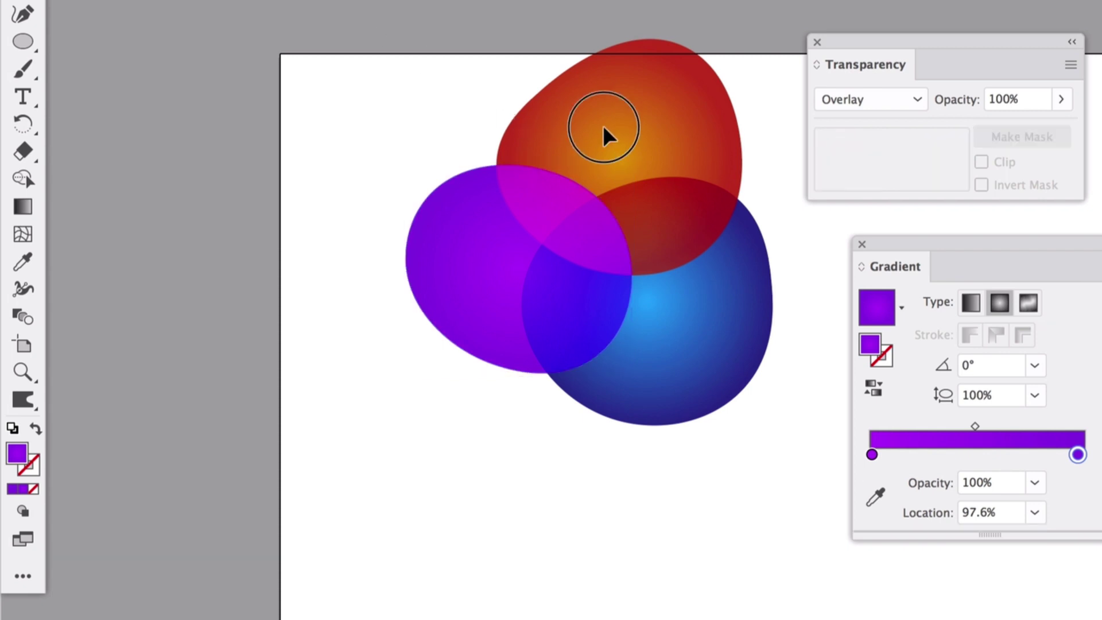
- Move the three blobs back together into a tightly overlapping cluster with slightly offset edges
{"action": "left_click_drag", "start_coordinate": [603, 125], "coordinate": [609, 91]}
{"action": "left_click", "coordinate": [459, 126]}
{"action": "left_click_drag", "start_coordinate": [524, 248], "coordinate": [510, 255]}
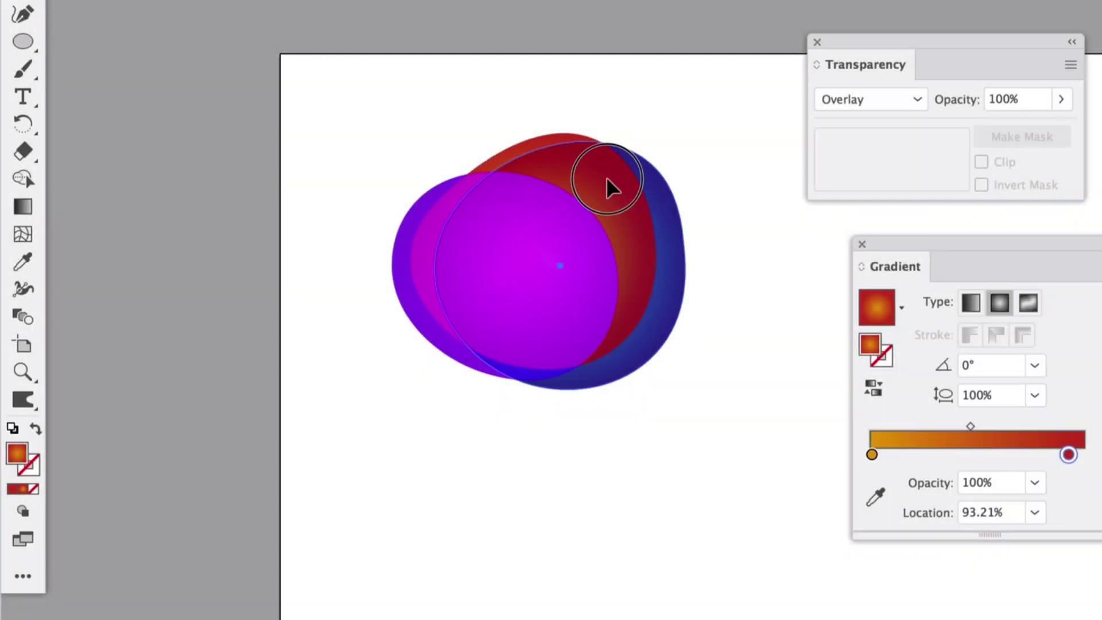
{"action": "left_click", "coordinate": [608, 179]}
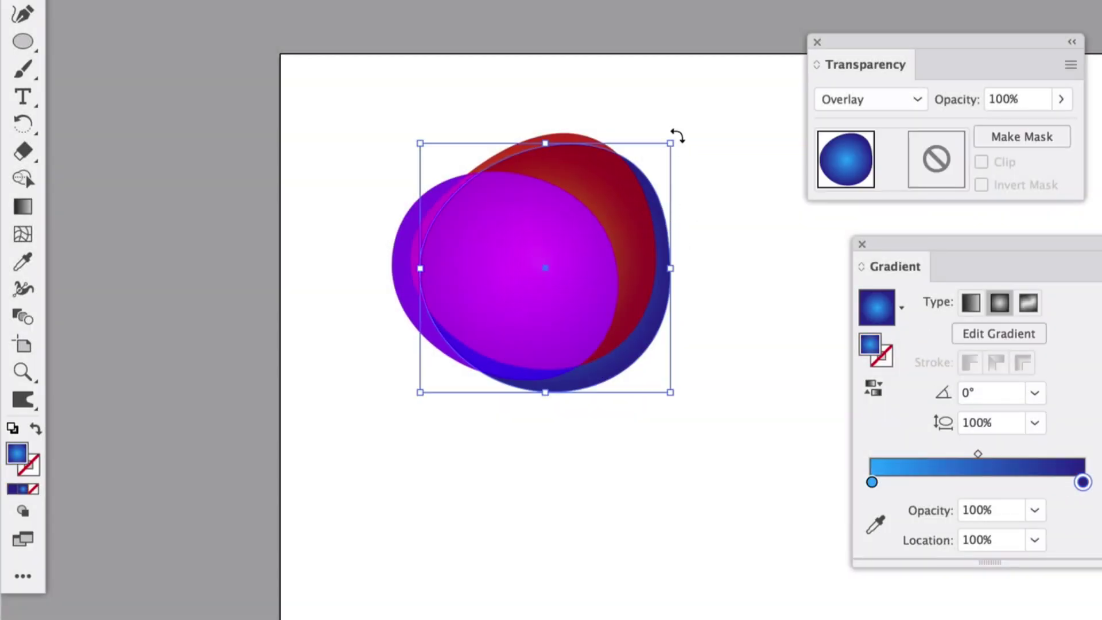
- Rotate the orange-red blob counterclockwise and the blue blob about 13.6° clockwise to vary the cluster's edges
{"action": "left_click", "coordinate": [638, 122]}
{"action": "left_click", "coordinate": [586, 140]}
{"action": "left_click_drag", "start_coordinate": [658, 120], "coordinate": [505, 146]}
{"action": "left_click", "coordinate": [696, 166]}
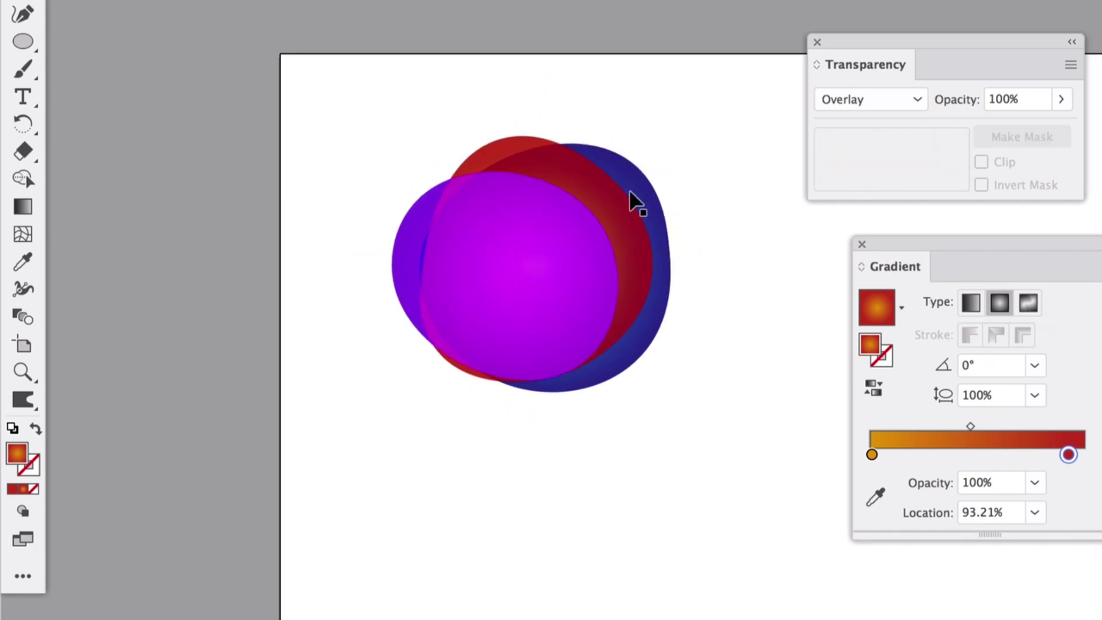
{"action": "left_click", "coordinate": [648, 181]}
{"action": "mouse_move", "coordinate": [682, 133]}
{"action": "left_mouse_down"}
{"action": "mouse_move", "coordinate": [689, 185]}
{"action": "mouse_move", "coordinate": [646, 212]}
{"action": "left_mouse_up"}
{"action": "left_click", "coordinate": [705, 134]}
- Try the Soft Light, Hard Light, Multiply, Color Burn and Screen blending modes on all three blobs
{"action": "left_click_drag", "start_coordinate": [319, 128], "coordinate": [635, 345]}
{"action": "left_click", "coordinate": [879, 99]}
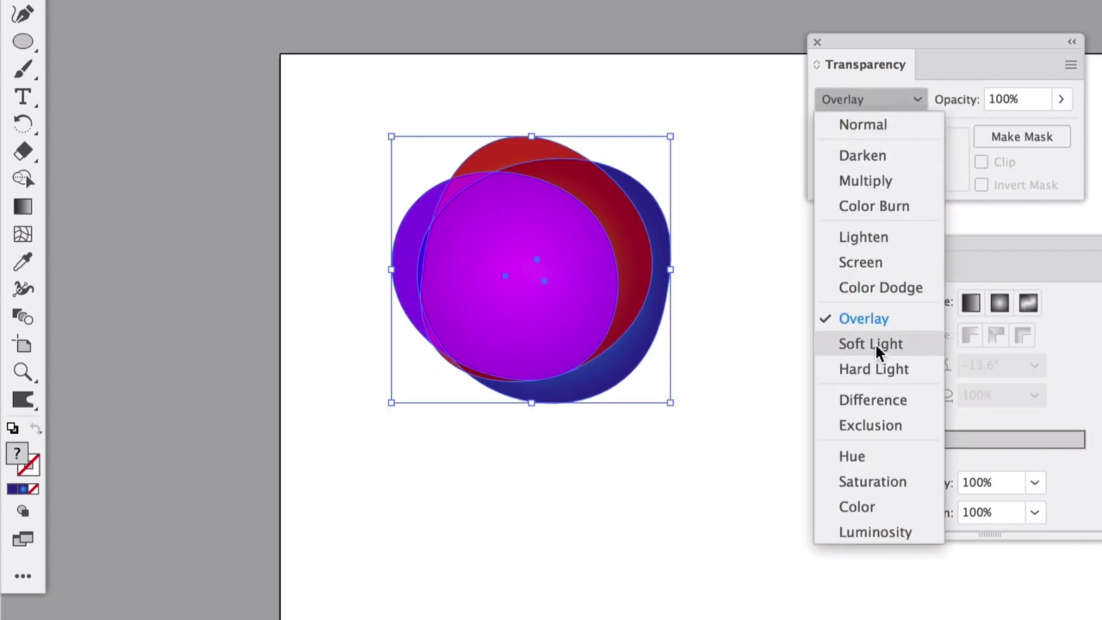
{"action": "left_click", "coordinate": [875, 343]}
{"action": "left_click", "coordinate": [884, 101]}
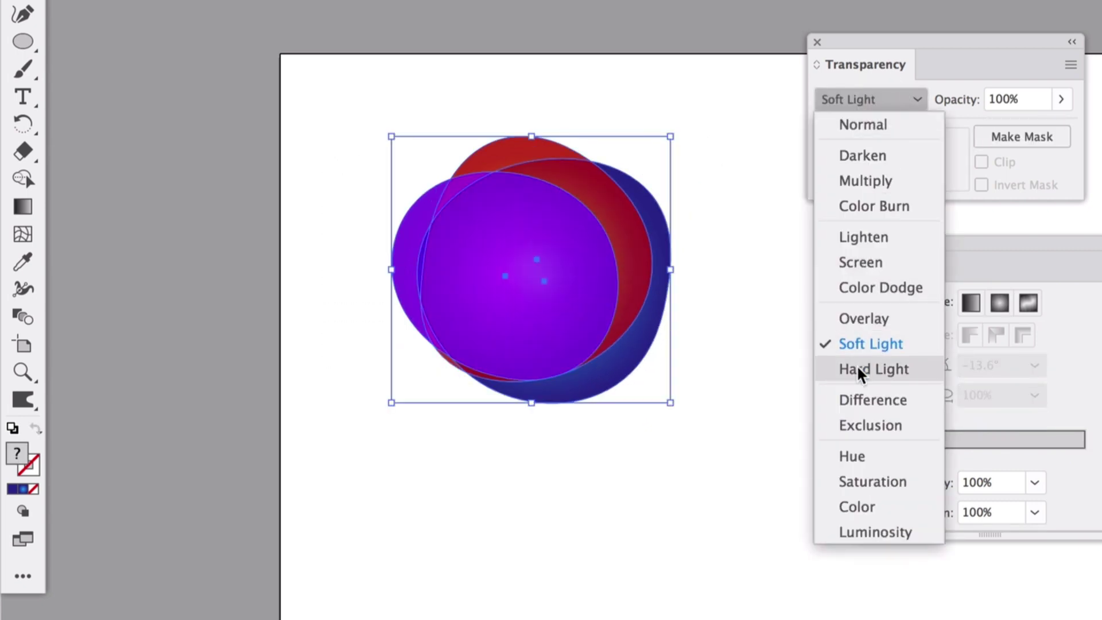
{"action": "left_click", "coordinate": [856, 366]}
{"action": "left_click", "coordinate": [887, 98]}
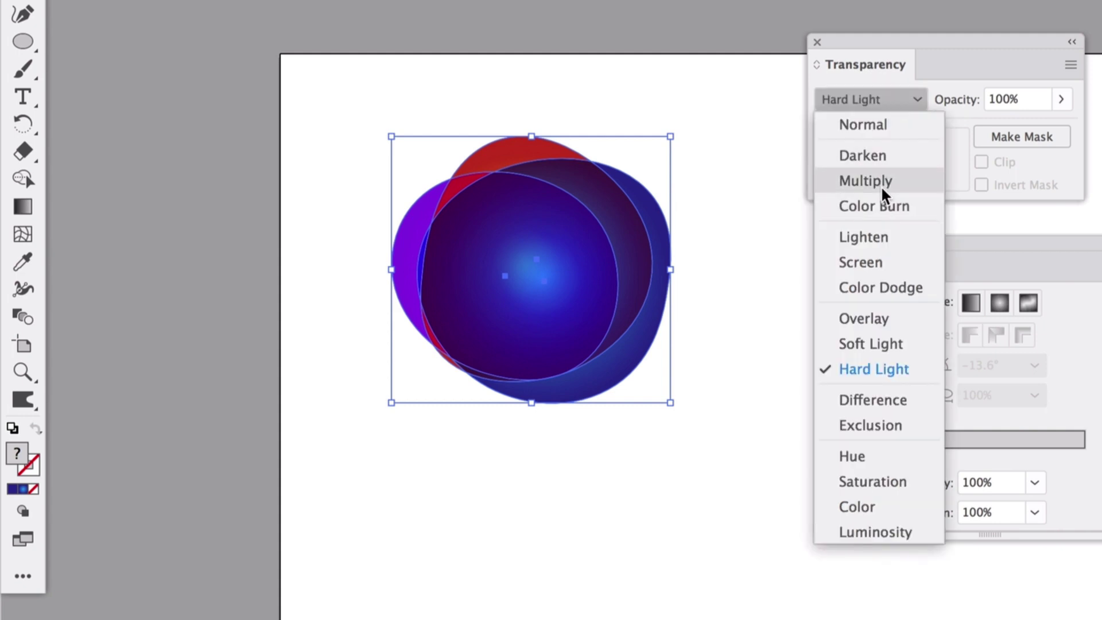
{"action": "left_click", "coordinate": [881, 182]}
{"action": "left_click", "coordinate": [881, 98]}
{"action": "left_click", "coordinate": [861, 206]}
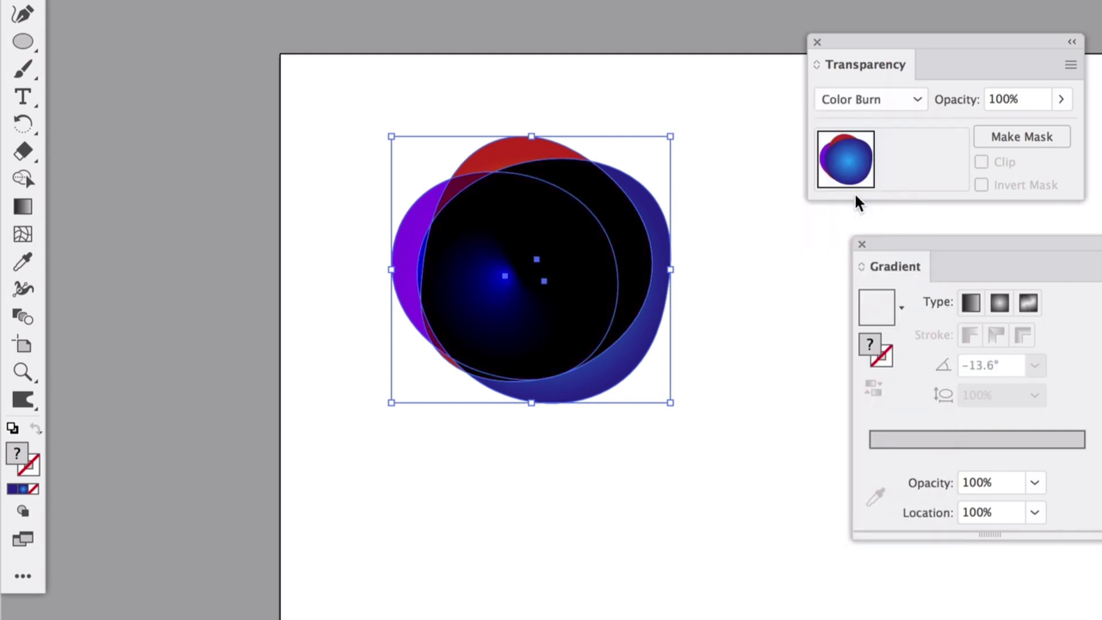
{"action": "left_click", "coordinate": [859, 99]}
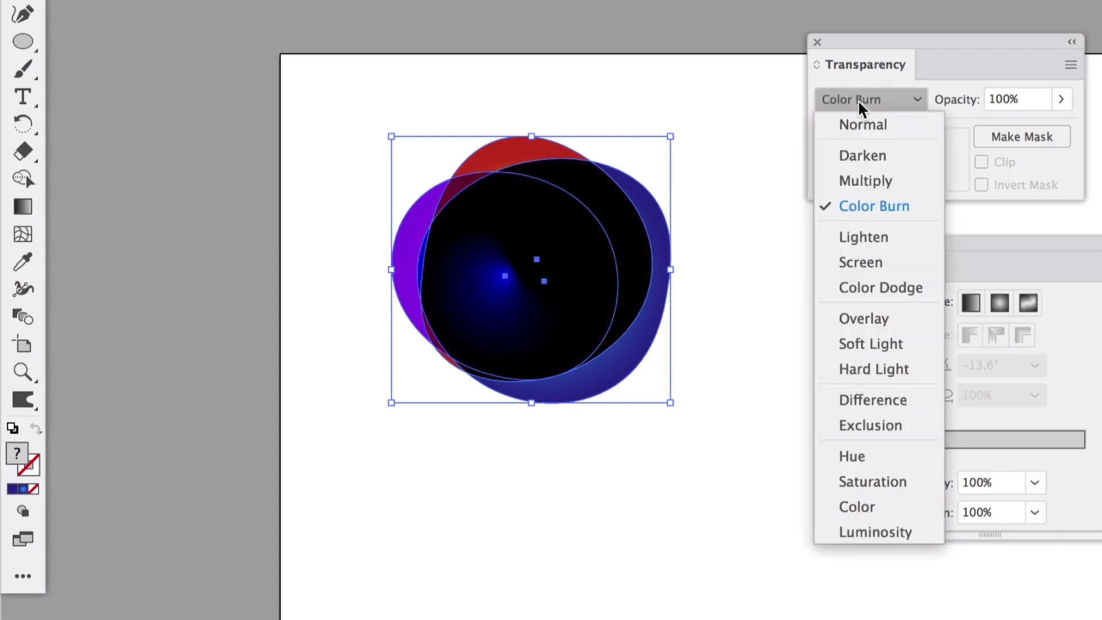
{"action": "left_click", "coordinate": [865, 262]}
- Shift the blue blob slightly up and to the right, and set all three blobs to the Soft Light blending mode
{"action": "left_click", "coordinate": [549, 253]}
{"action": "left_click_drag", "start_coordinate": [549, 253], "coordinate": [568, 236]}
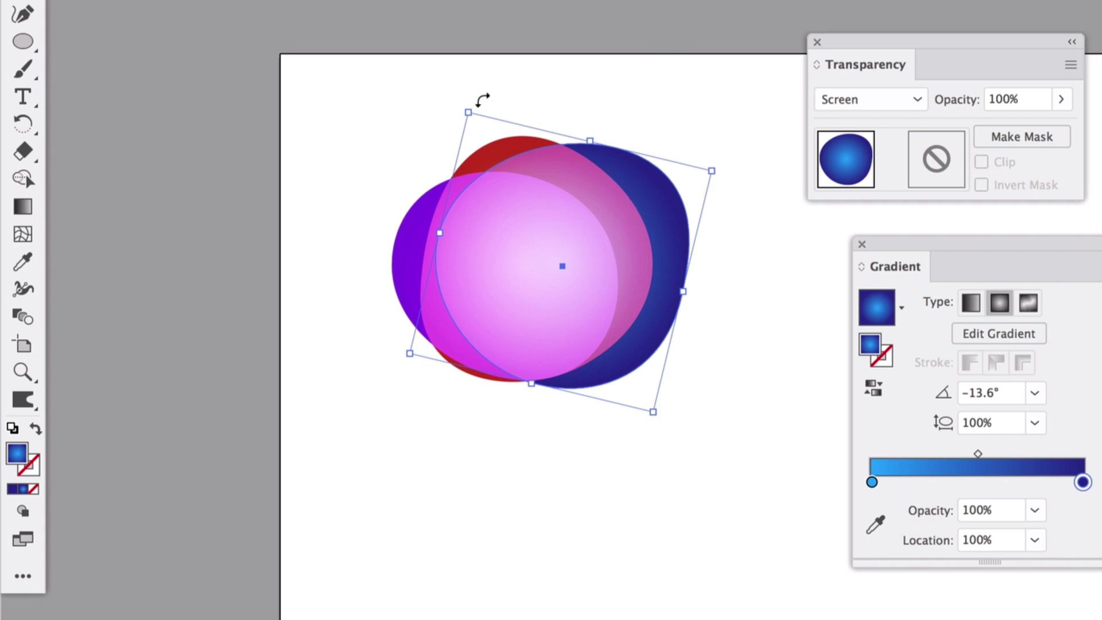
{"action": "left_click_drag", "start_coordinate": [385, 72], "coordinate": [552, 282]}
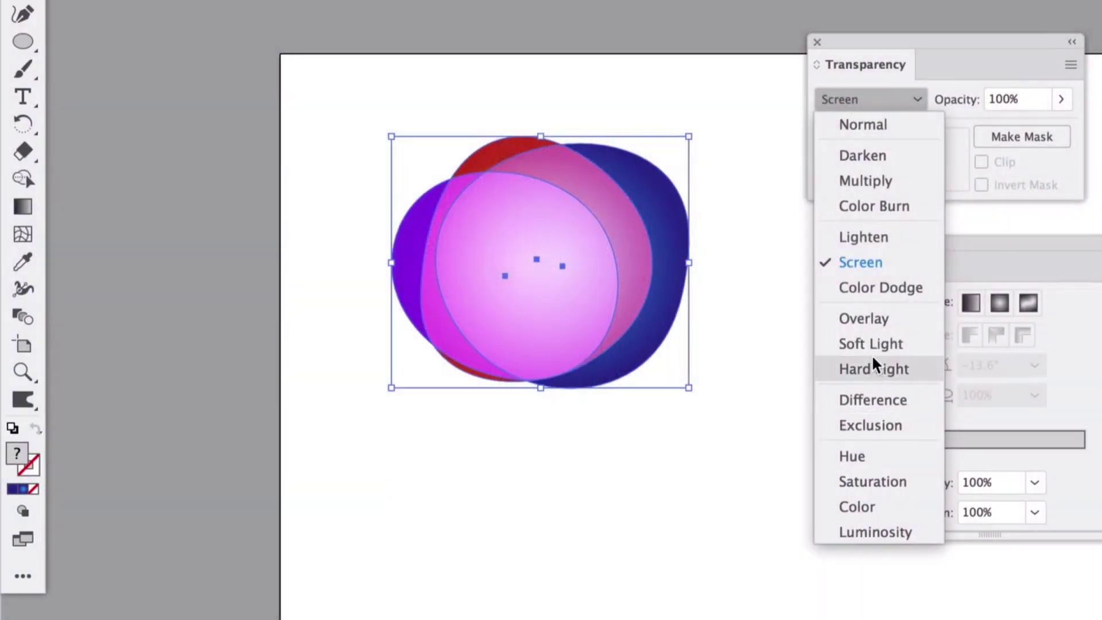
{"action": "left_click", "coordinate": [869, 343]}
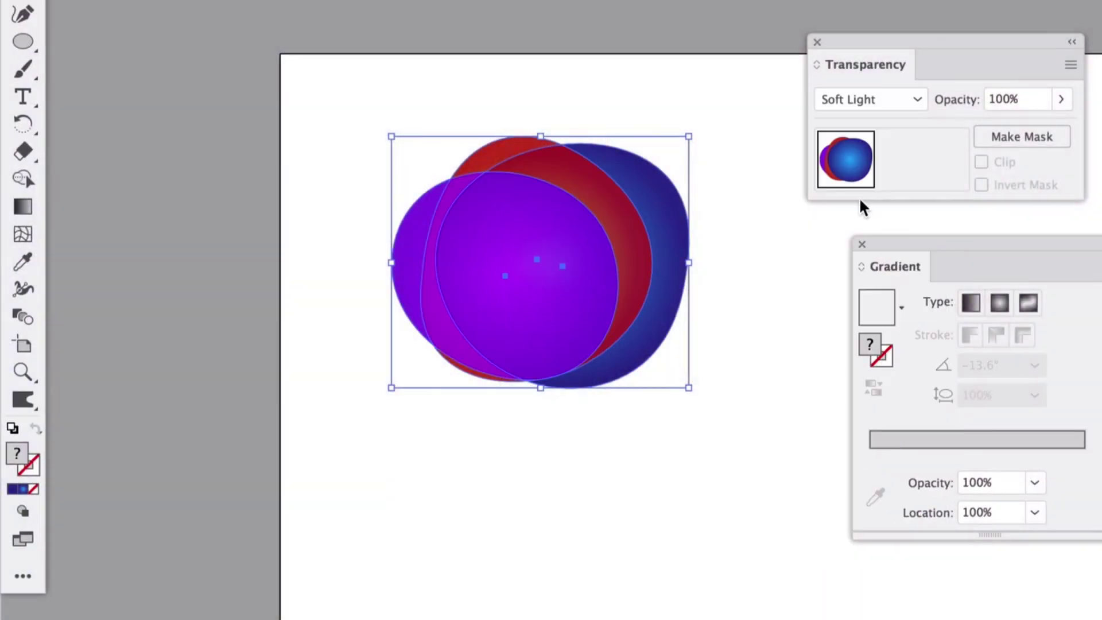